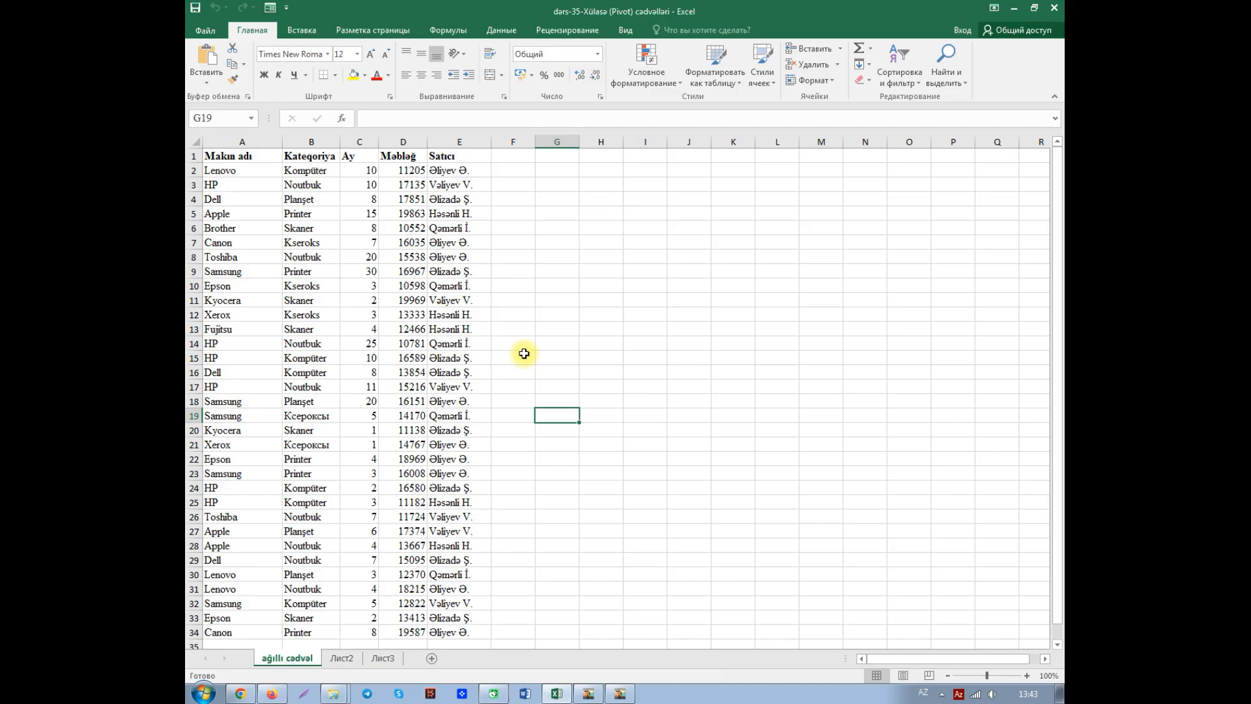
left_click(321, 329)
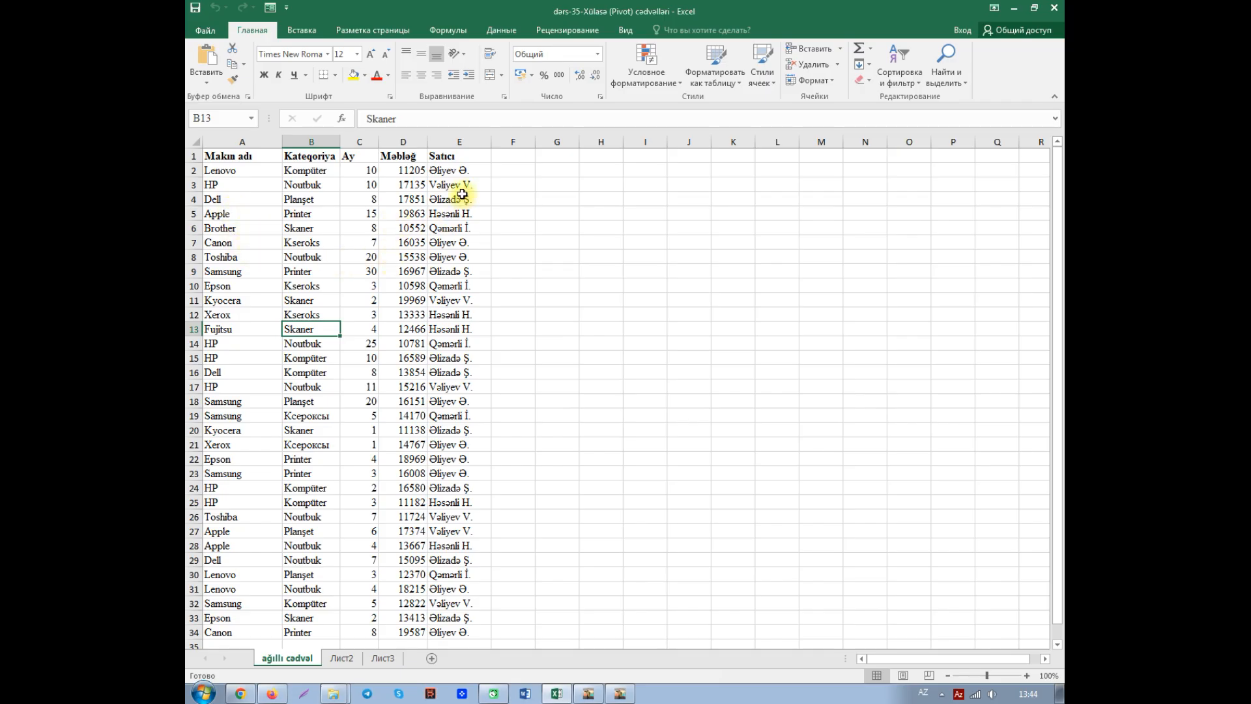
left_click_drag(455, 170, 456, 229)
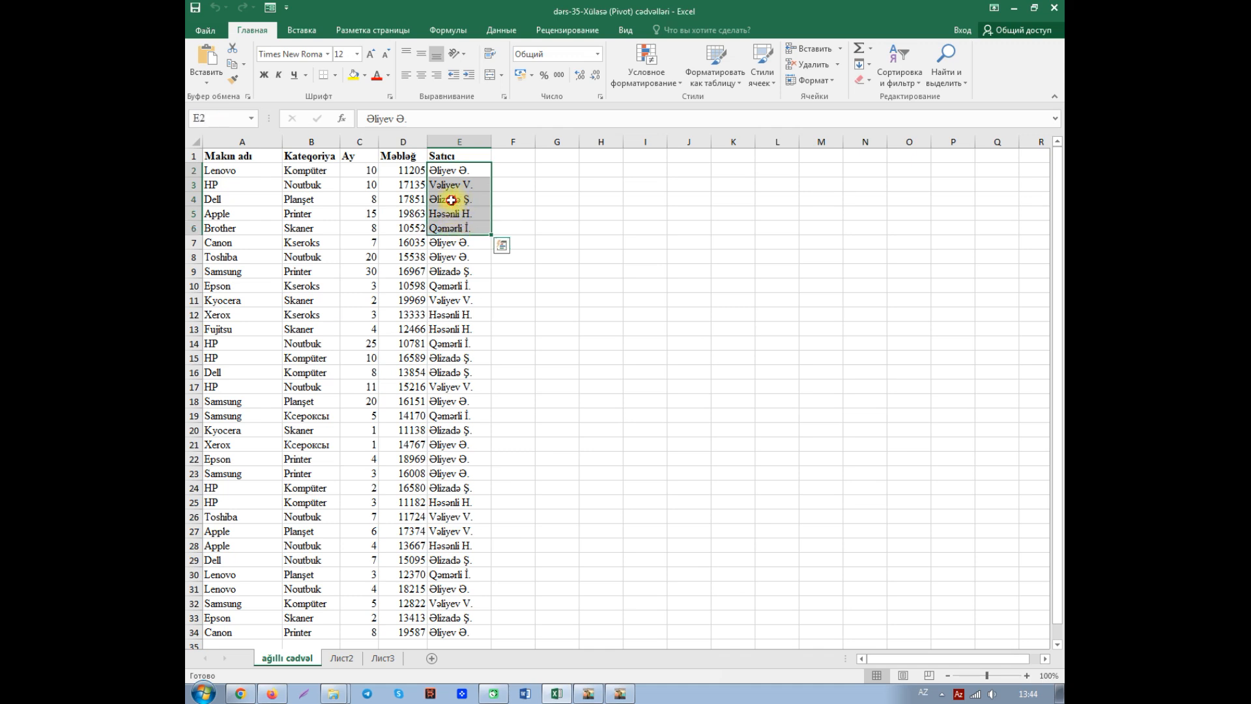
left_click(451, 200)
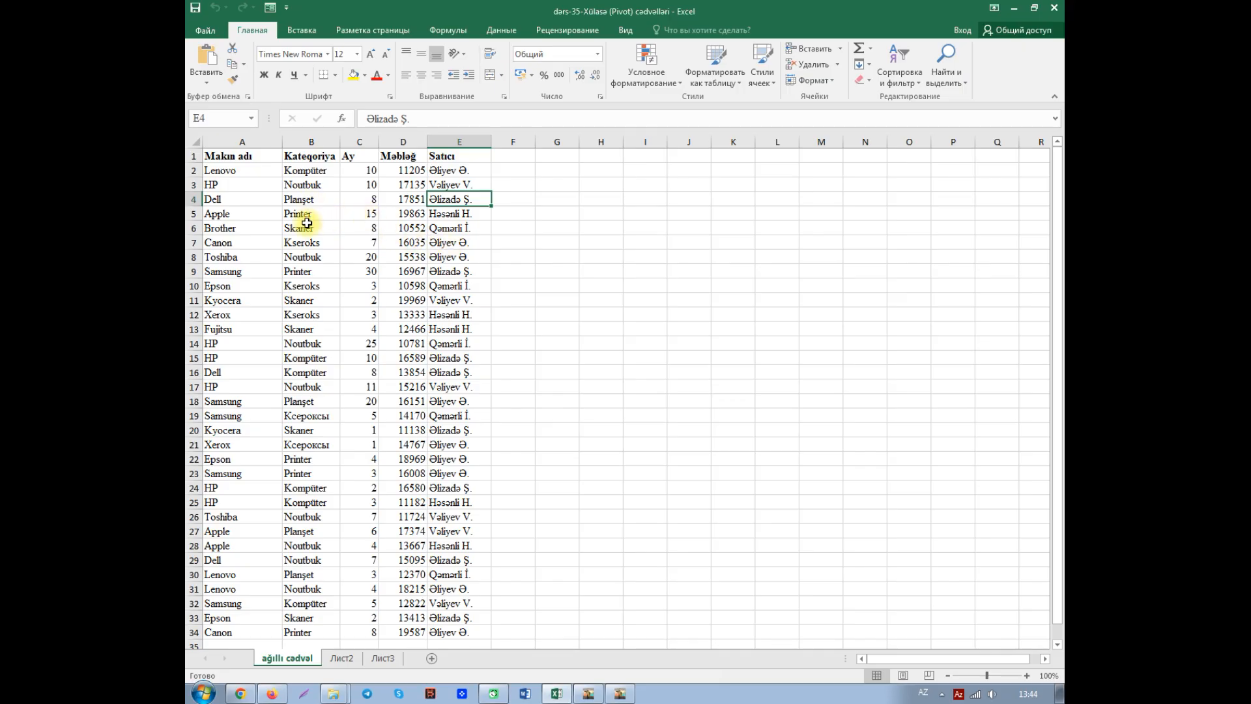
left_click(327, 228)
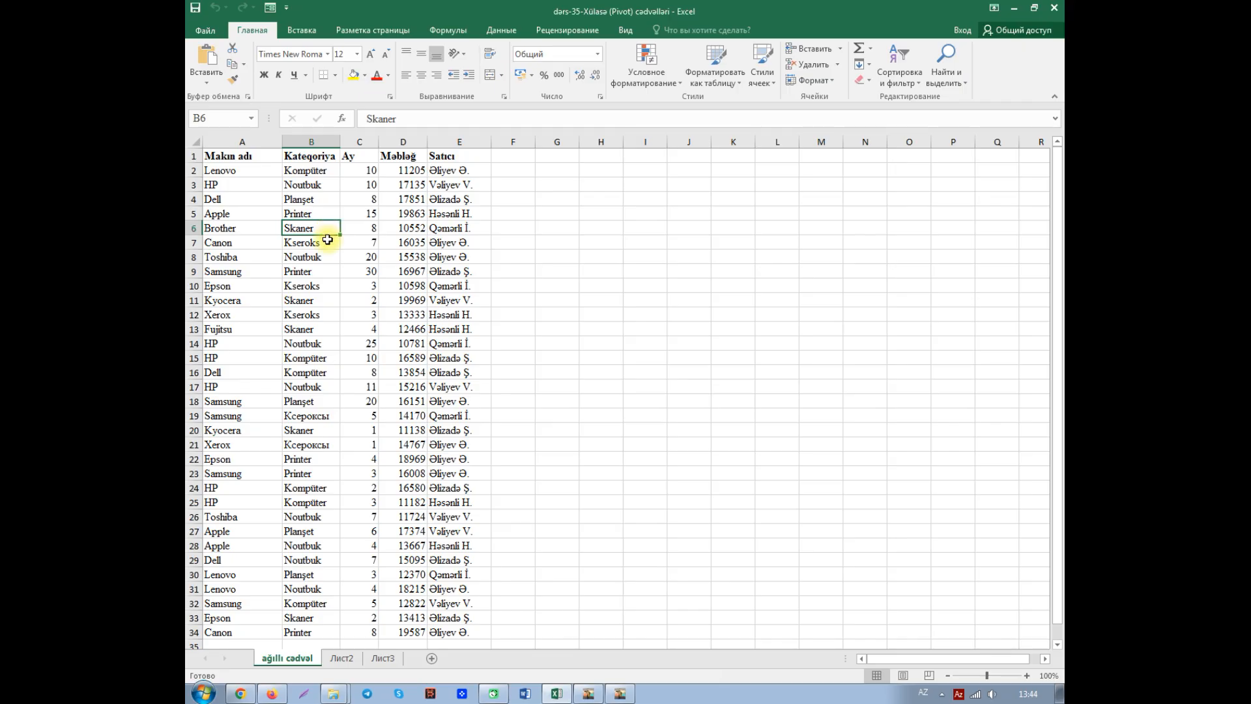
left_click(309, 271)
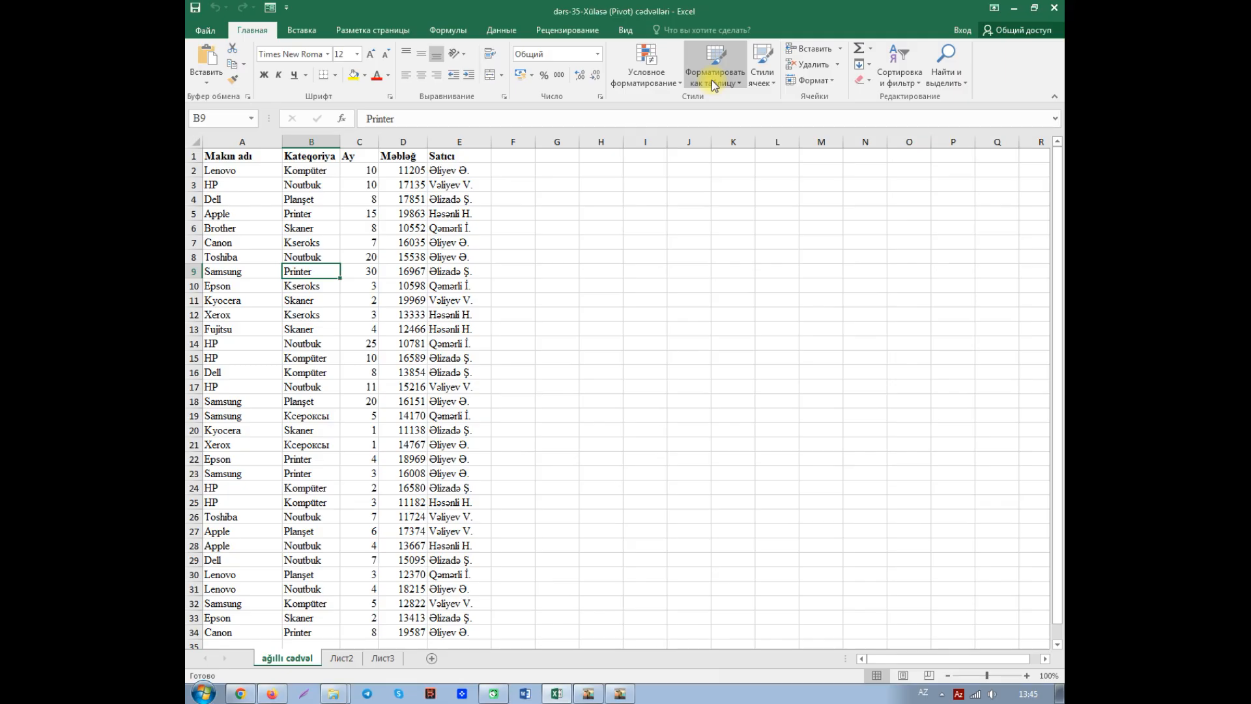
left_click(303, 242)
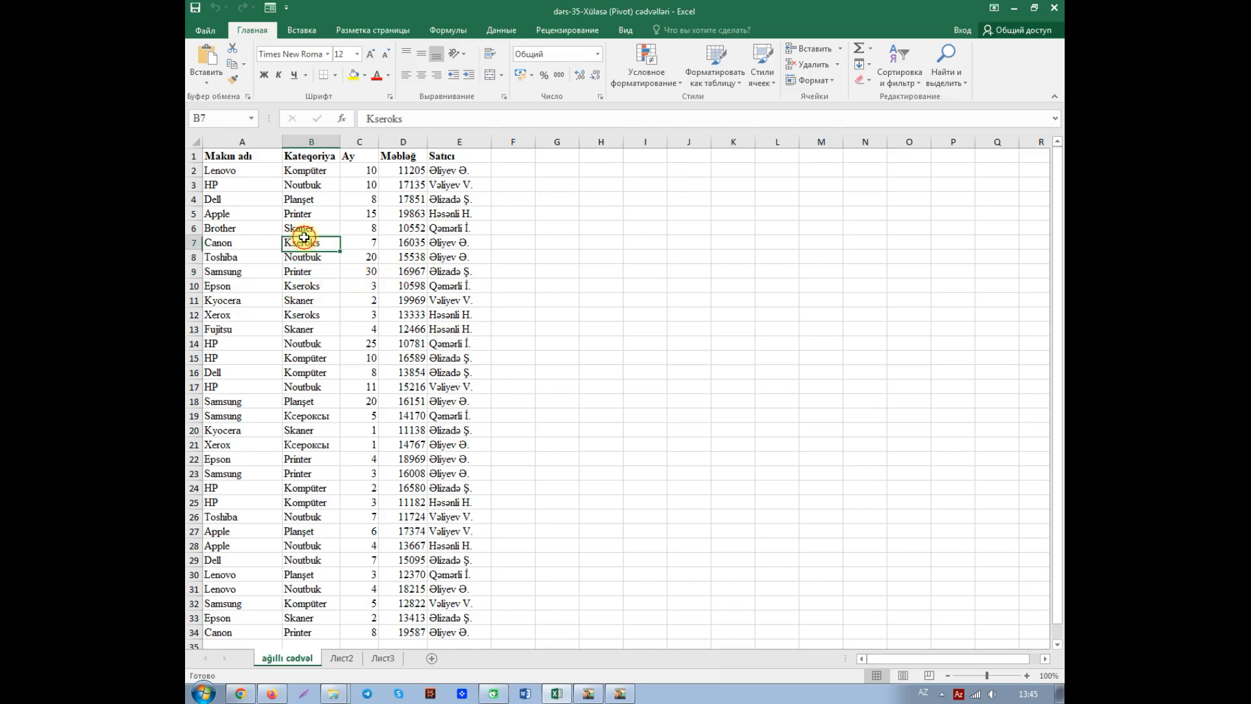
left_click(684, 314)
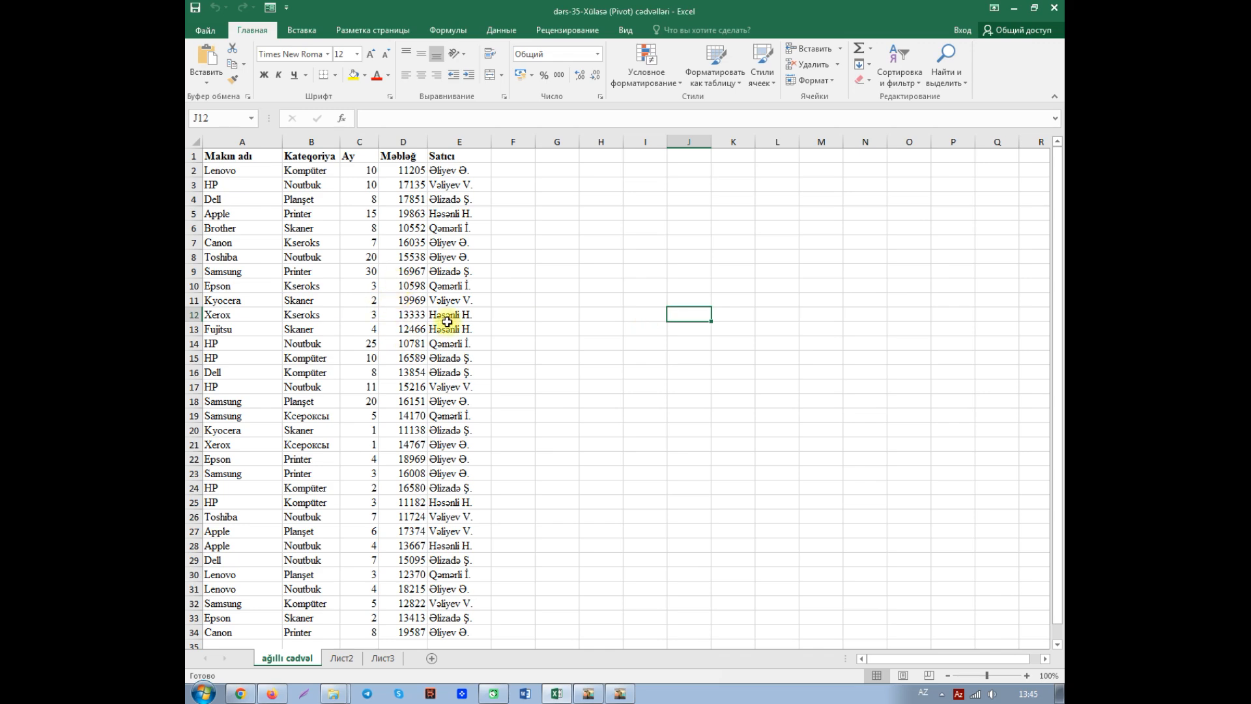
left_click(714, 74)
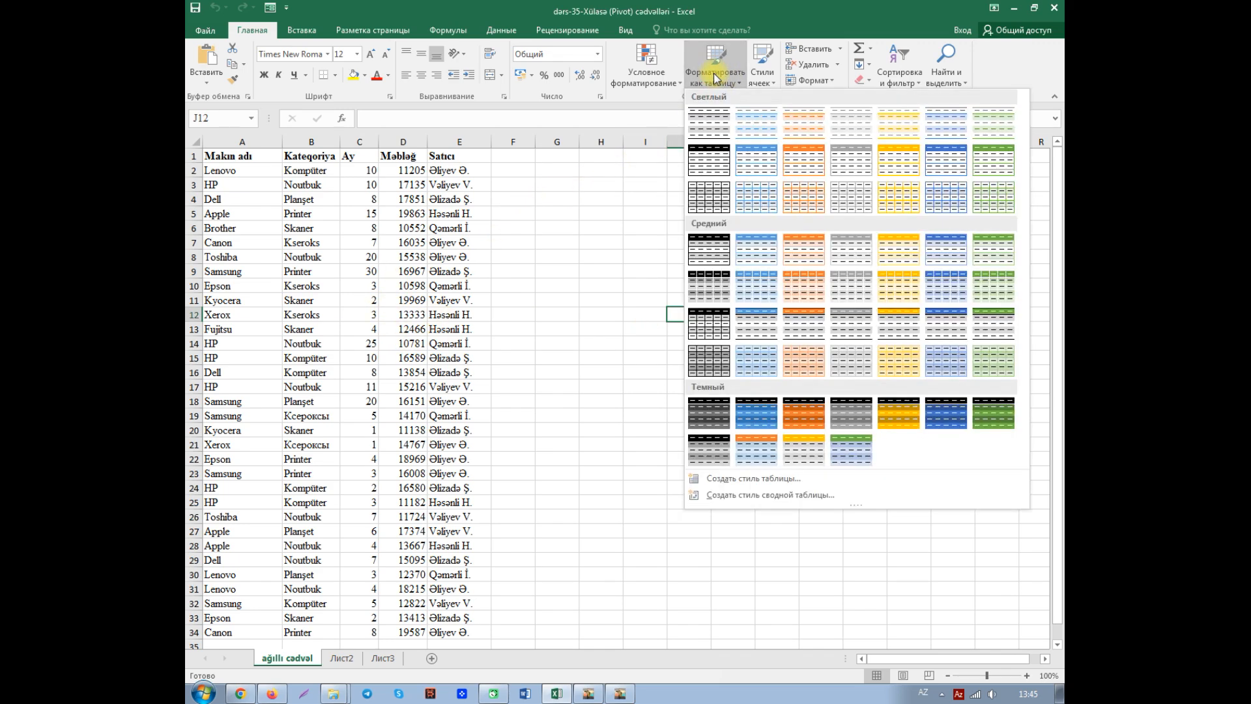
left_click(762, 322)
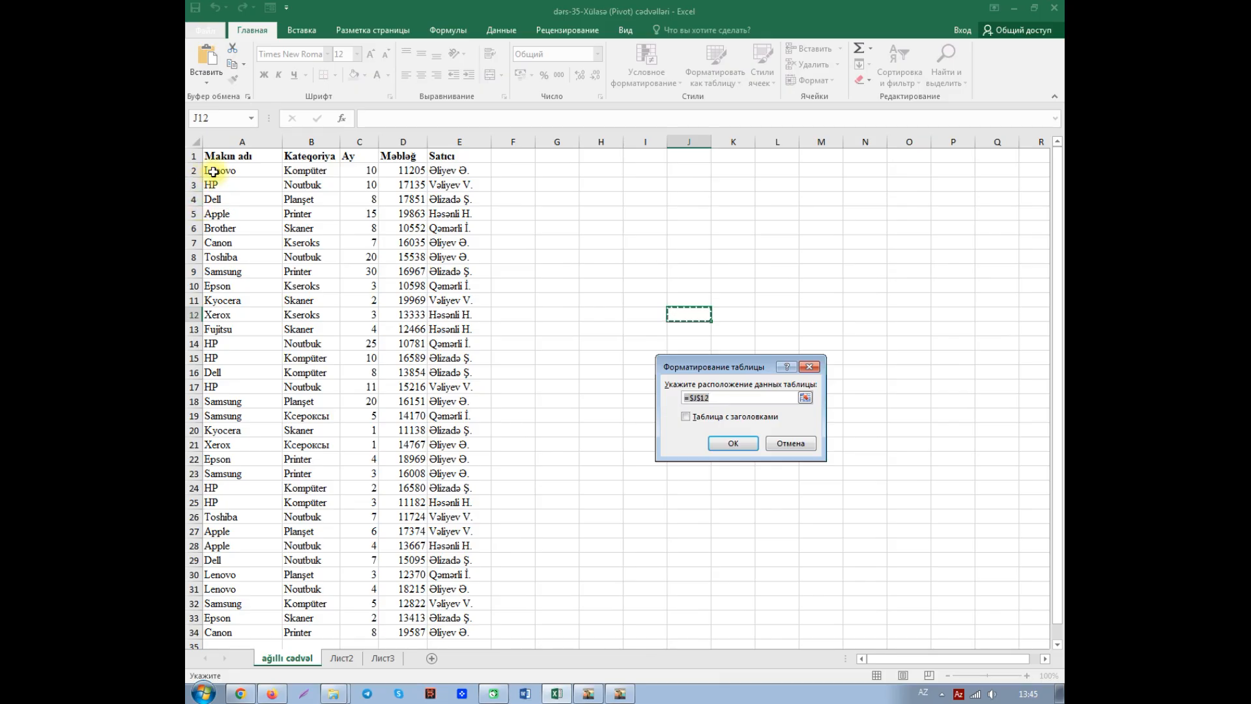
left_click_drag(214, 158, 436, 624)
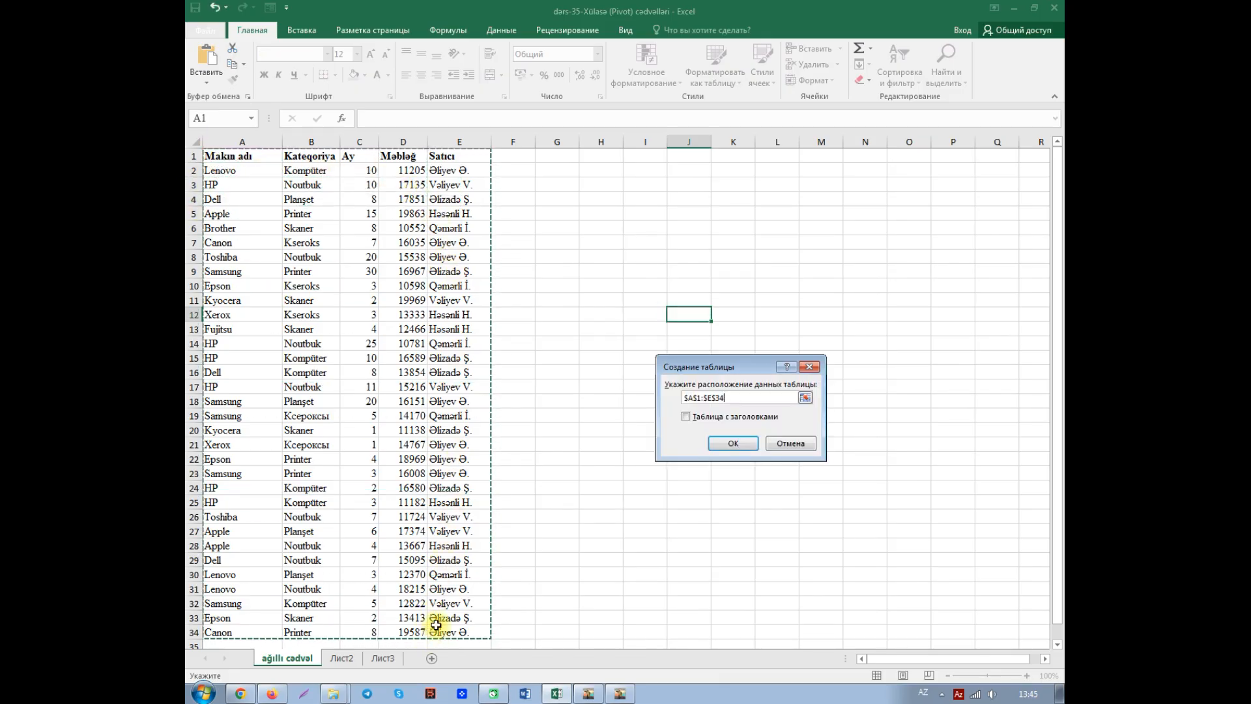
left_click(790, 444)
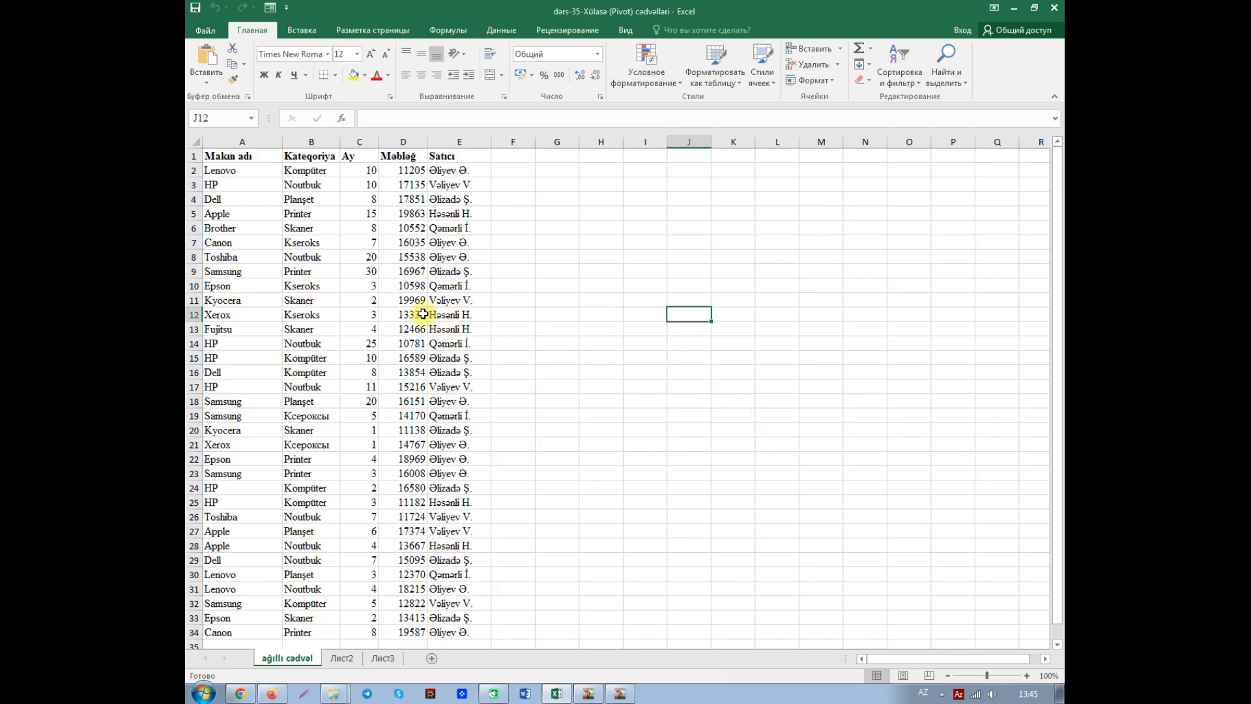
Format the data range A1:E34 as a table with headers, using the blue style in the last row of the medium styles
left_click(321, 273)
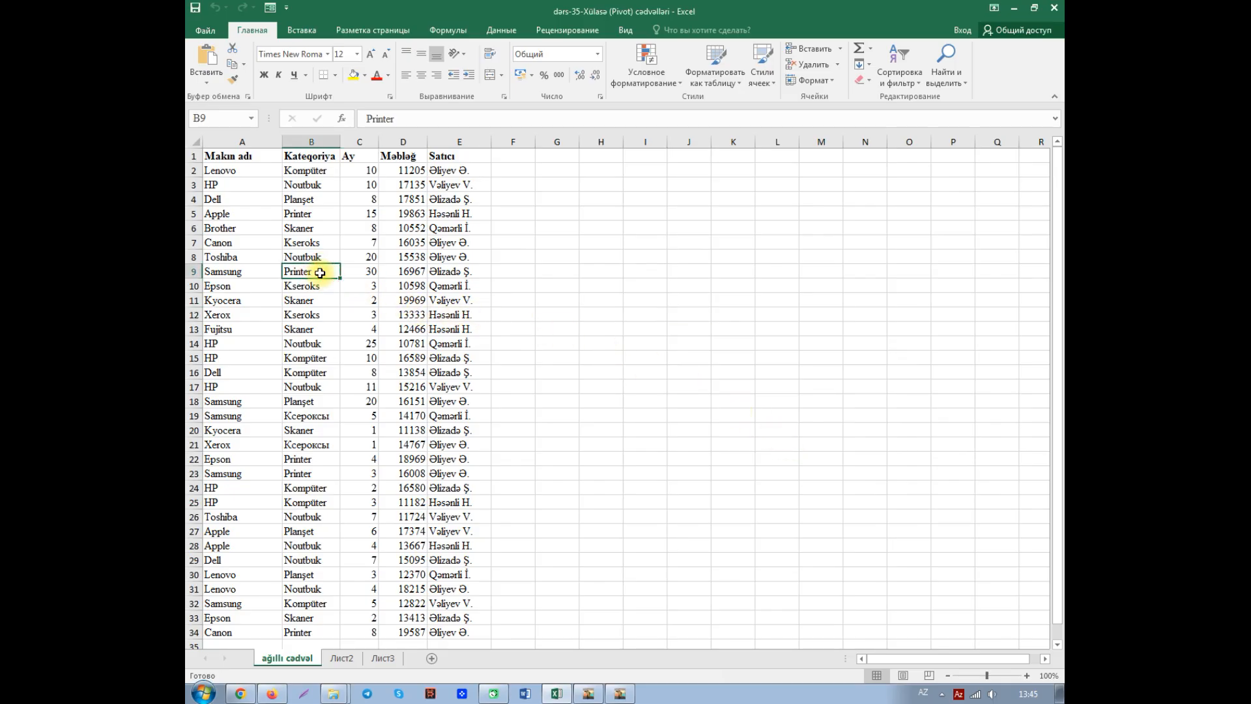
left_click(719, 79)
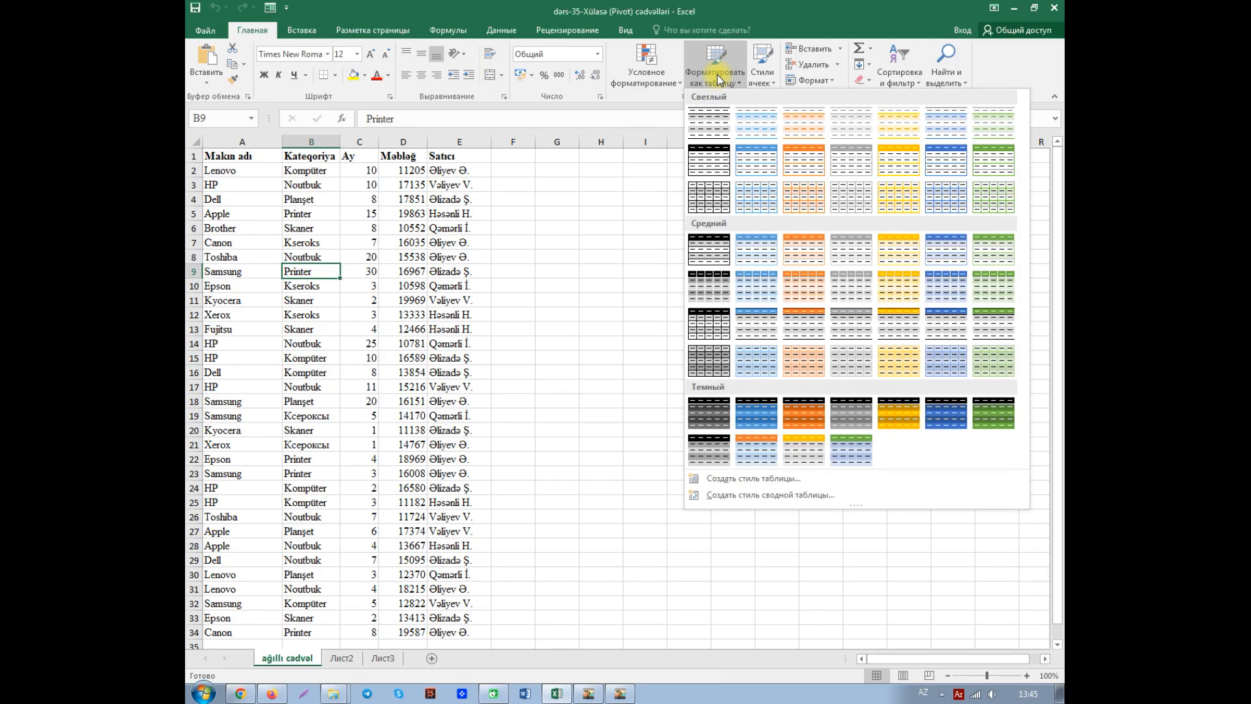
left_click(756, 358)
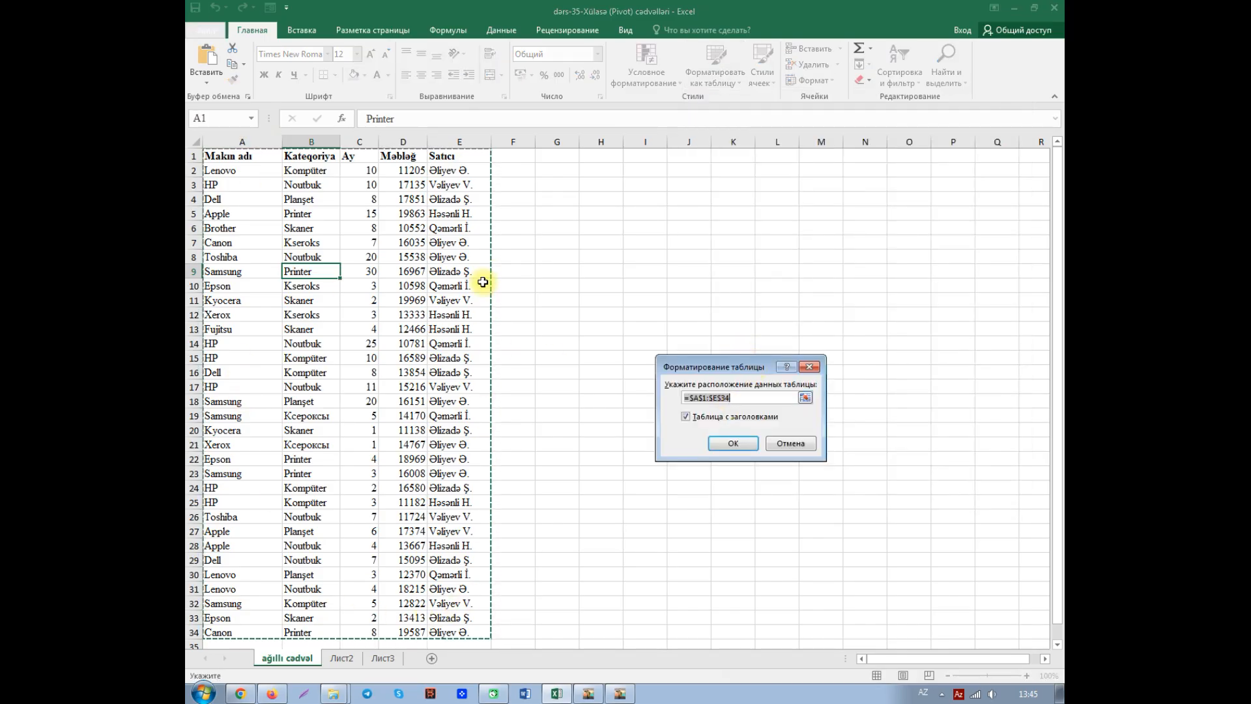
left_click(733, 444)
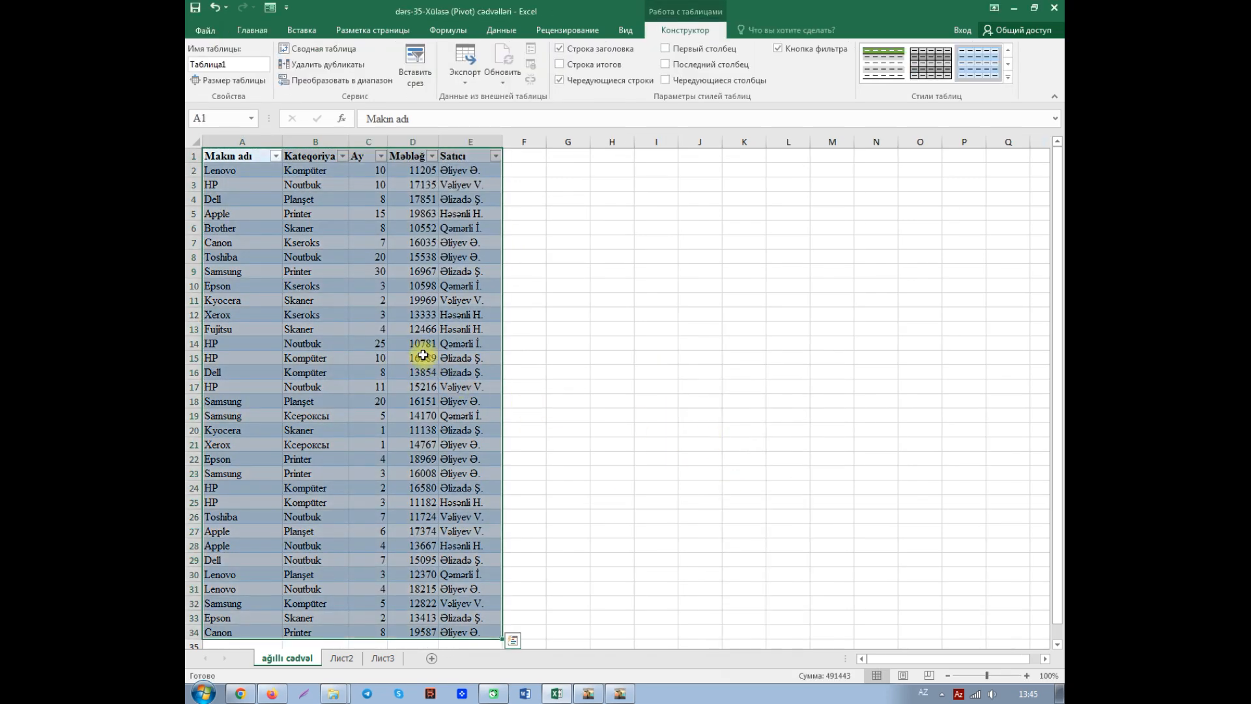
Change the table style to the blue medium style with a solid blue header and light-blue banded rows
left_click(401, 330)
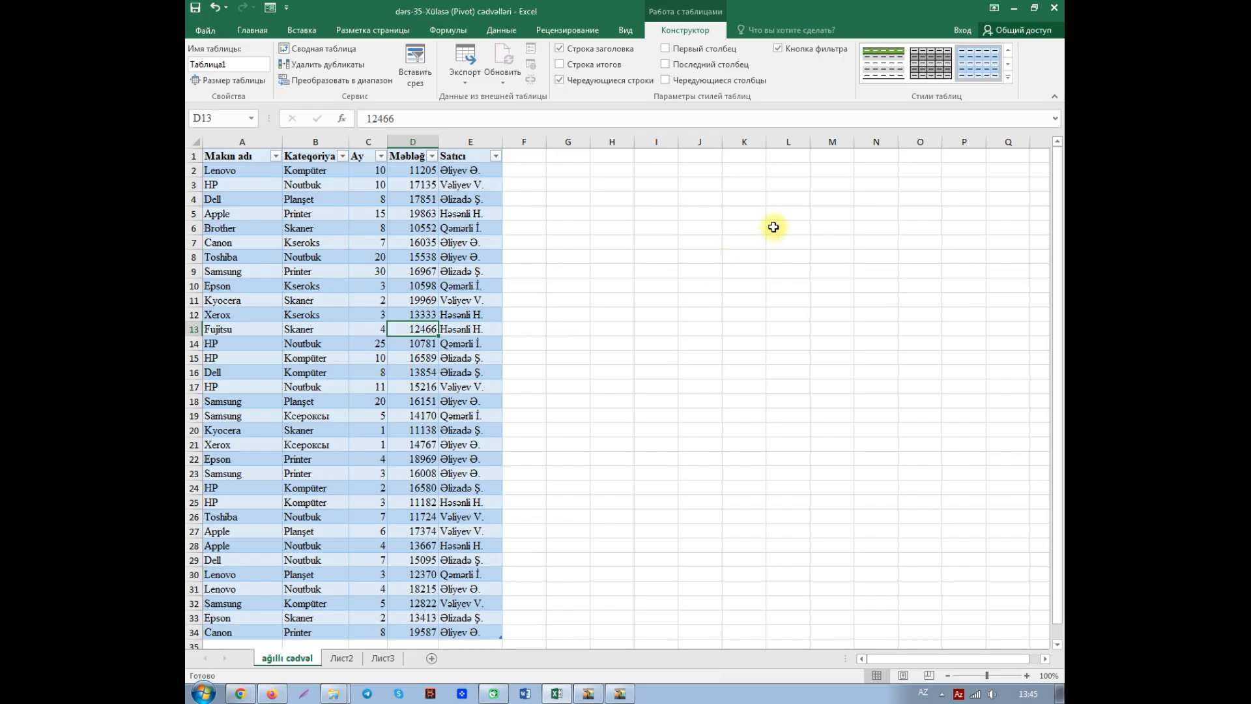
left_click(1008, 77)
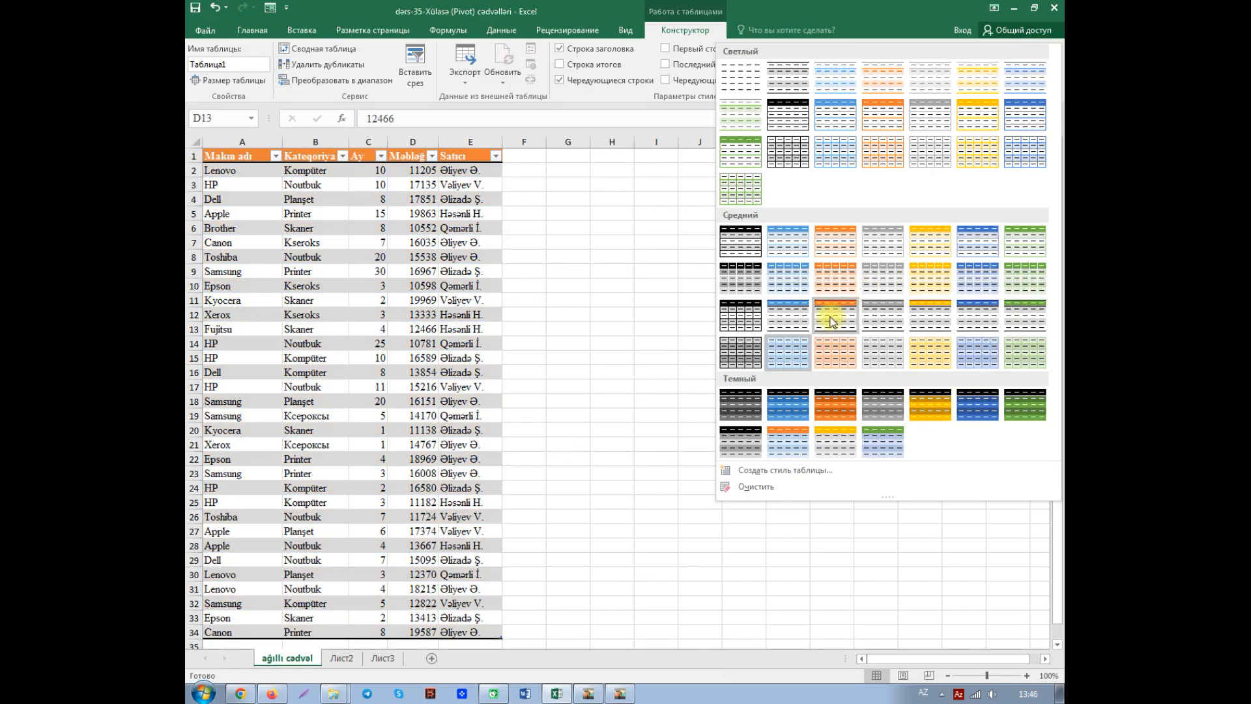
left_click(787, 245)
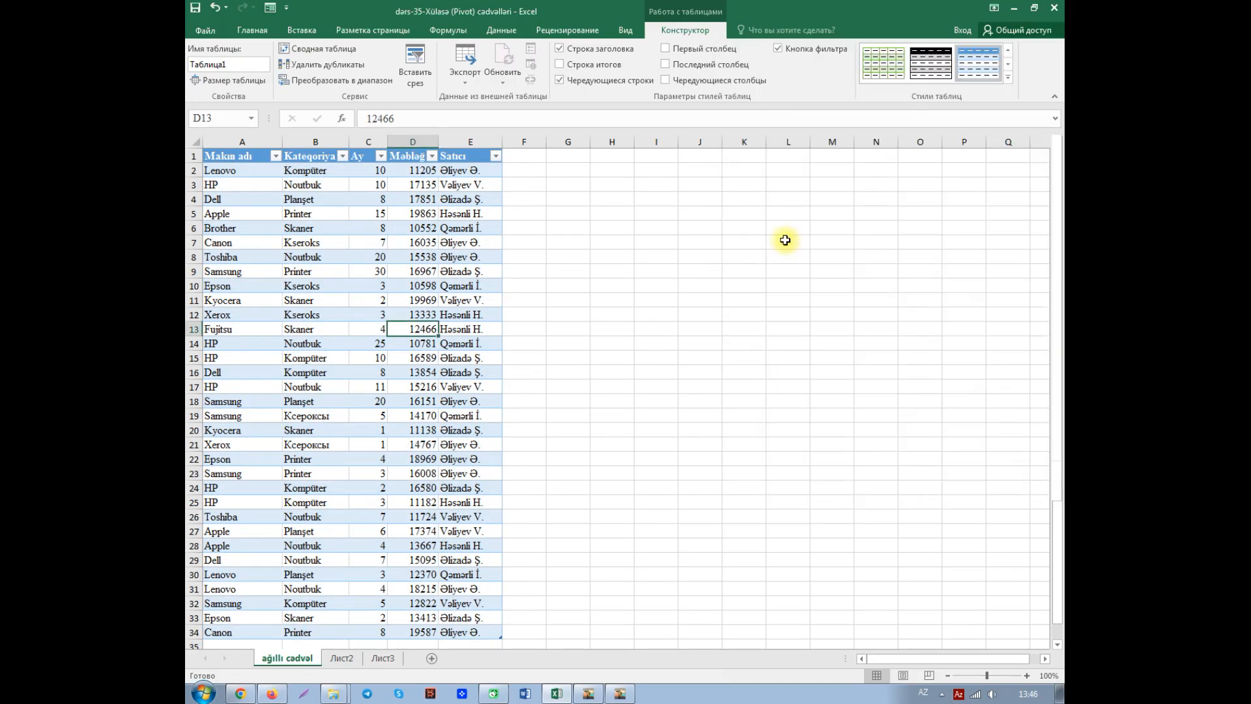
left_click(369, 388)
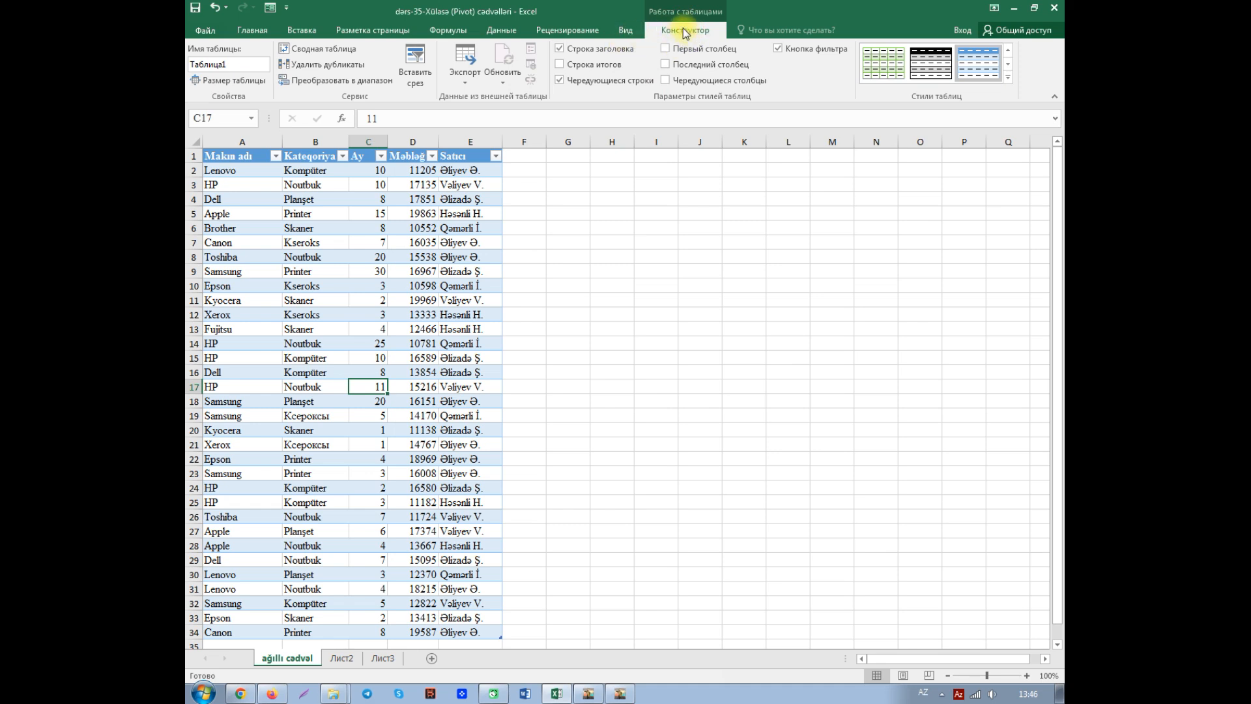
left_click(661, 273)
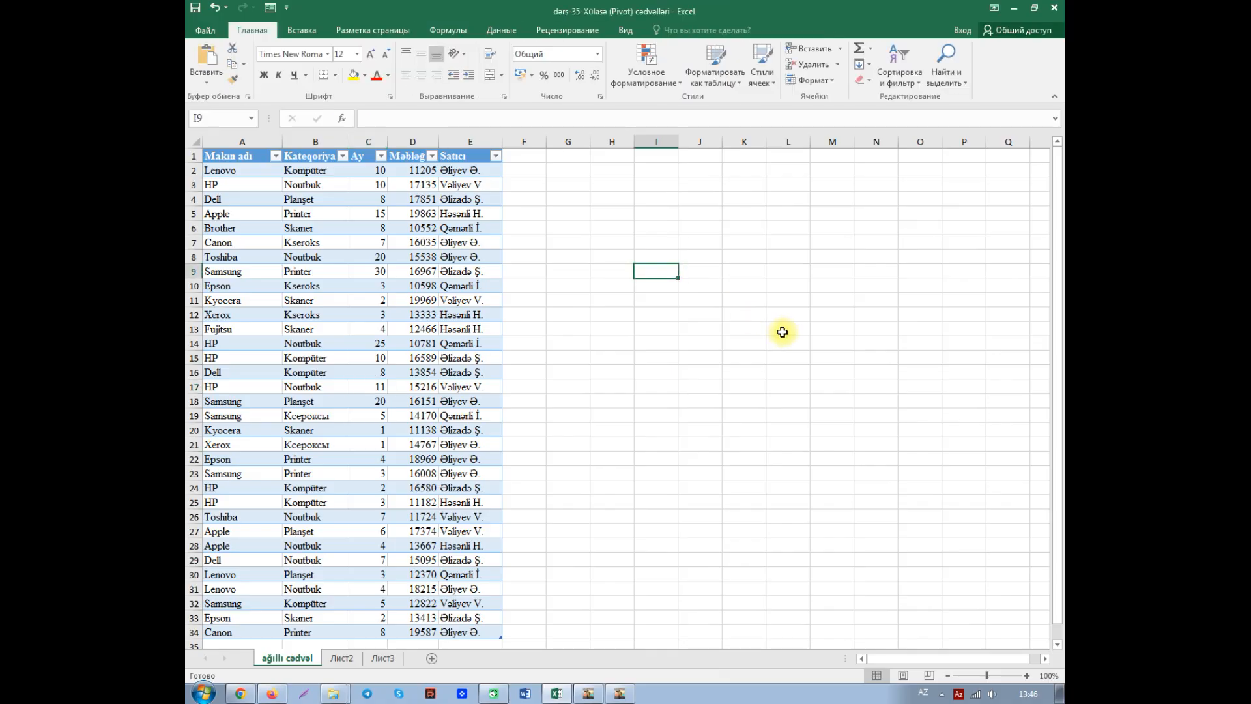
left_click(378, 257)
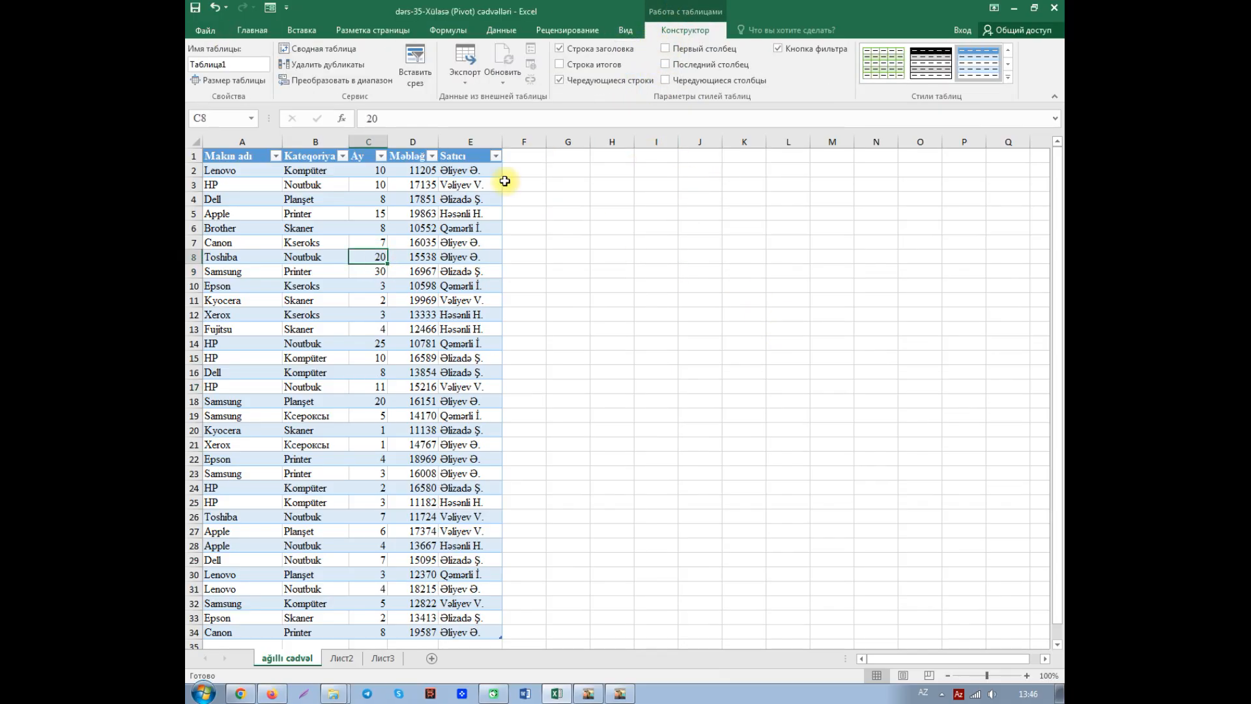
Filter the Satıcı column to show only the rows of the first seller listed
left_click(473, 172)
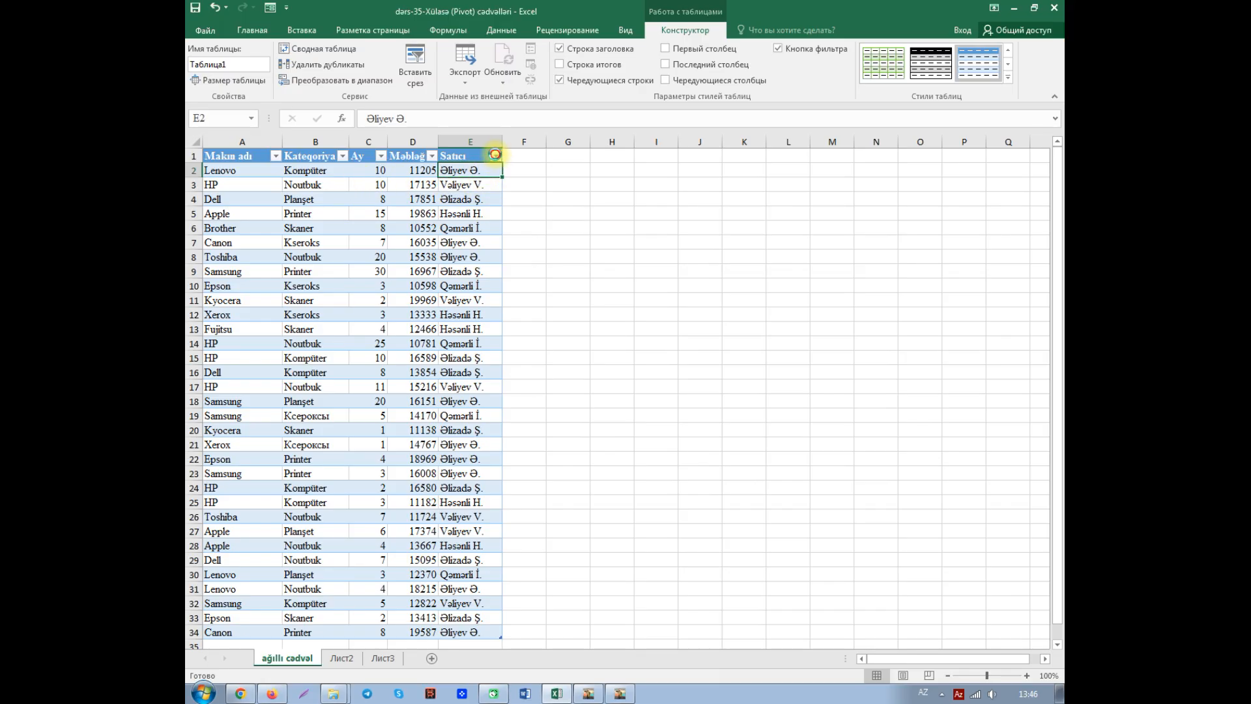
left_click(496, 155)
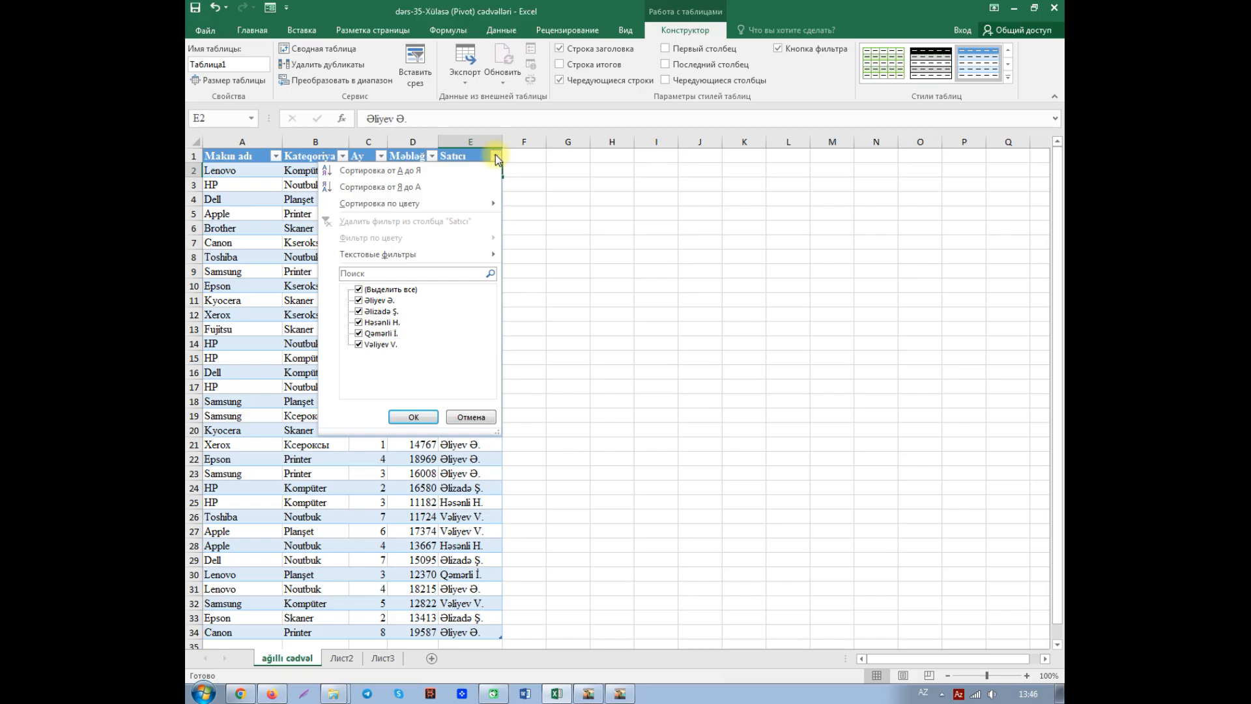
left_click(359, 290)
left_click(358, 300)
left_click(412, 418)
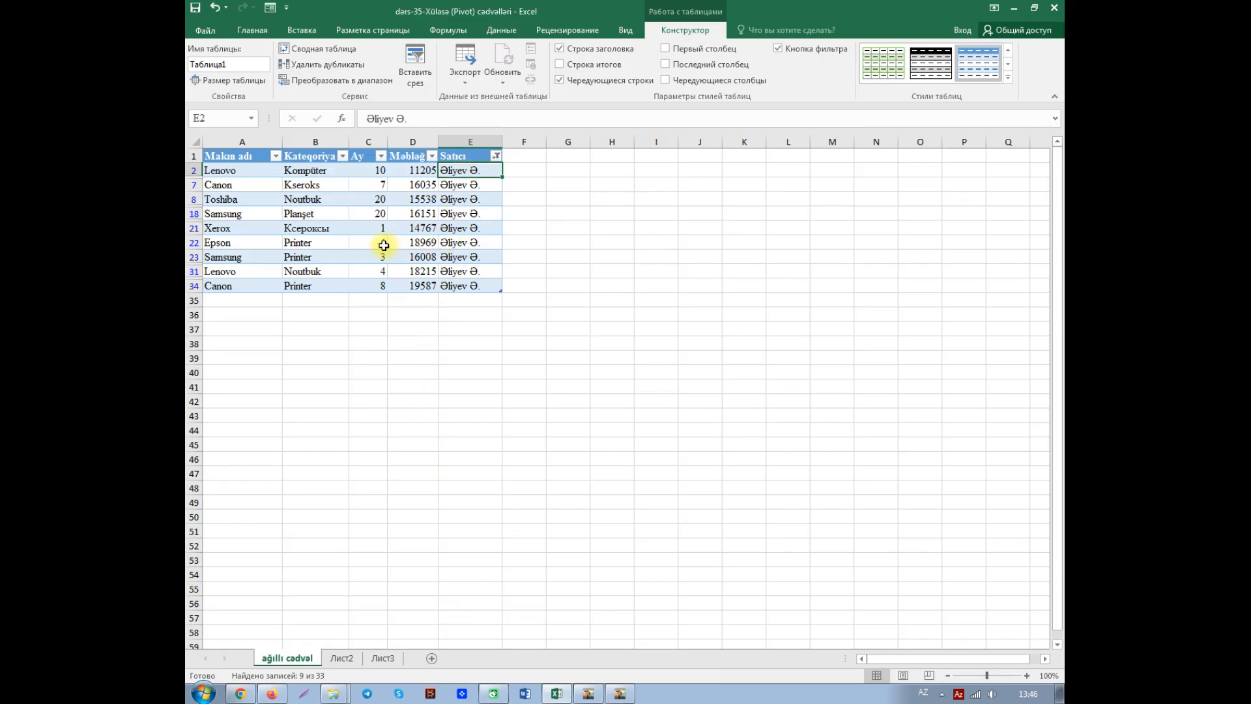
Sort the filtered table by the Kateqoriya column in ascending order
left_click(320, 171)
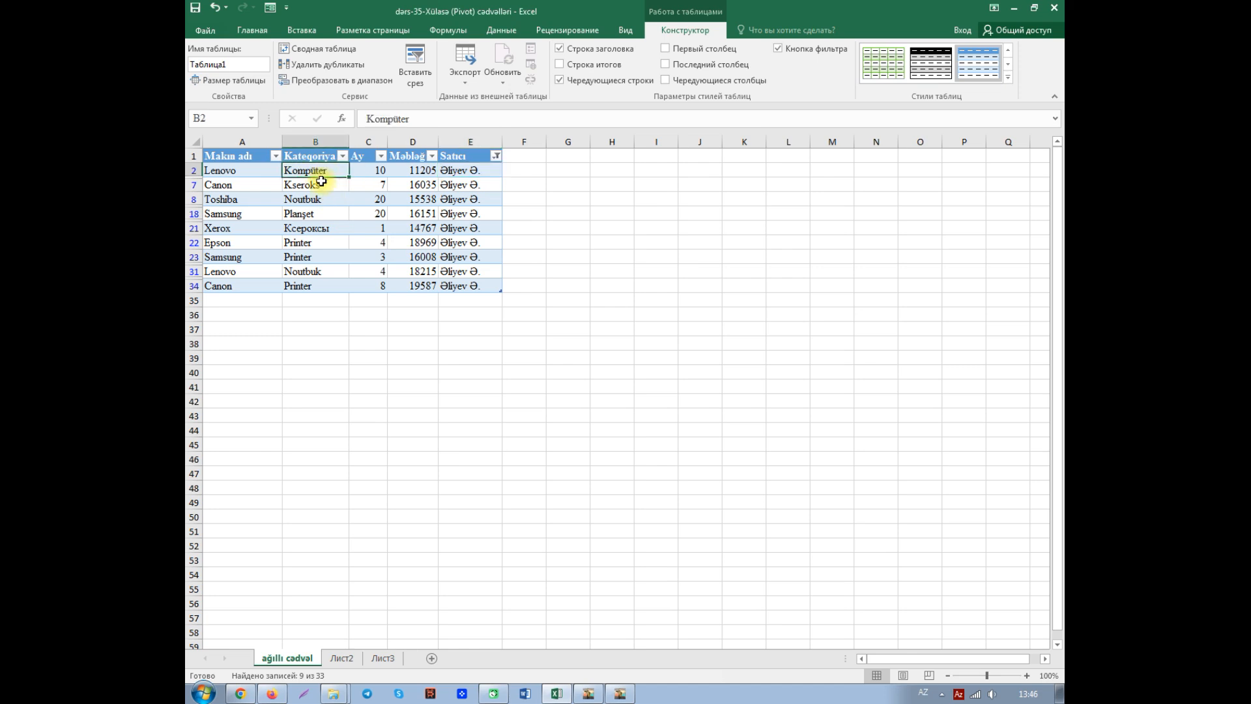
left_click(343, 156)
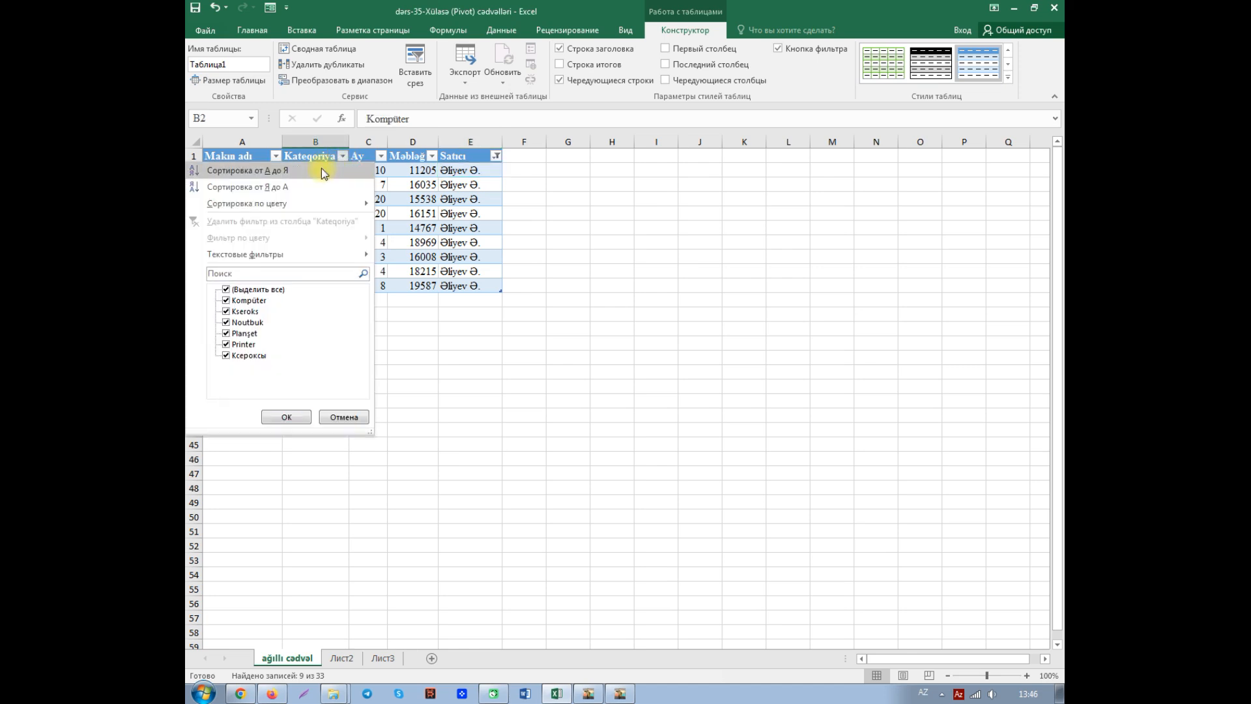
left_click(261, 171)
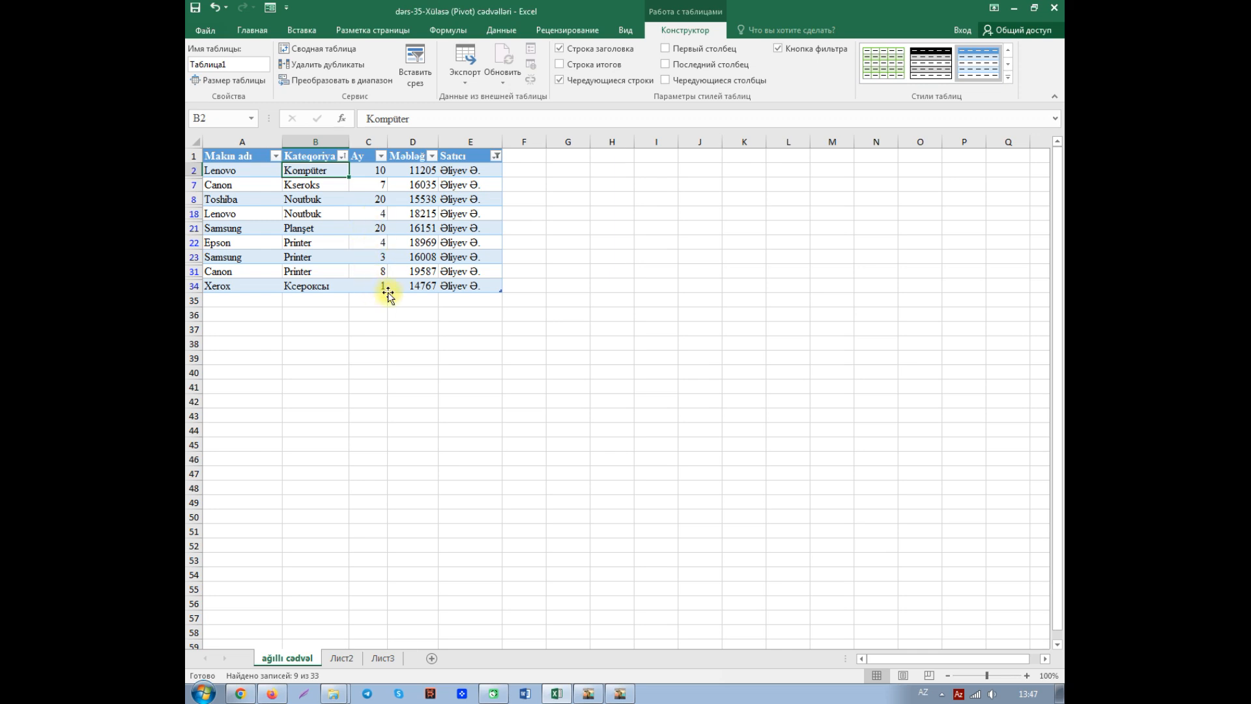
Add a total row to the table and set the Satıcı column's total to none (Нет)
left_click(559, 64)
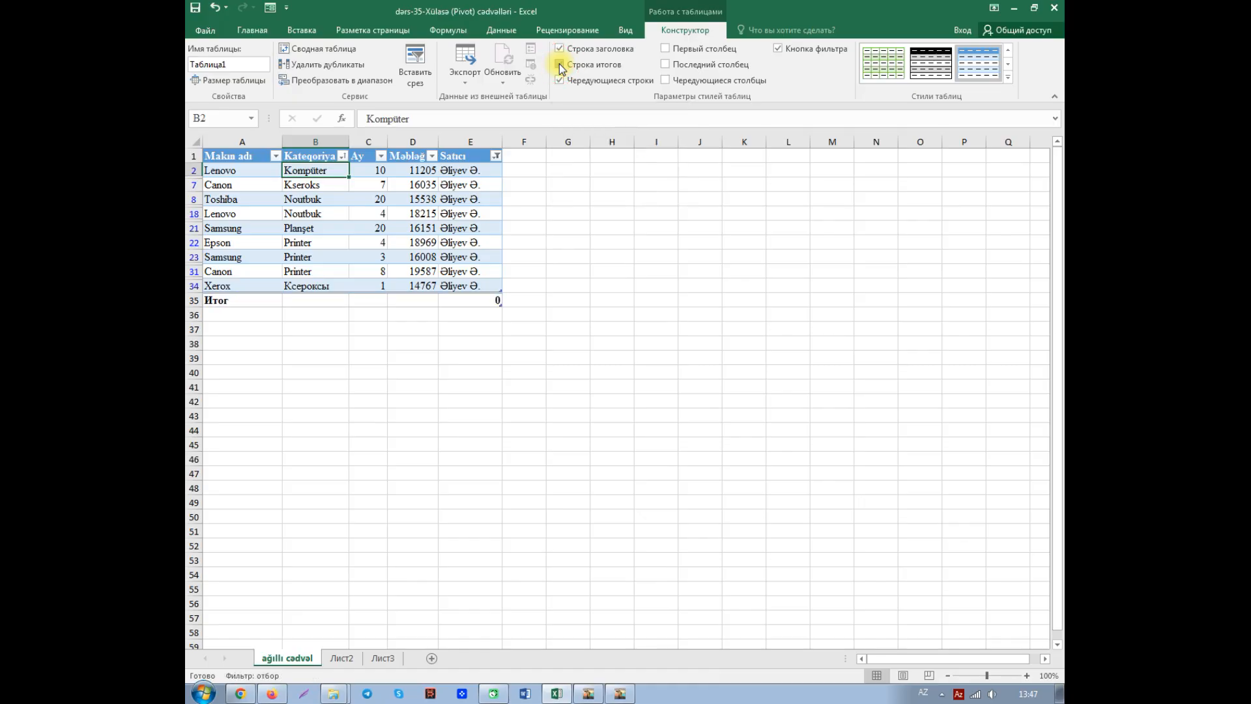
left_click(496, 301)
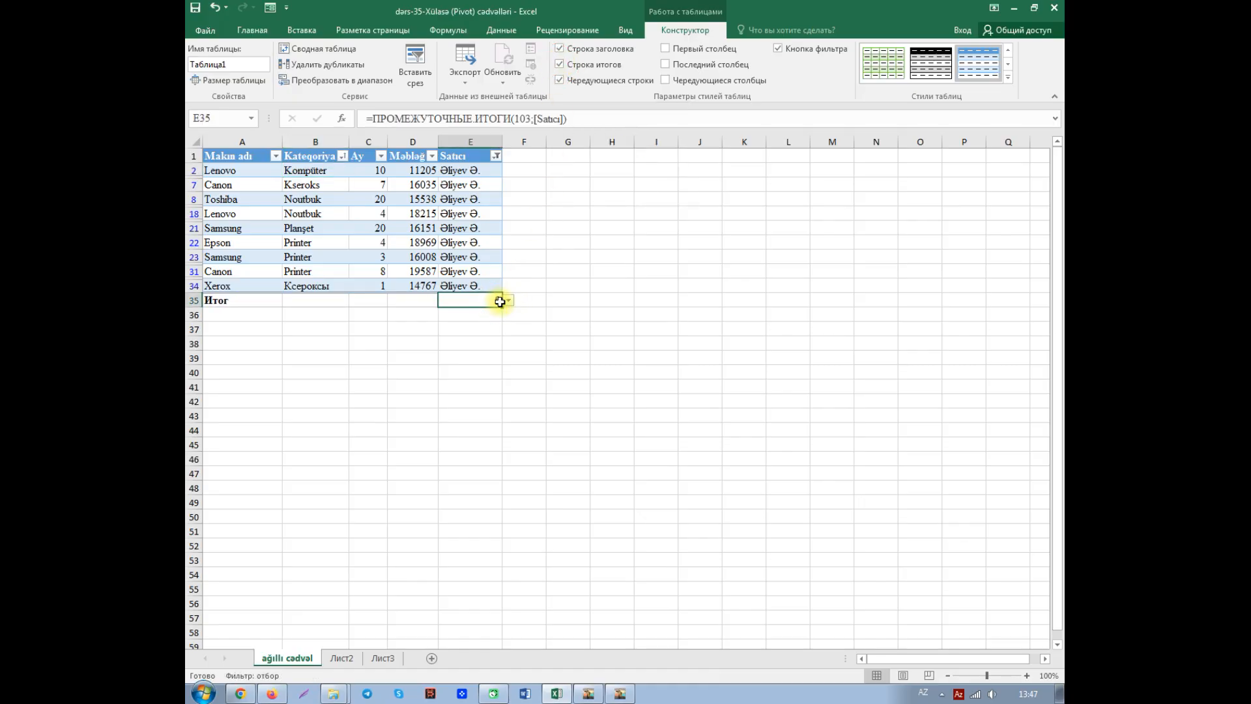
left_click(508, 301)
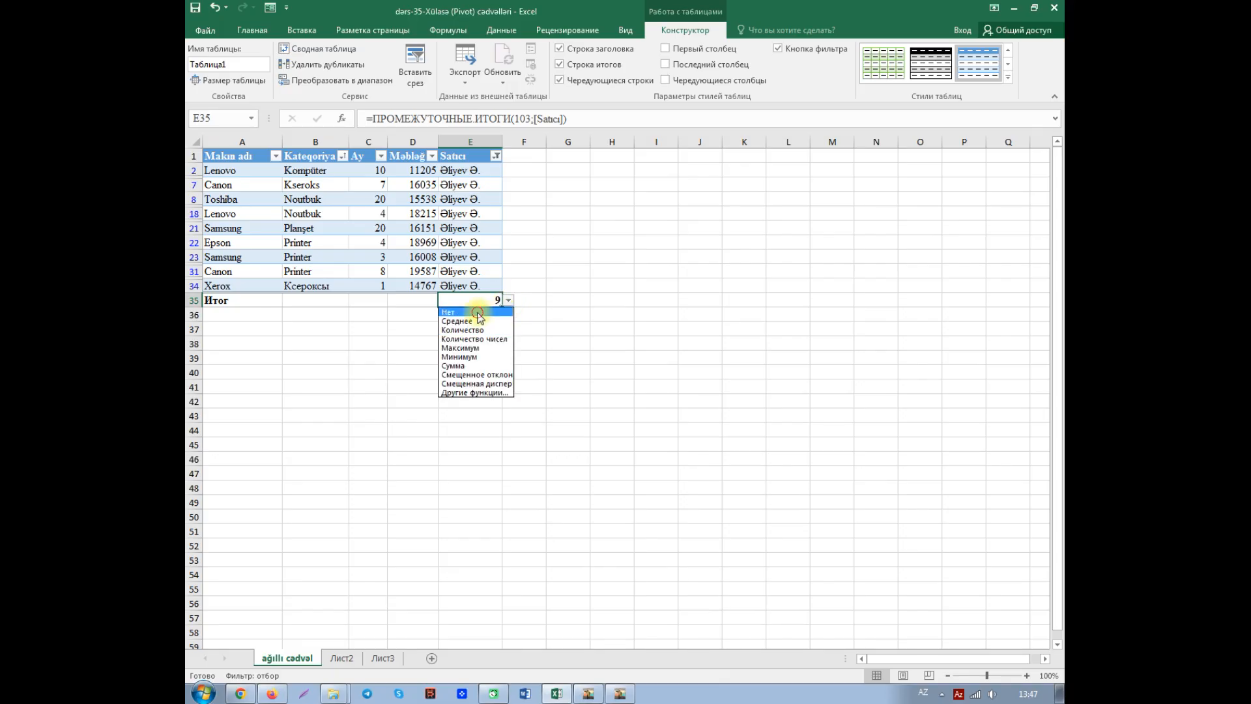
left_click(478, 313)
Set the total row to show the sum (Сумма) for the Məbləğ and Ay columns
left_click(413, 298)
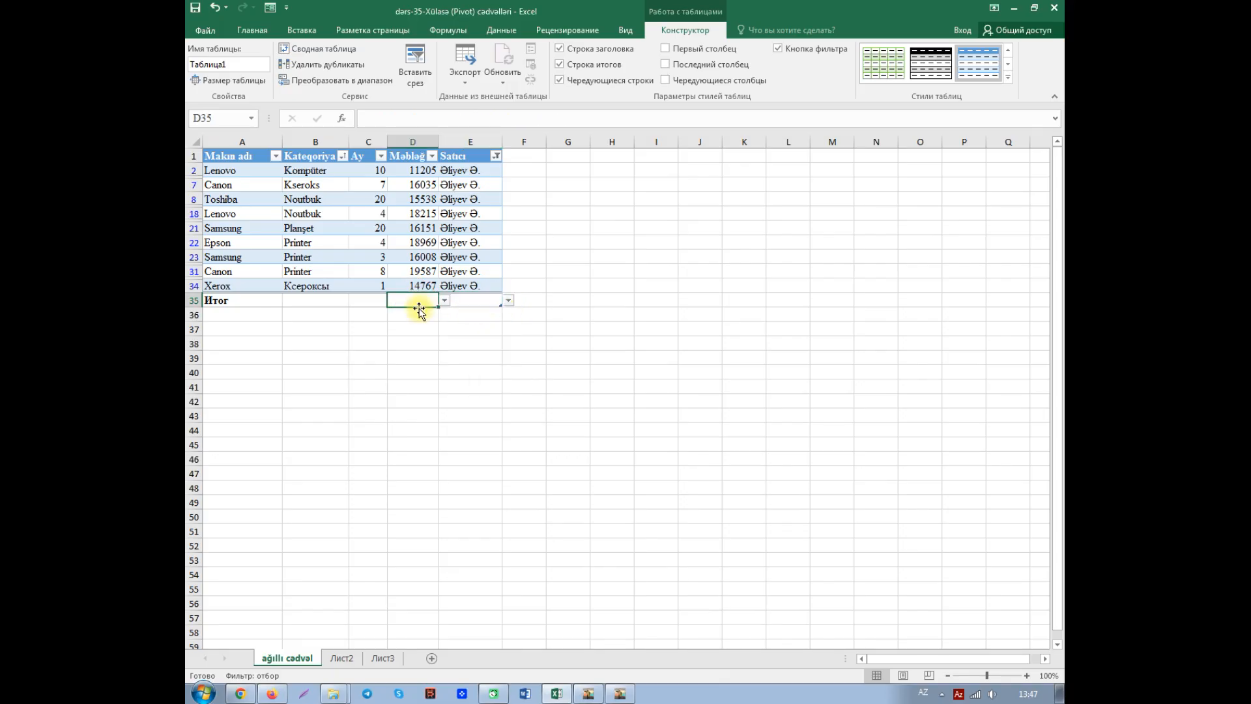
left_click(446, 303)
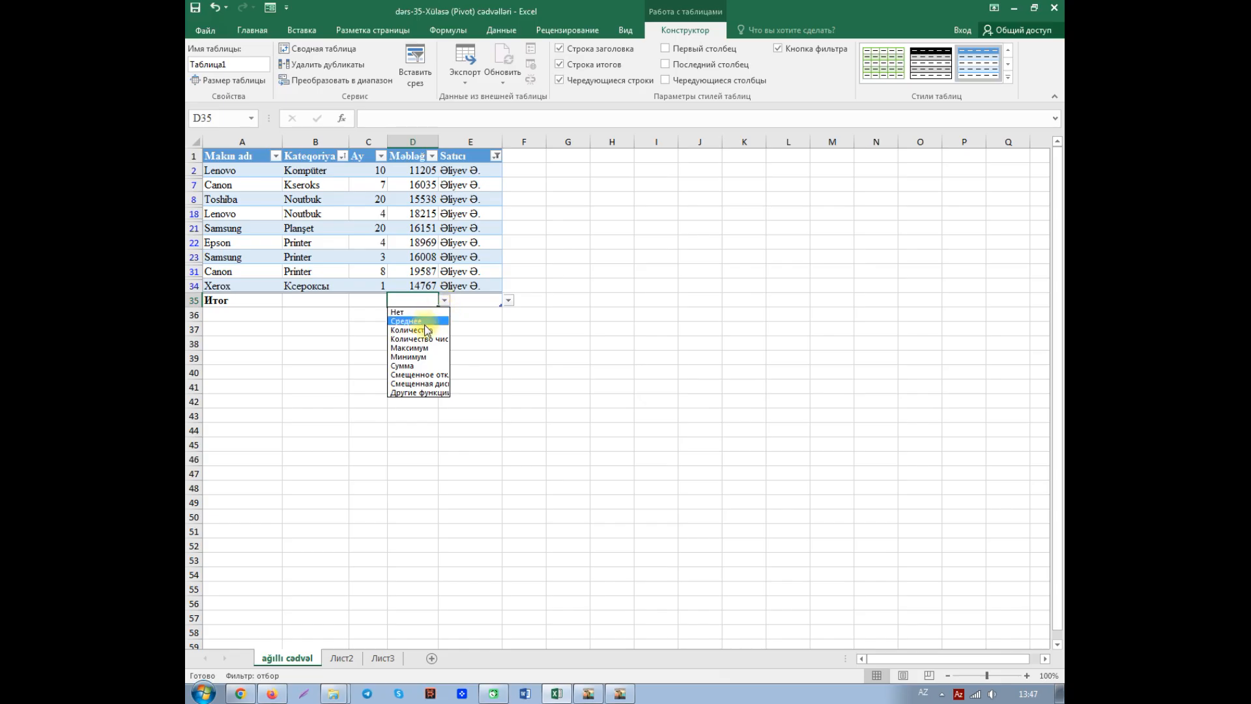
left_click(414, 367)
left_click(377, 301)
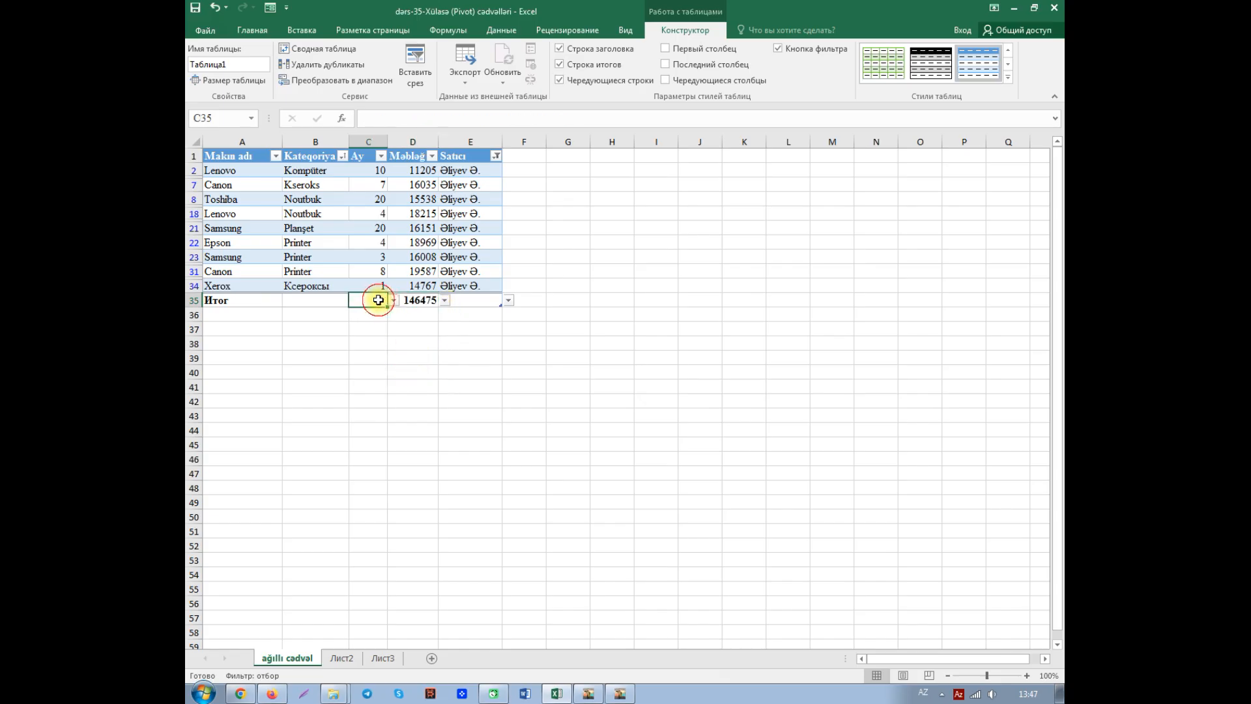
left_click(394, 300)
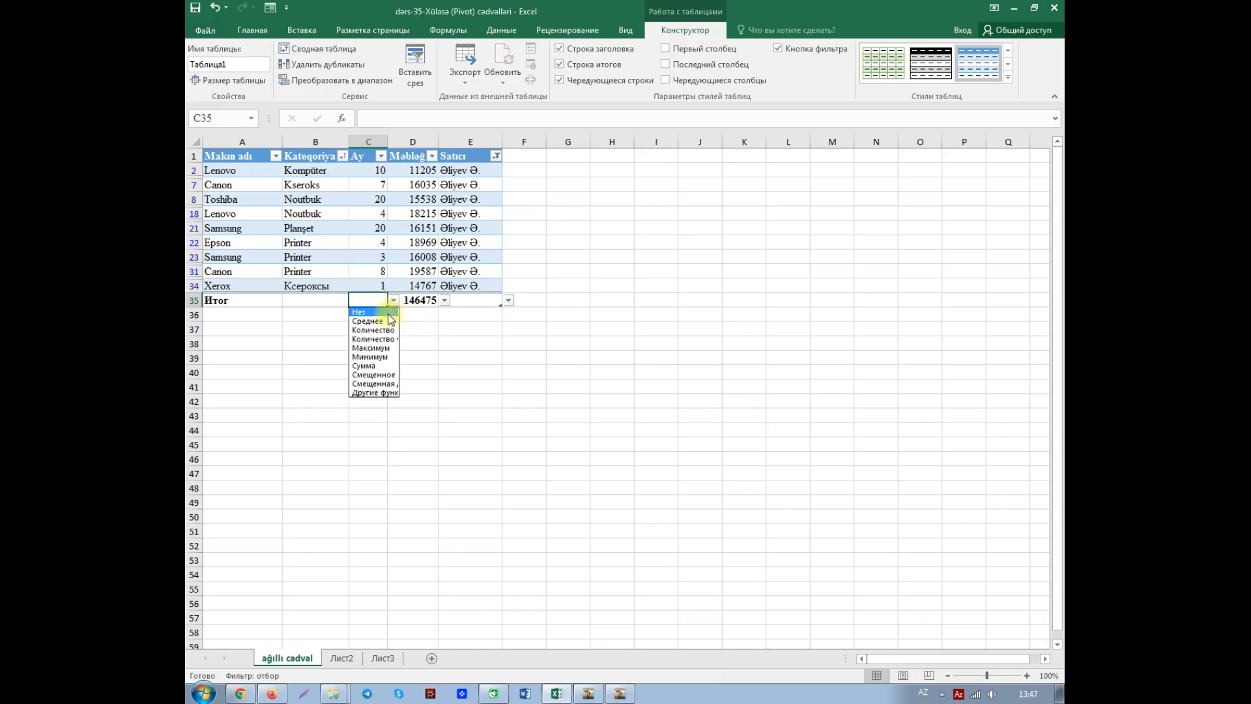
left_click(364, 365)
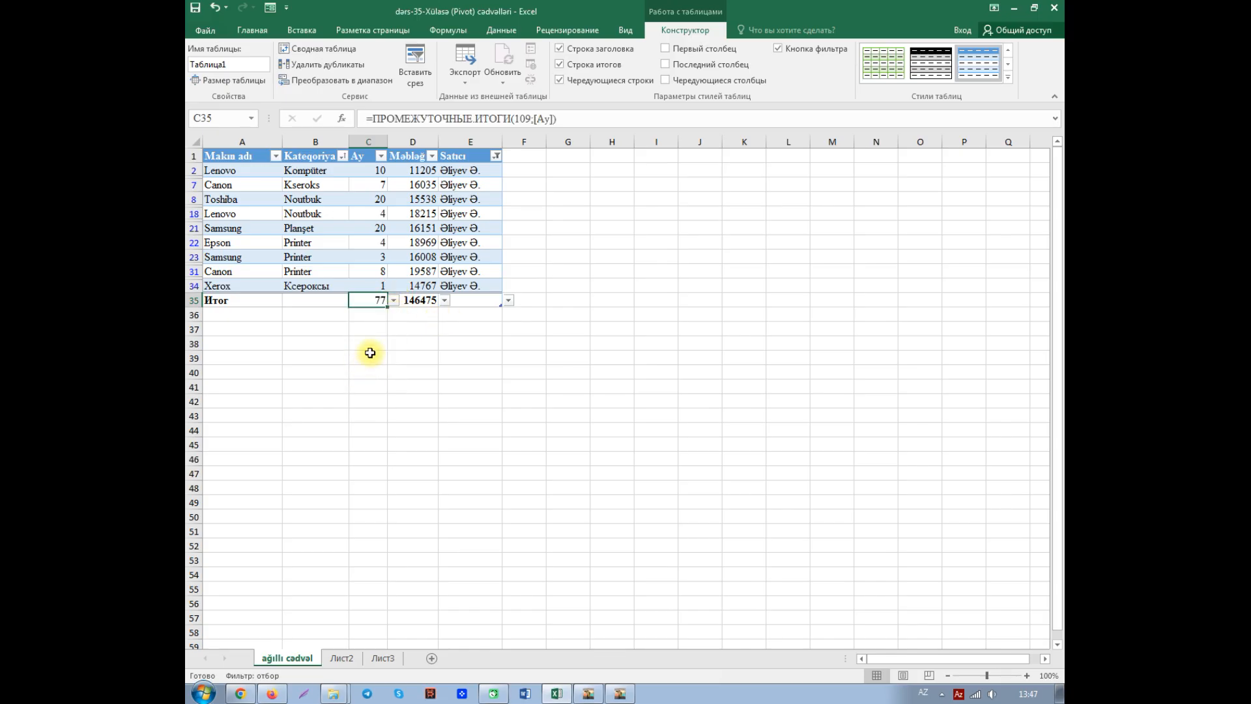
Check the sums of the visible Məbləğ and Ay values against the table's total row
left_click_drag(414, 171, 415, 286)
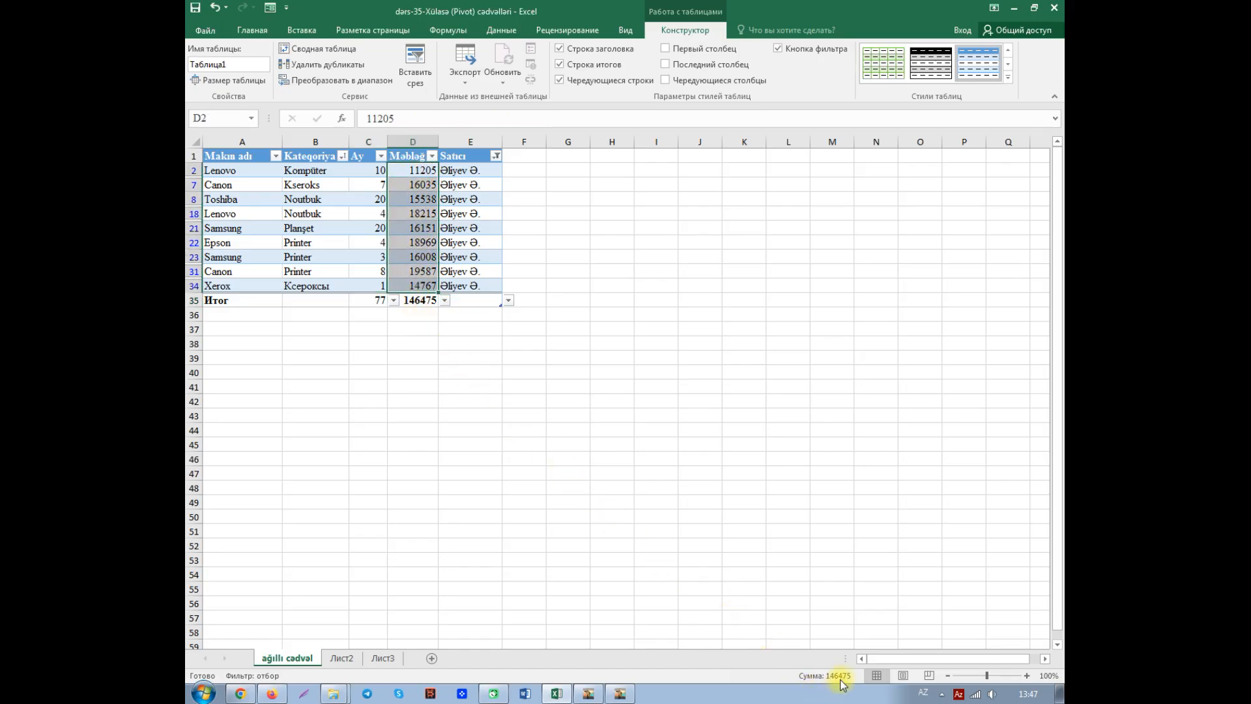
left_click_drag(369, 171, 372, 291)
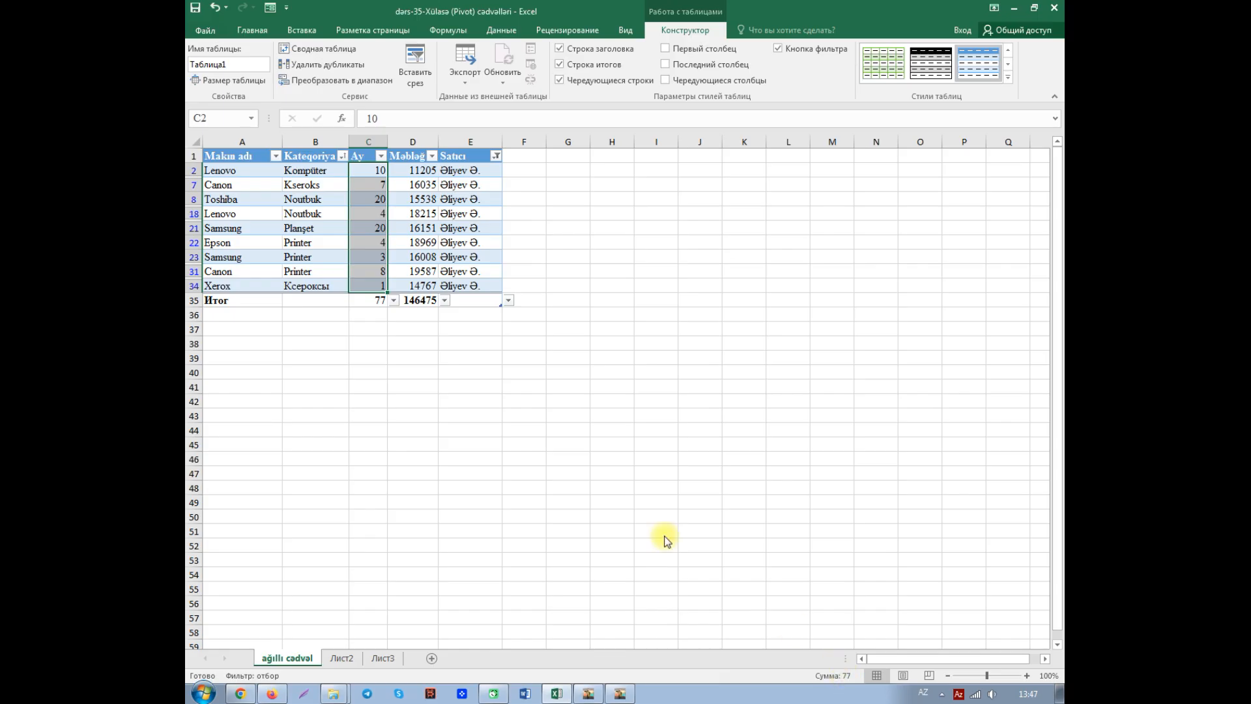
left_click(407, 254)
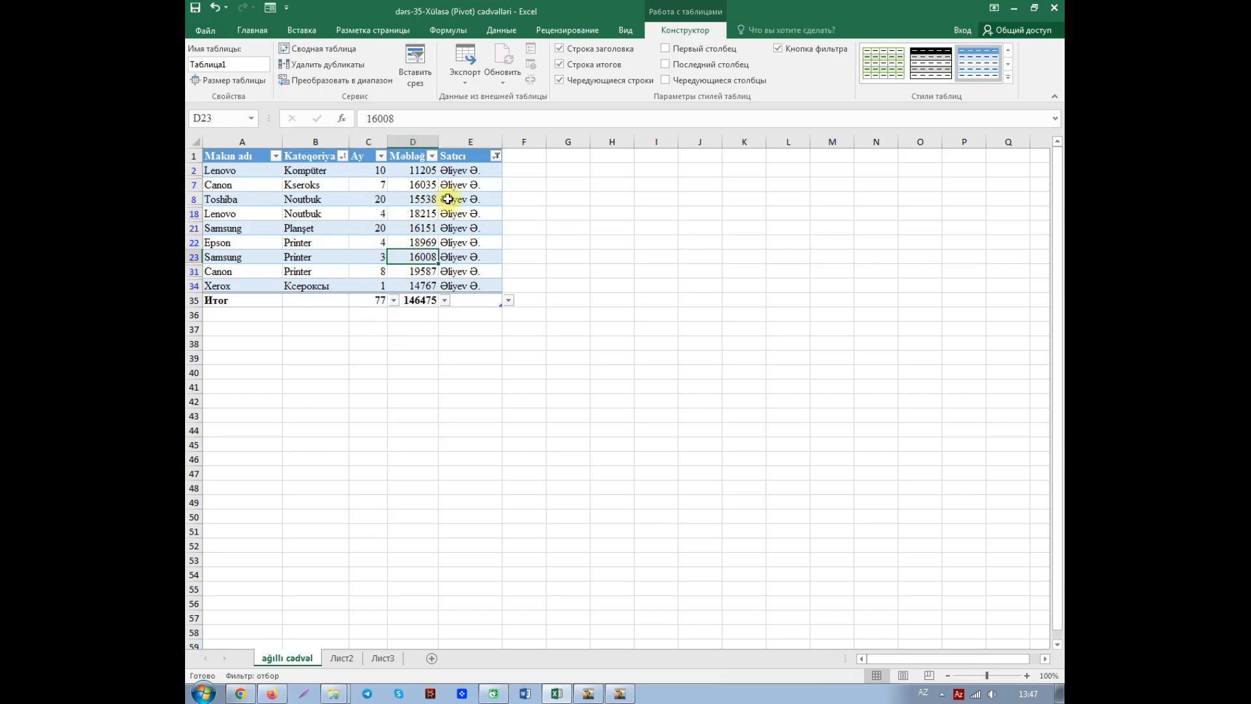
Filter the Satıcı column to show only the rows of the fourth seller listed
left_click(497, 157)
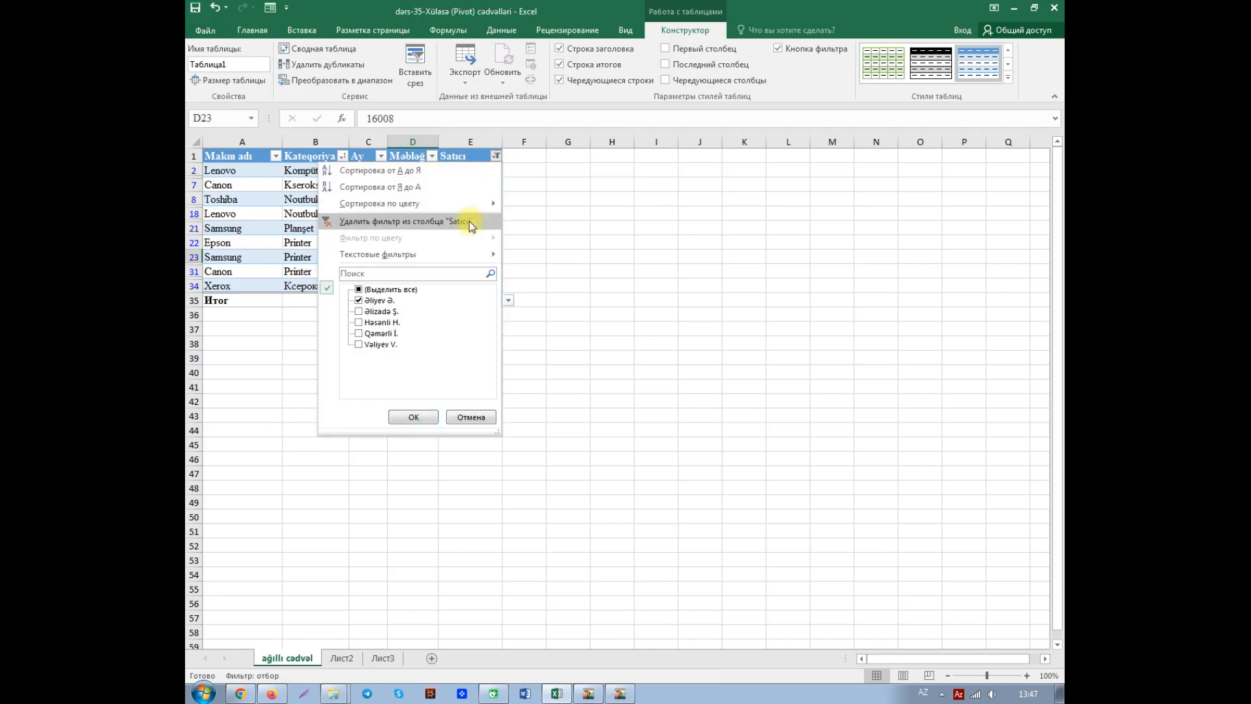
left_click(361, 301)
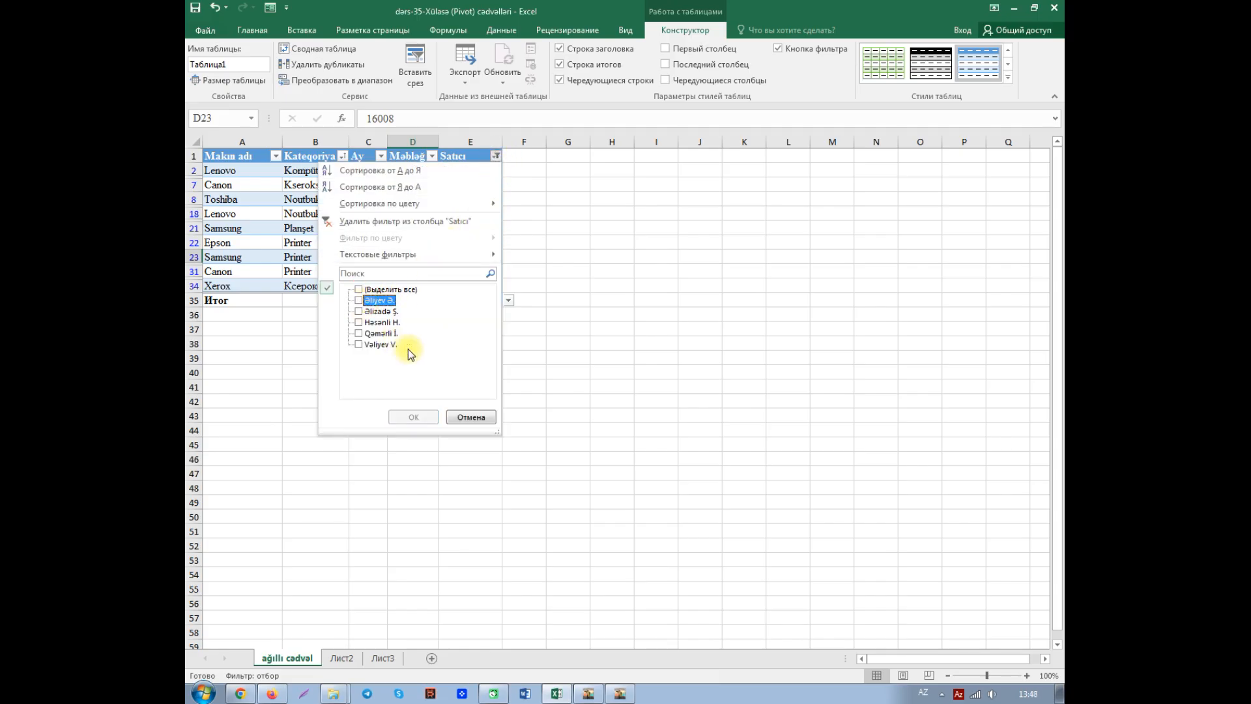
left_click(359, 334)
left_click(414, 417)
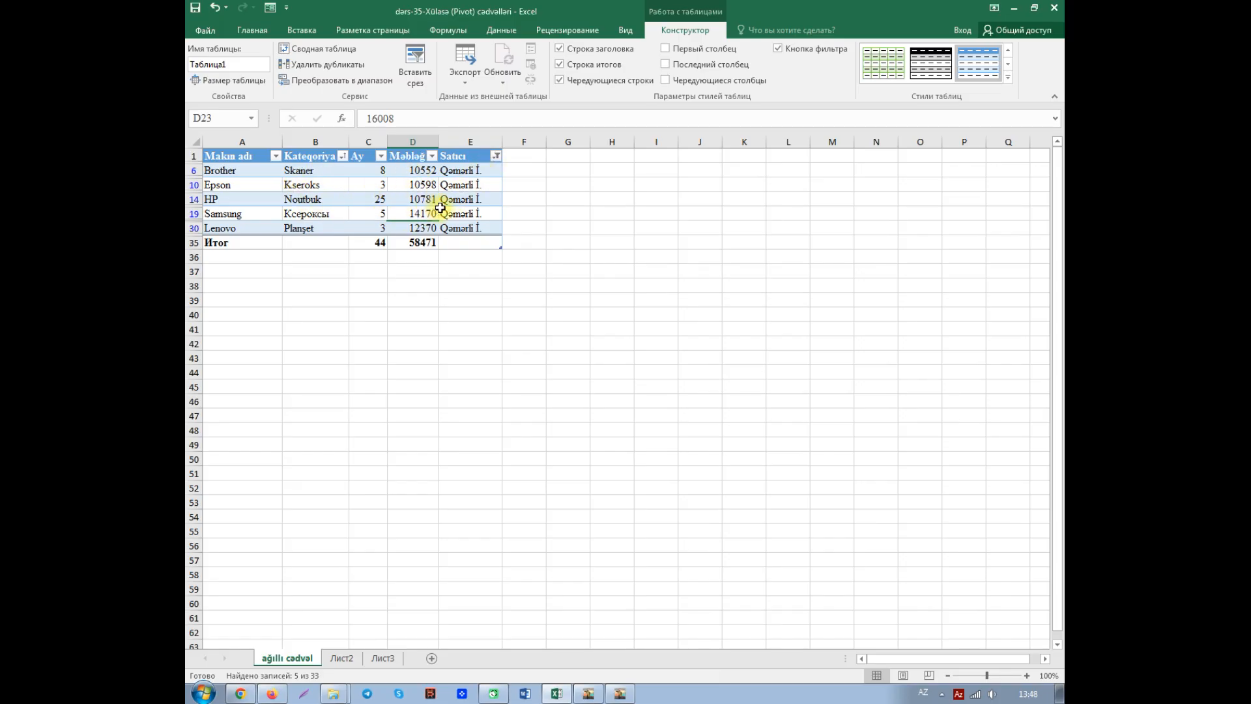
Clear the filter from the Satıcı column
left_click(496, 157)
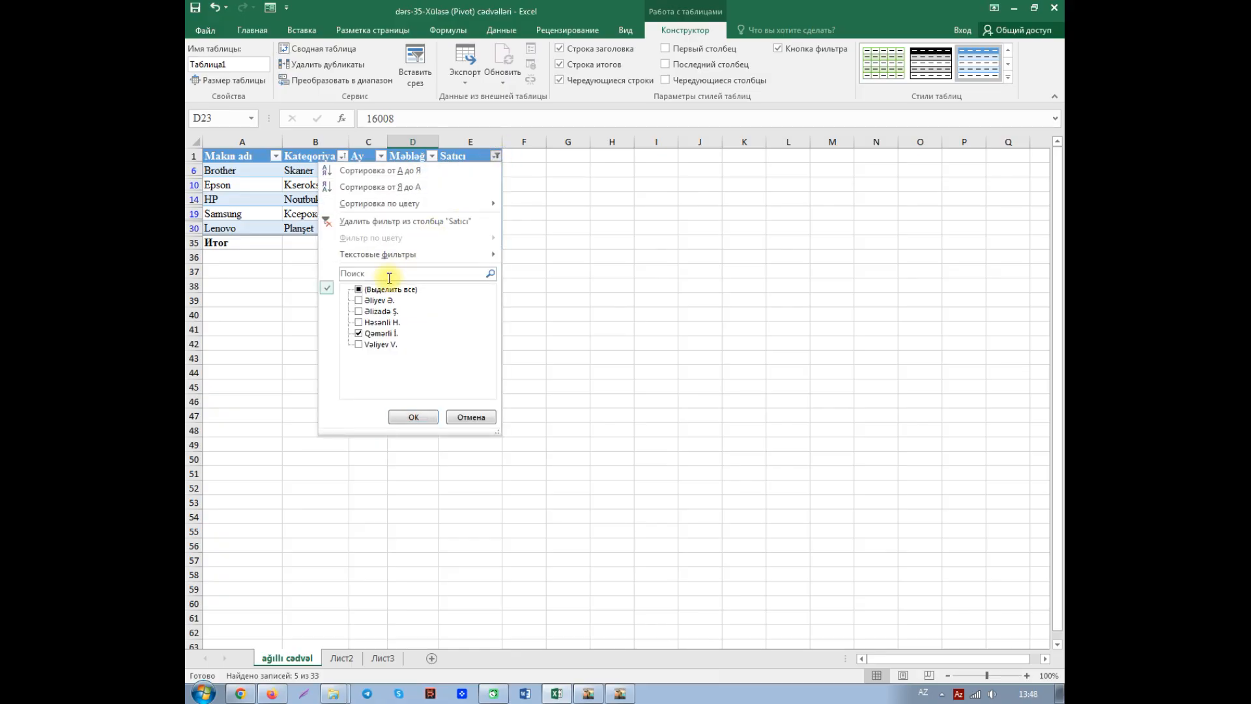
left_click(362, 222)
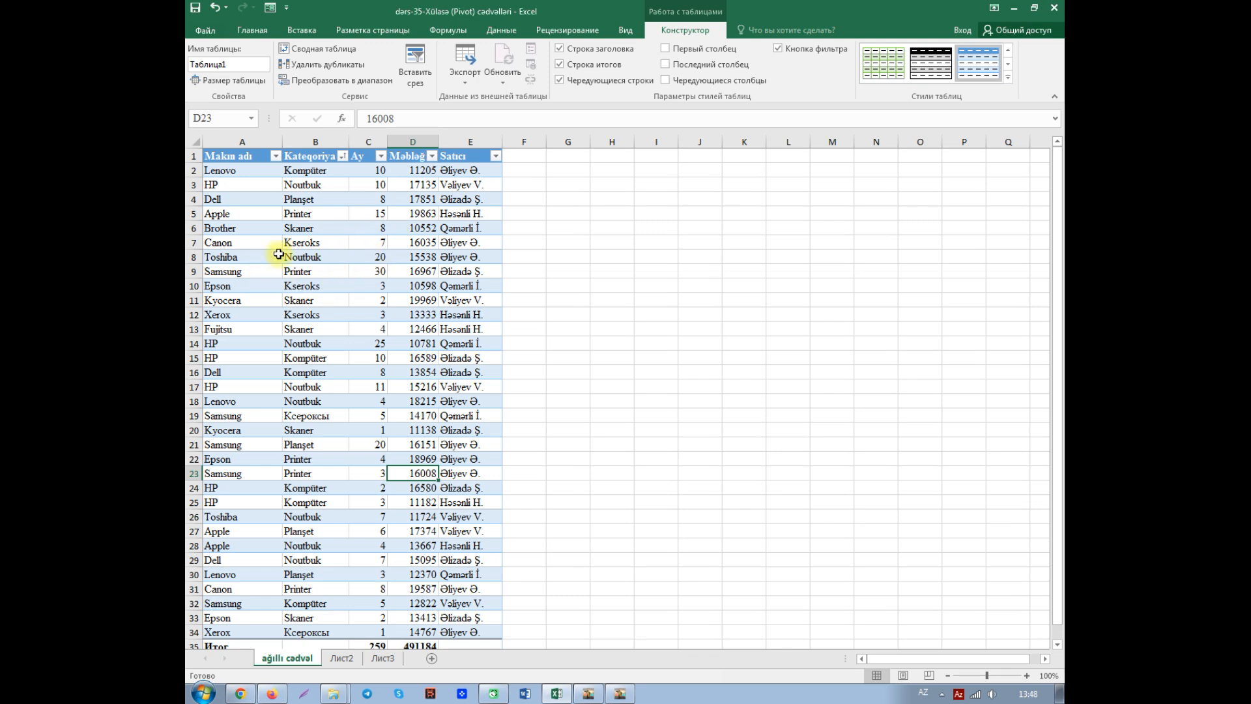
Filter the Makın adı column to show only the HP rows
left_click(277, 156)
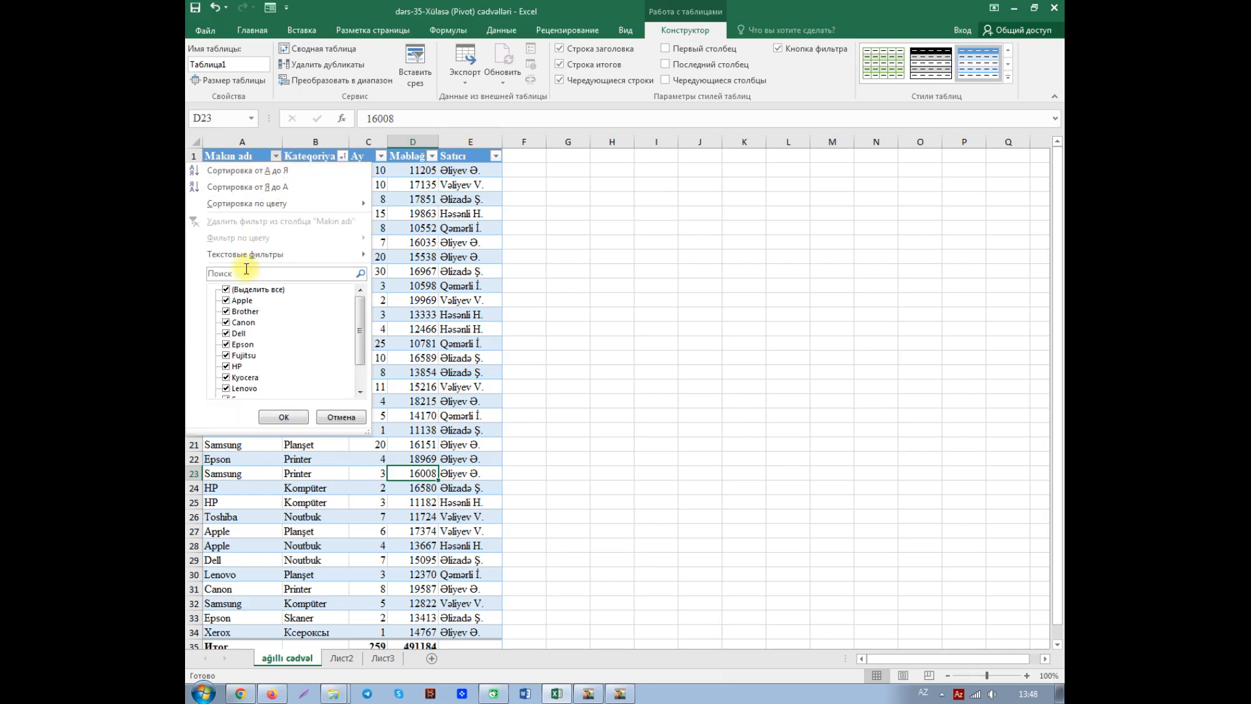
left_click(227, 290)
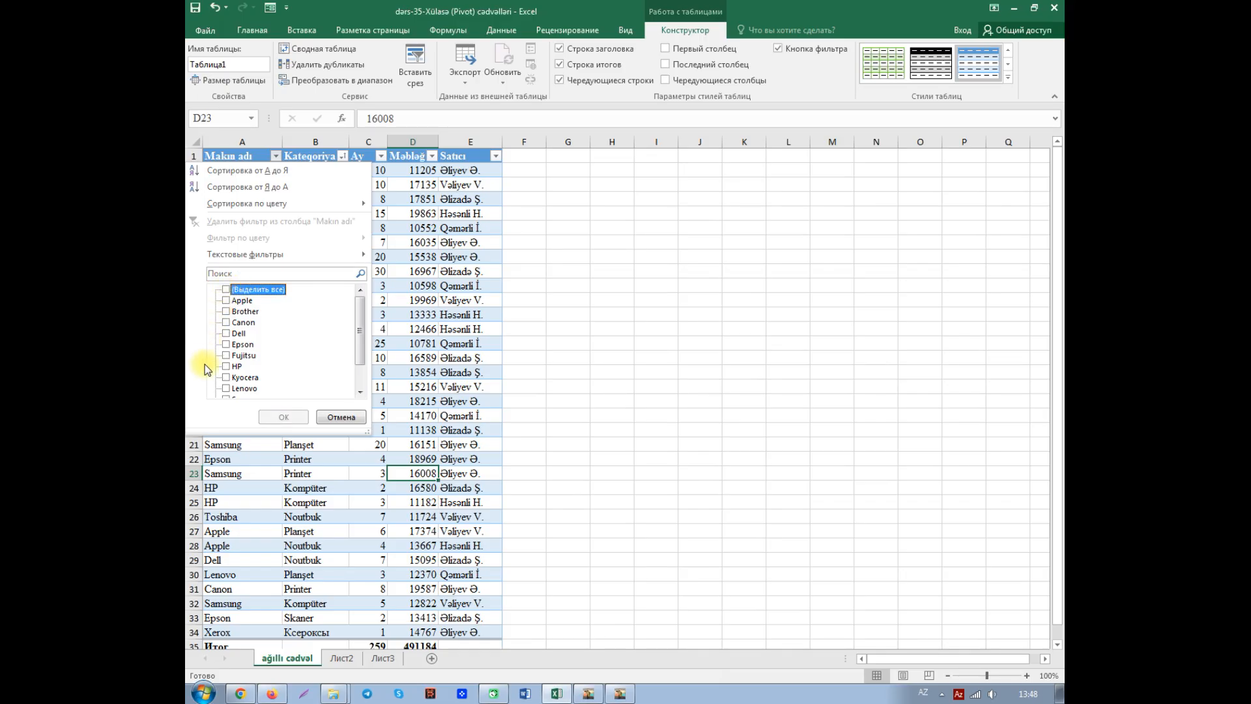
left_click(228, 368)
left_click(287, 416)
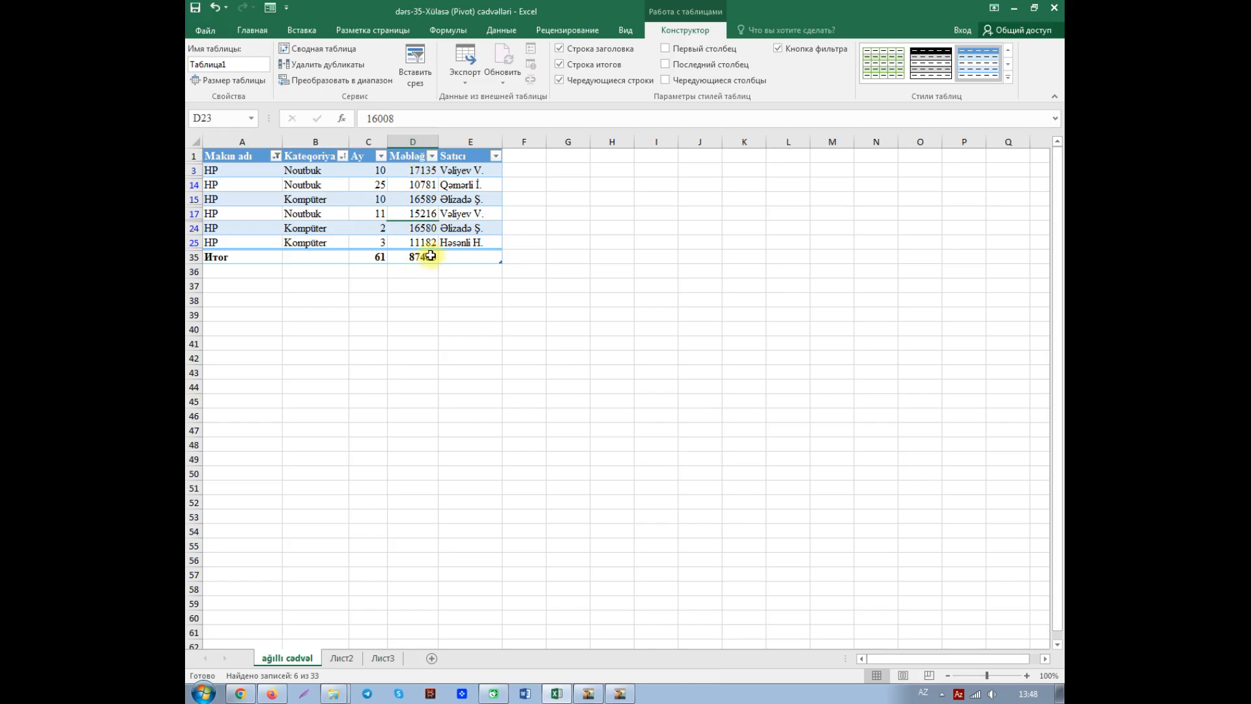
Clear the filter from the Makın adı column to bring back all brands
left_click(496, 157)
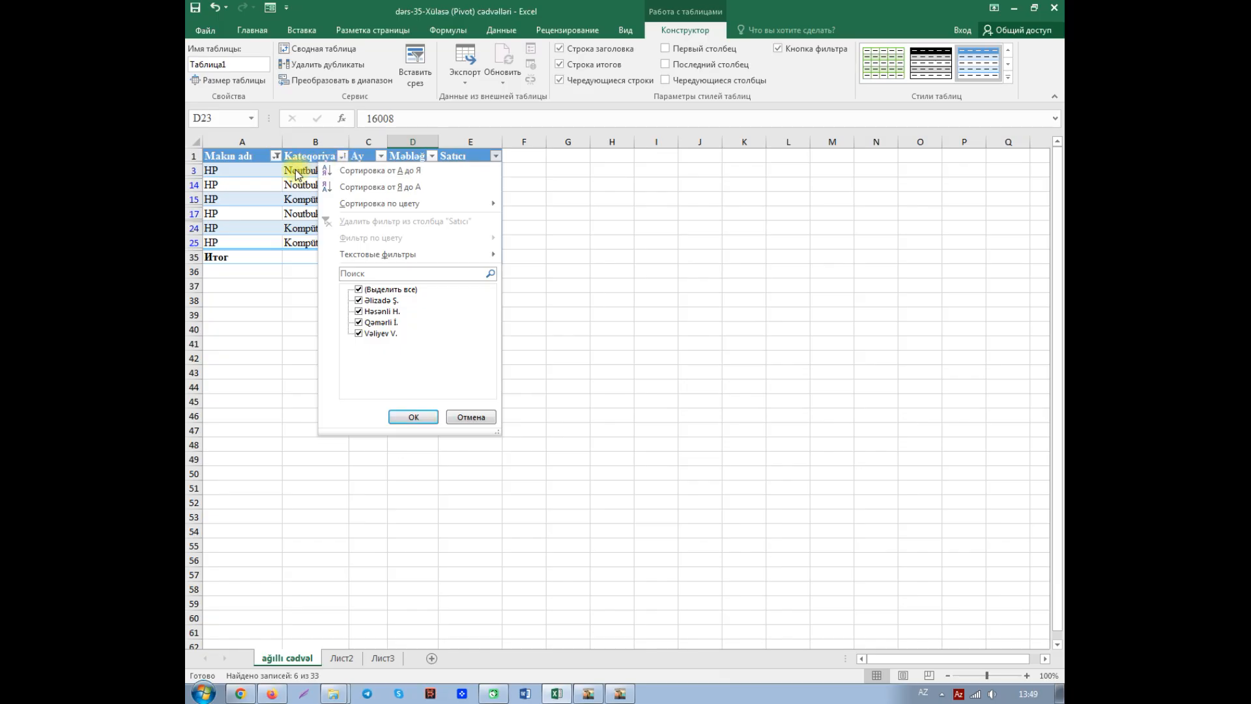
left_click(275, 156)
left_click(276, 156)
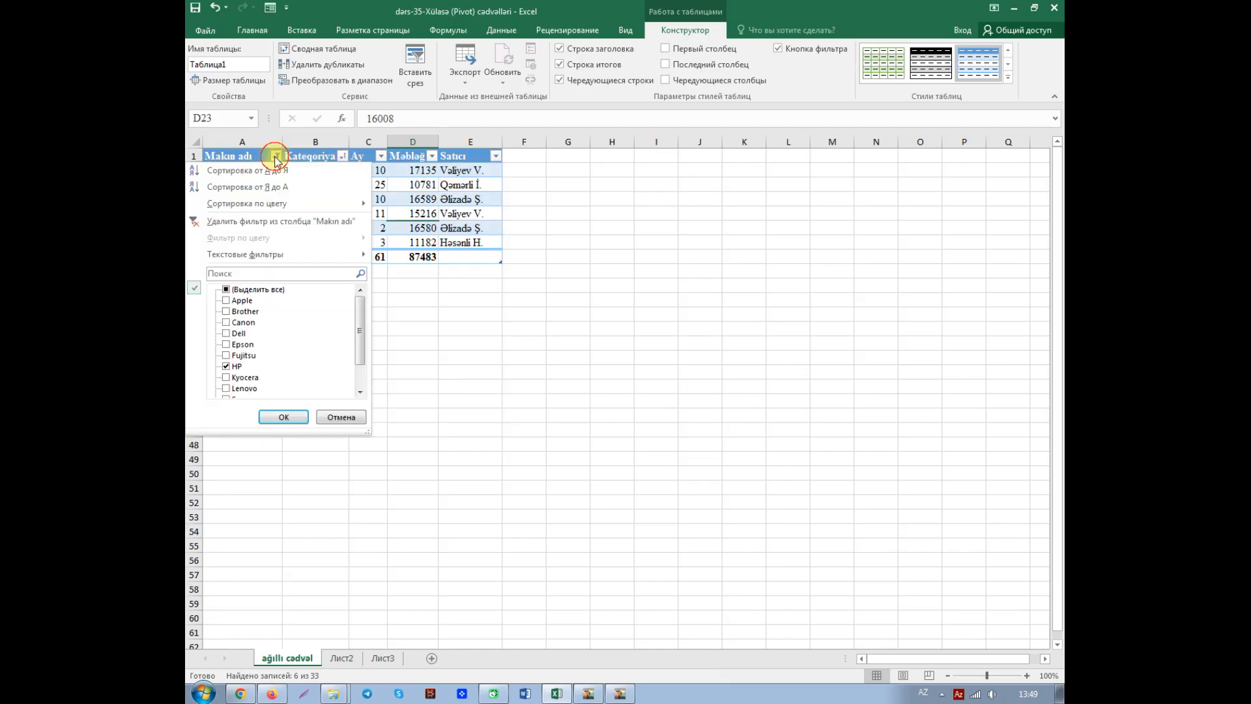
left_click(252, 223)
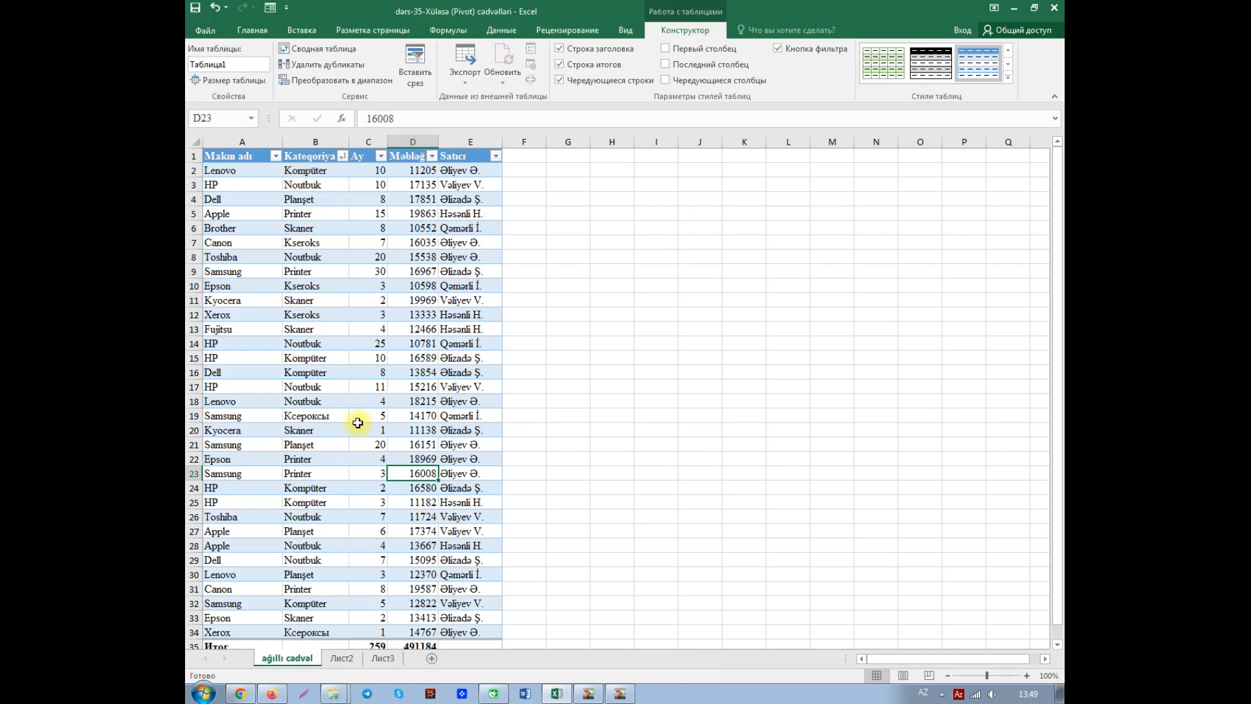
left_click(316, 343)
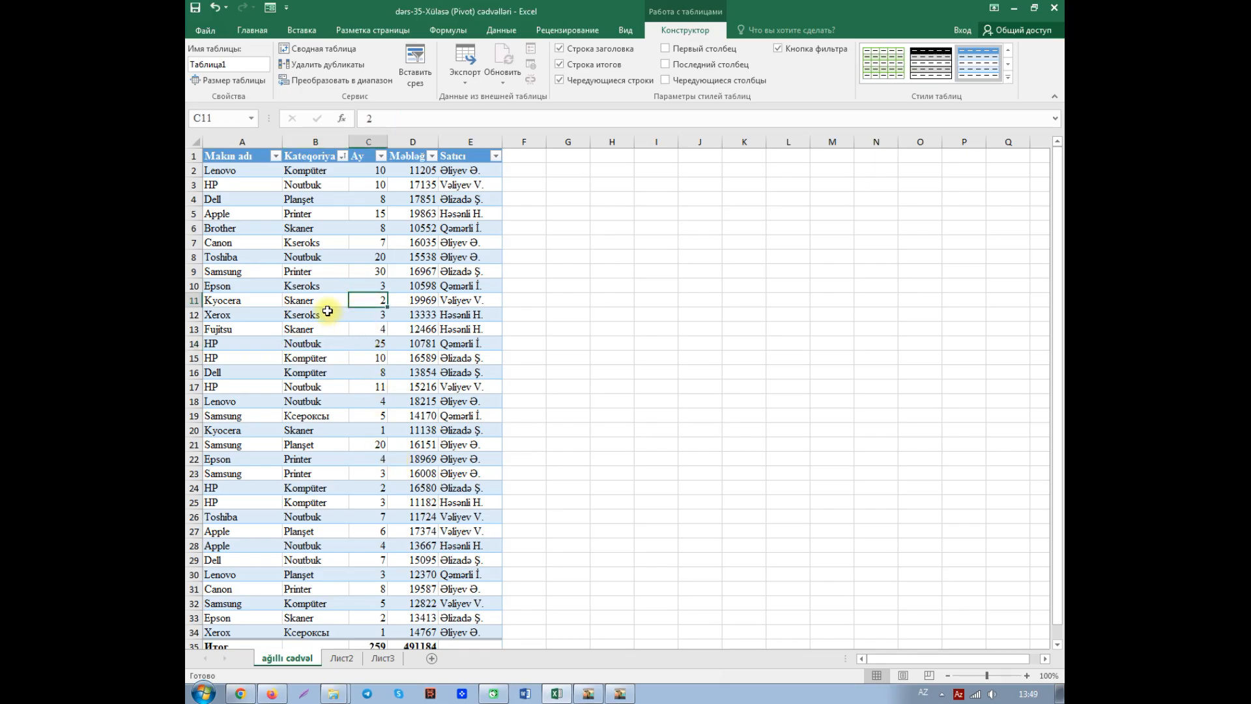
left_click(332, 314)
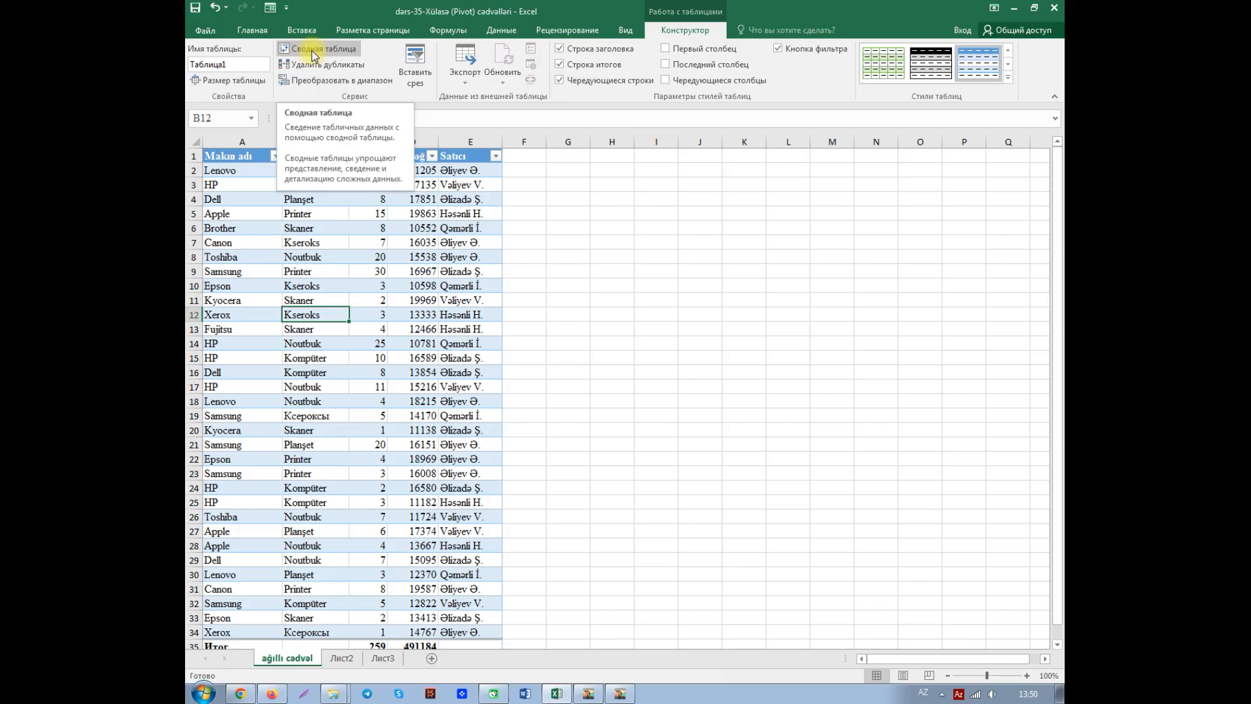
left_click(664, 285)
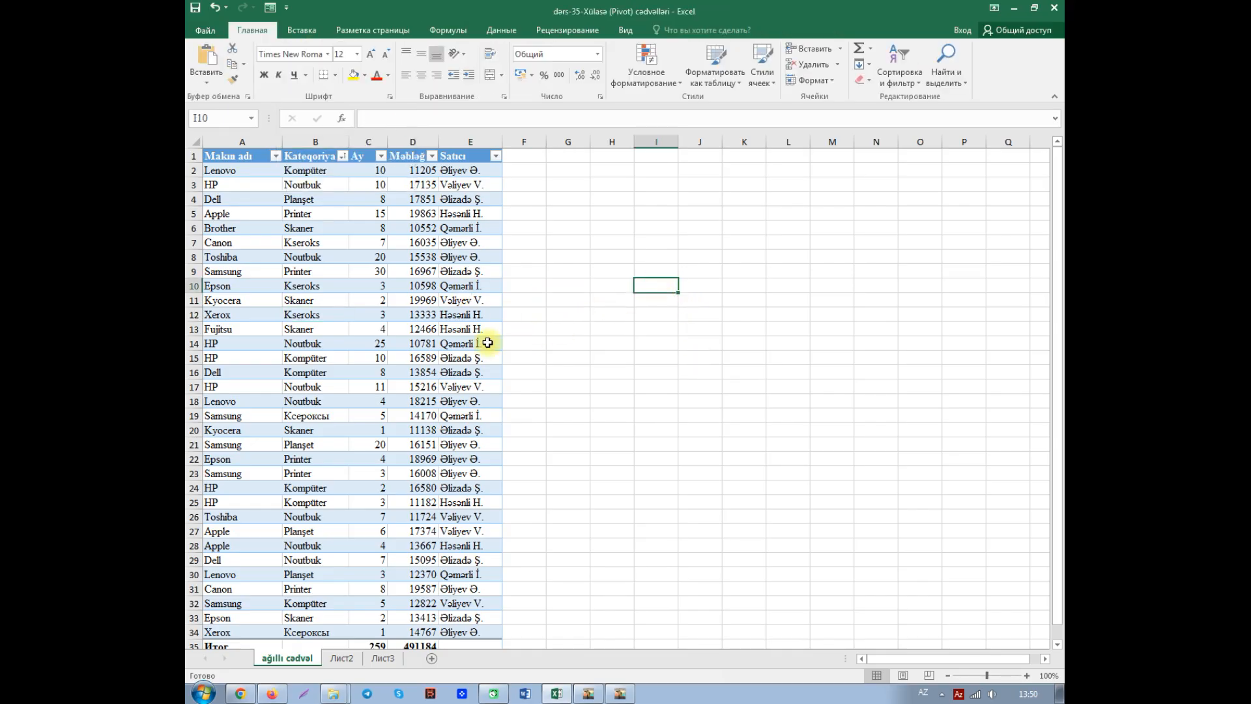
left_click(417, 314)
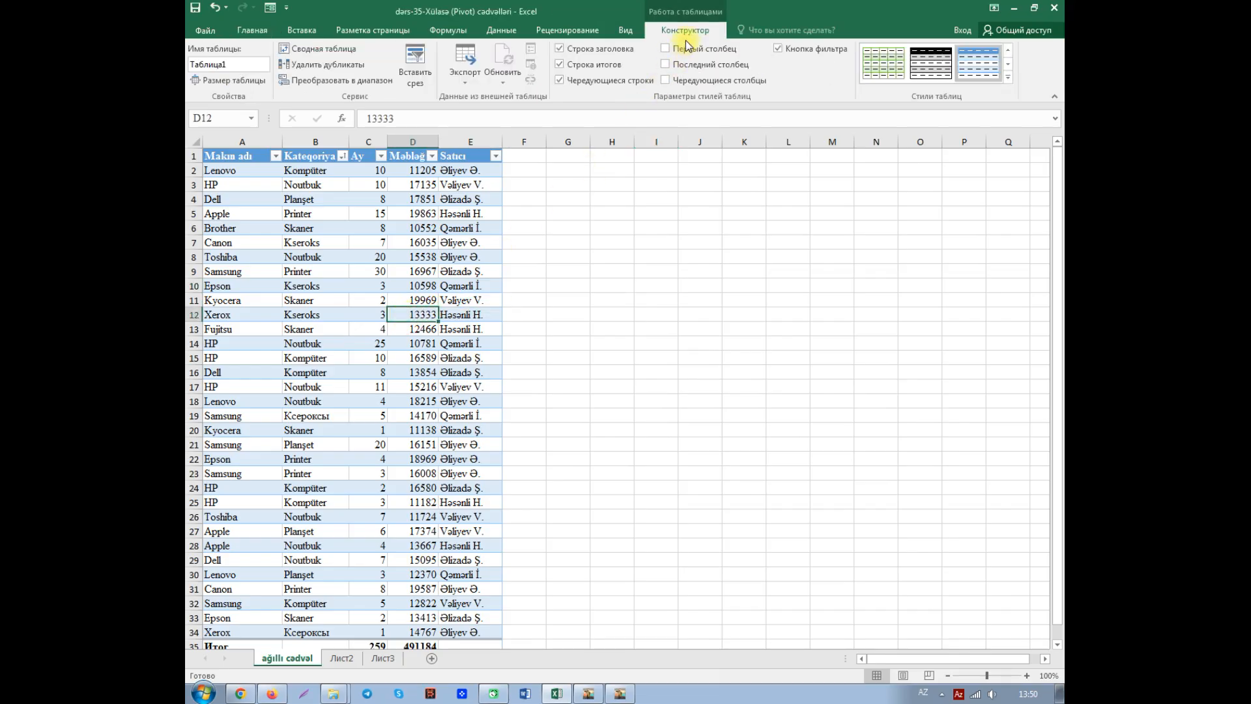
left_click(298, 30)
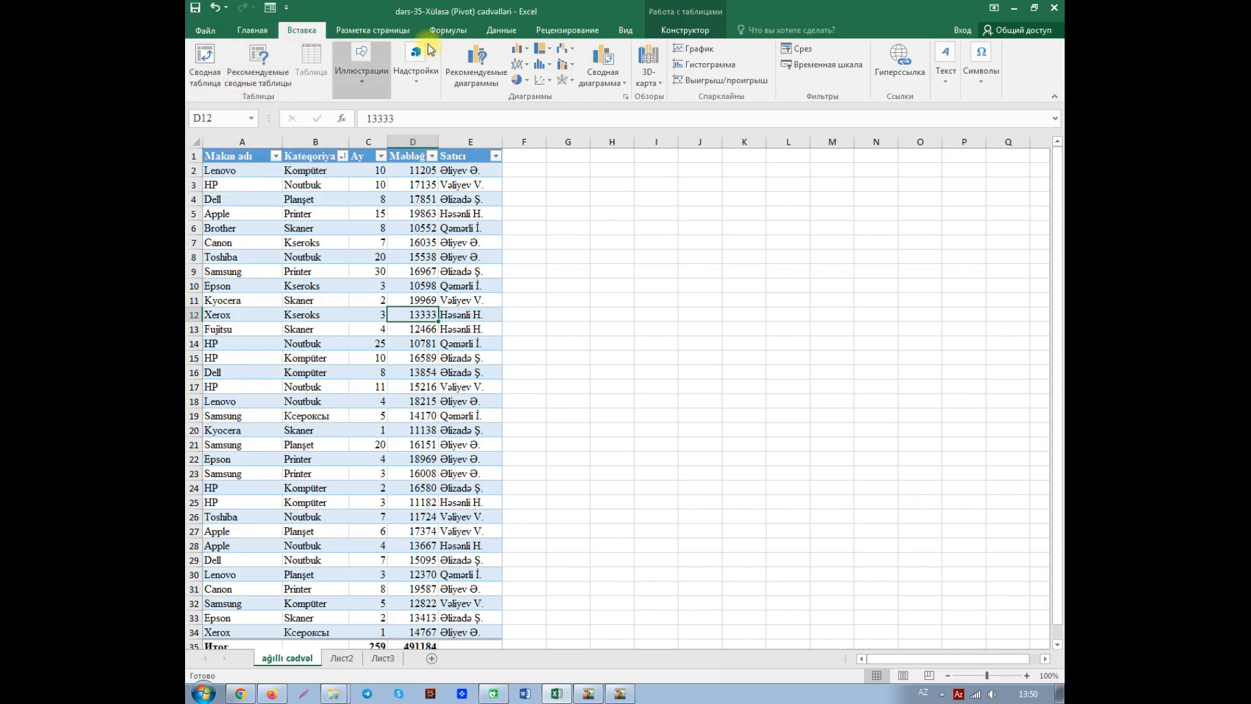
left_click(685, 30)
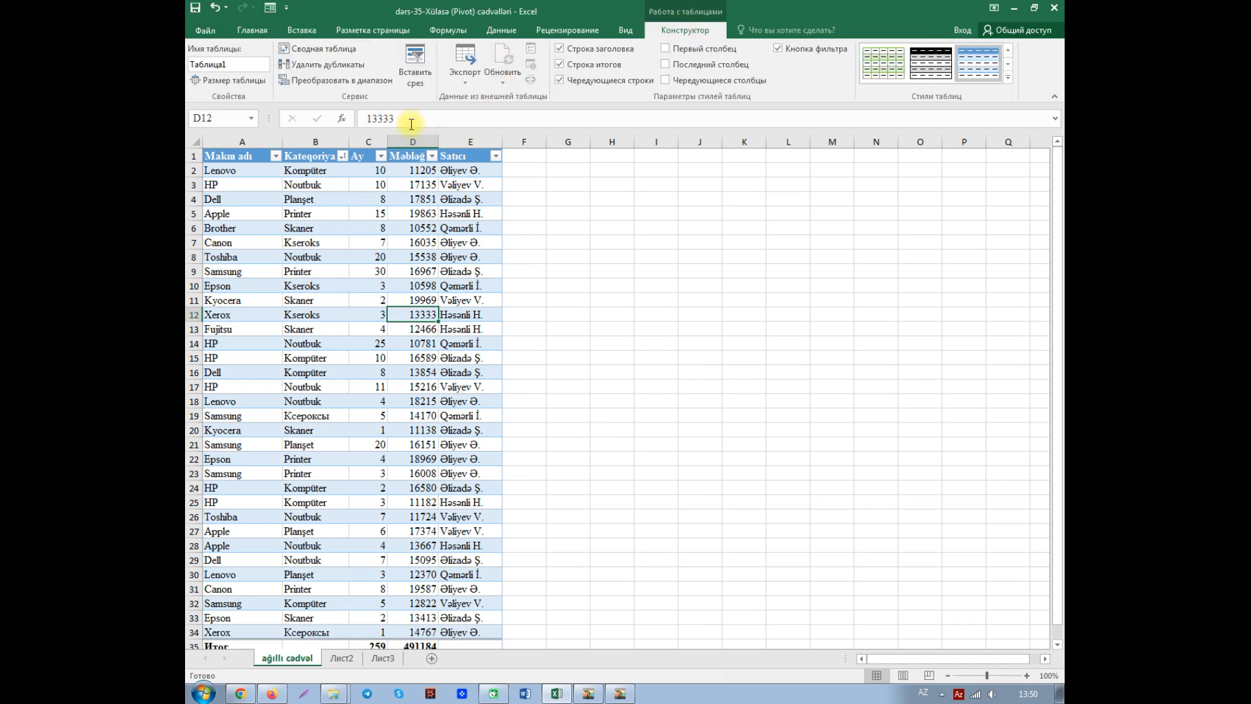
left_click(315, 49)
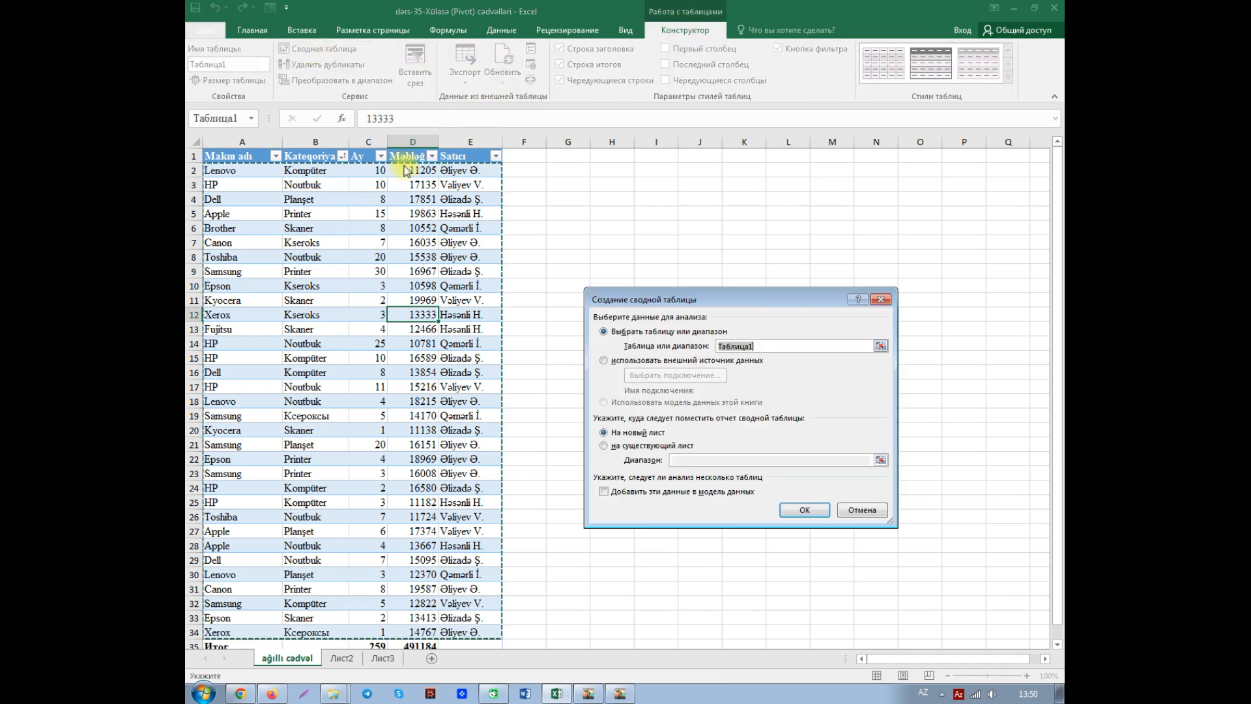
left_click(884, 300)
left_click(302, 30)
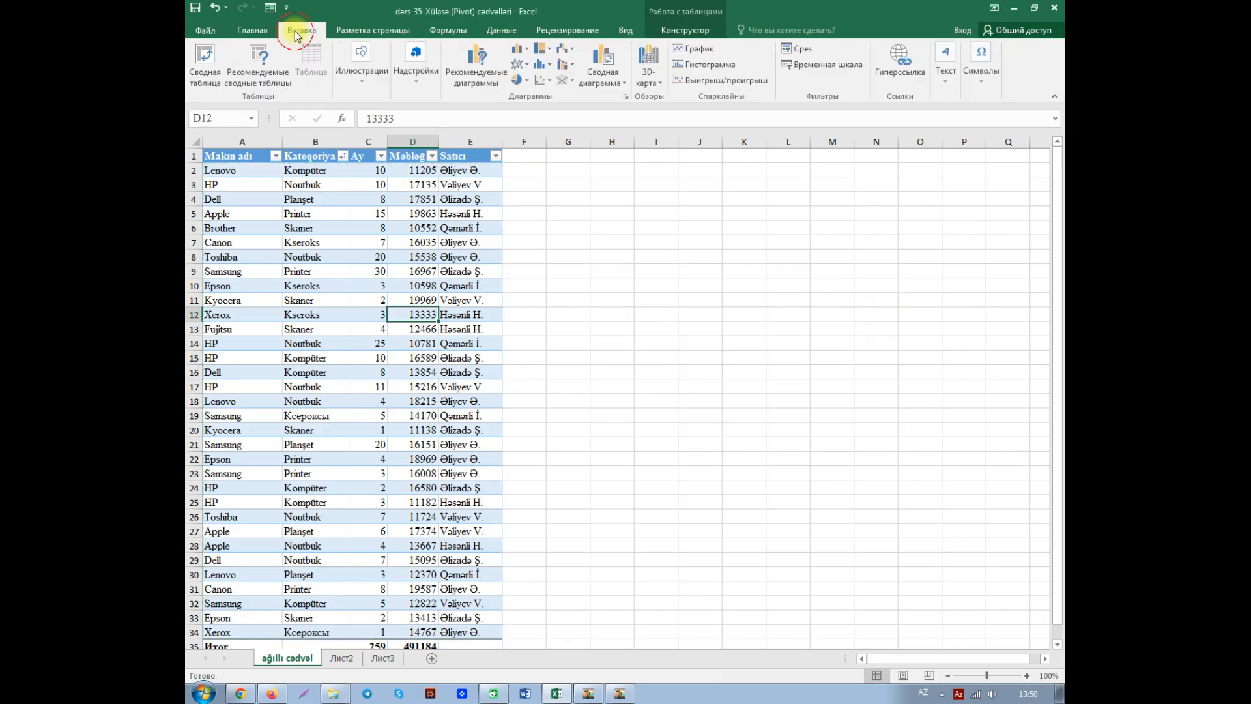
left_click(204, 72)
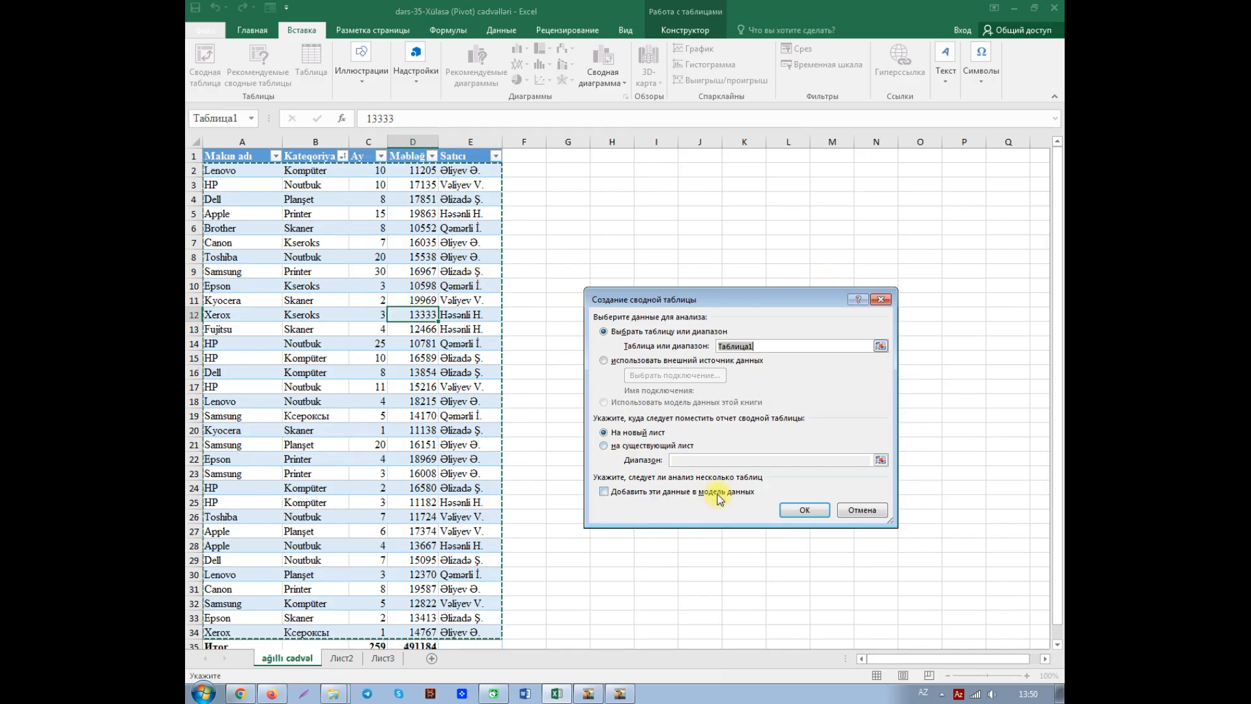
left_click(881, 299)
Rename the sales table as Satış
left_click(331, 251)
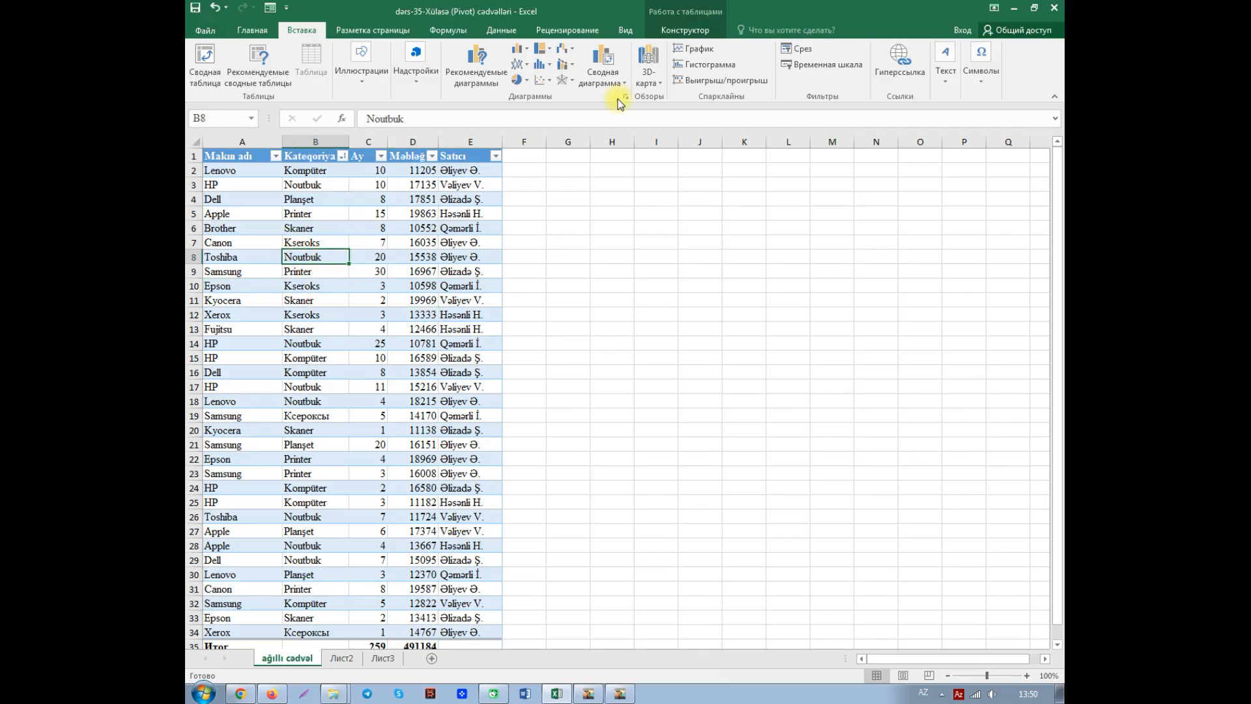
left_click(683, 32)
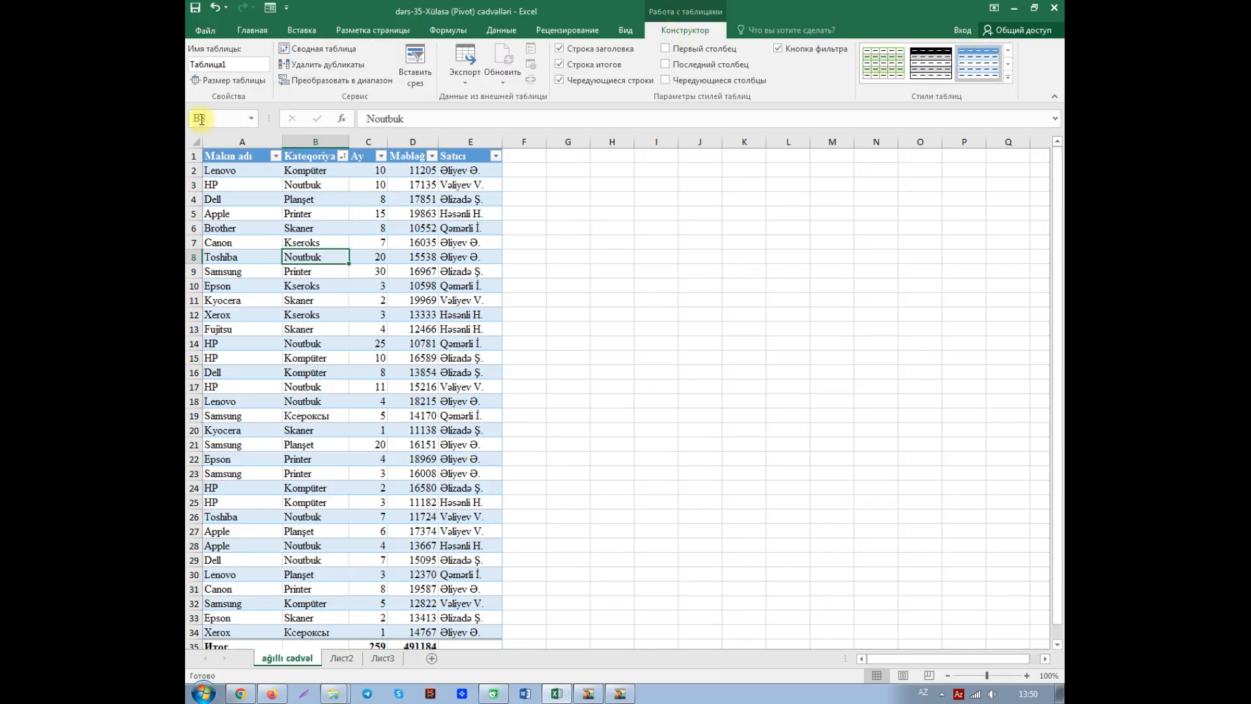
left_click(245, 63)
left_click_drag(238, 64, 187, 67)
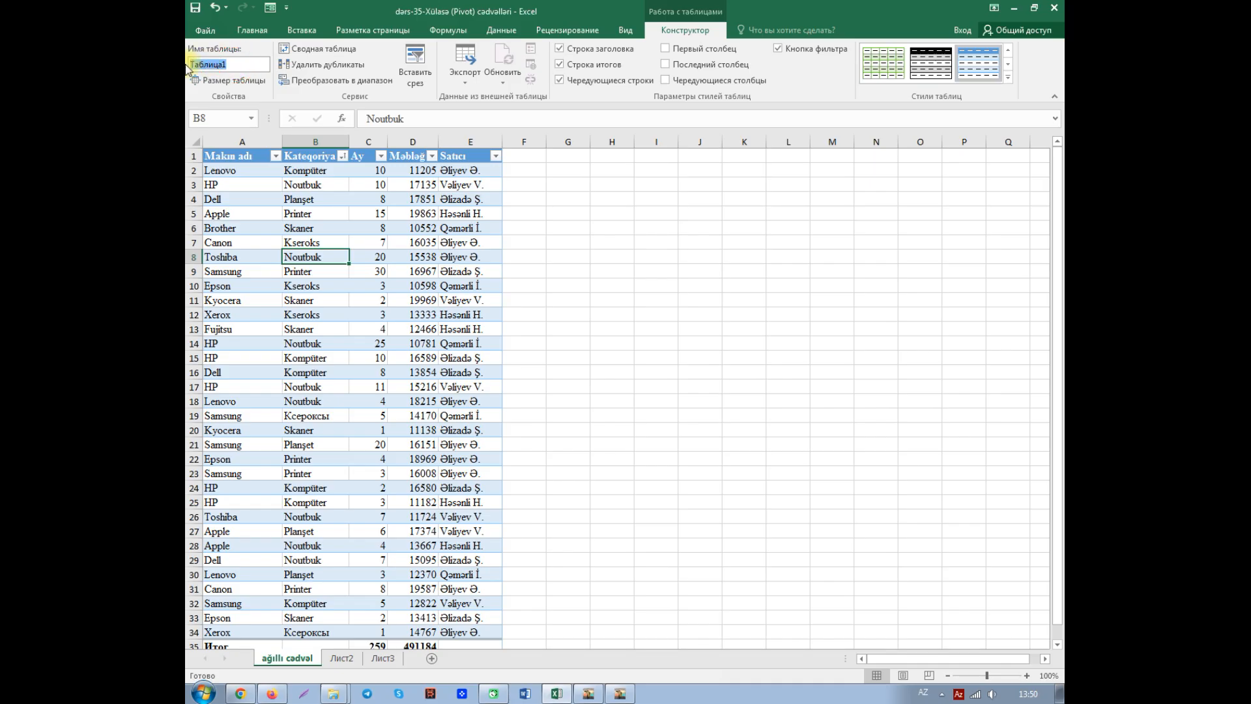
type("Satış")
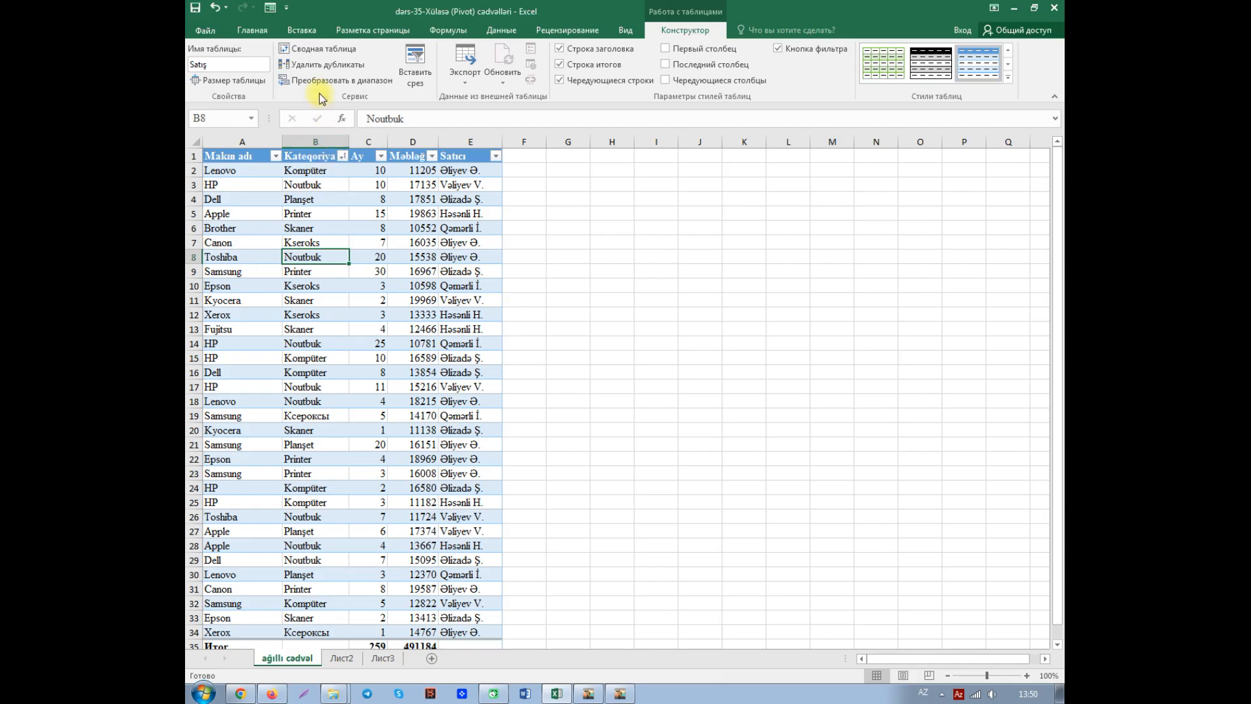
Create a pivot table from the Satış table on a new worksheet (На новый лист)
left_click(319, 50)
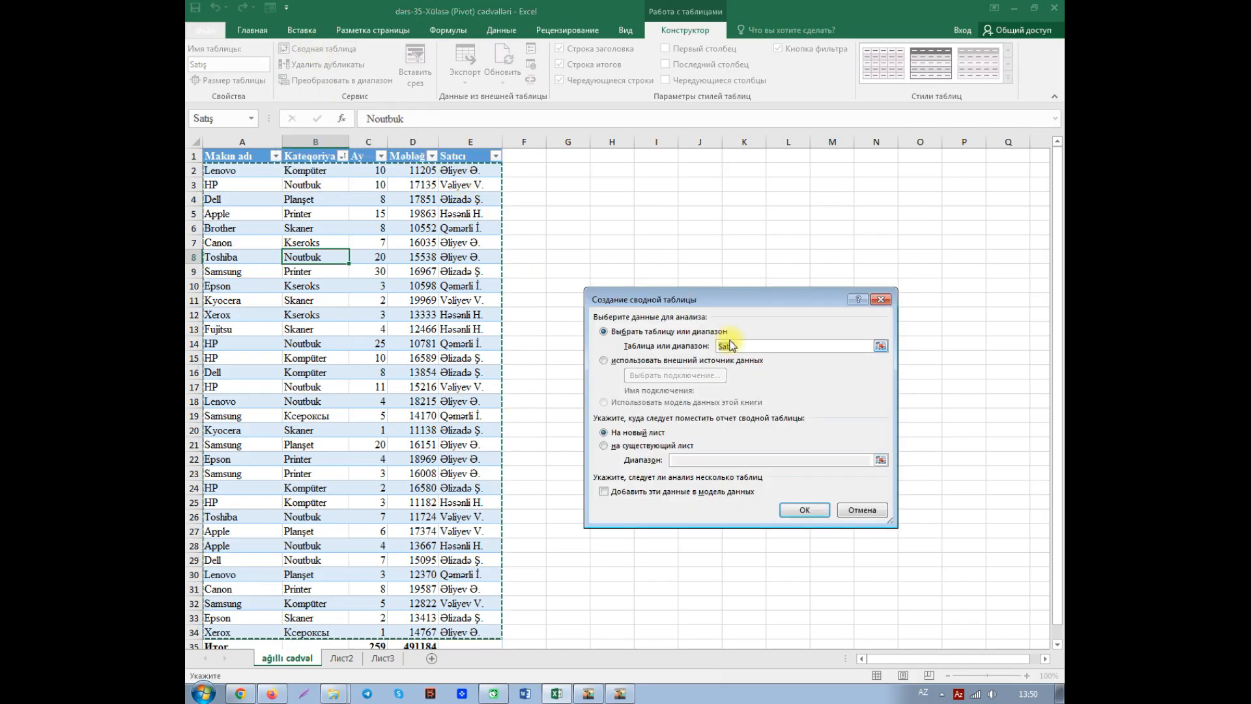
left_click_drag(710, 299, 753, 300)
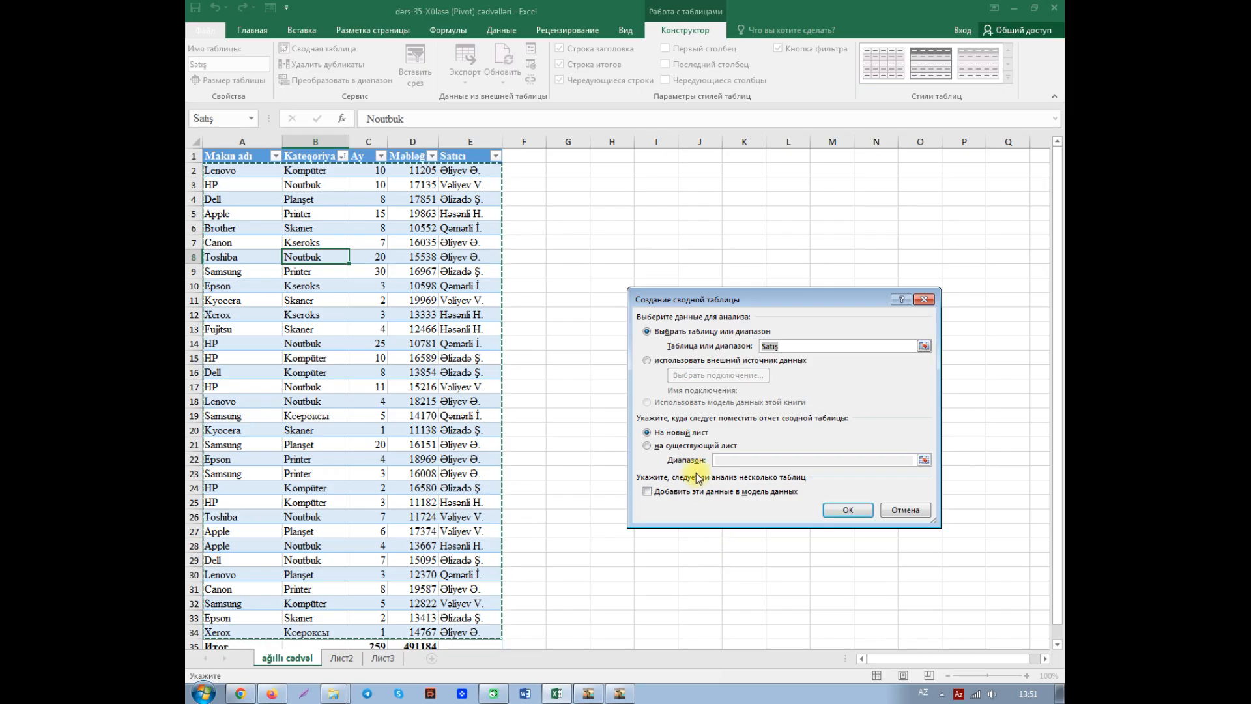
left_click(648, 447)
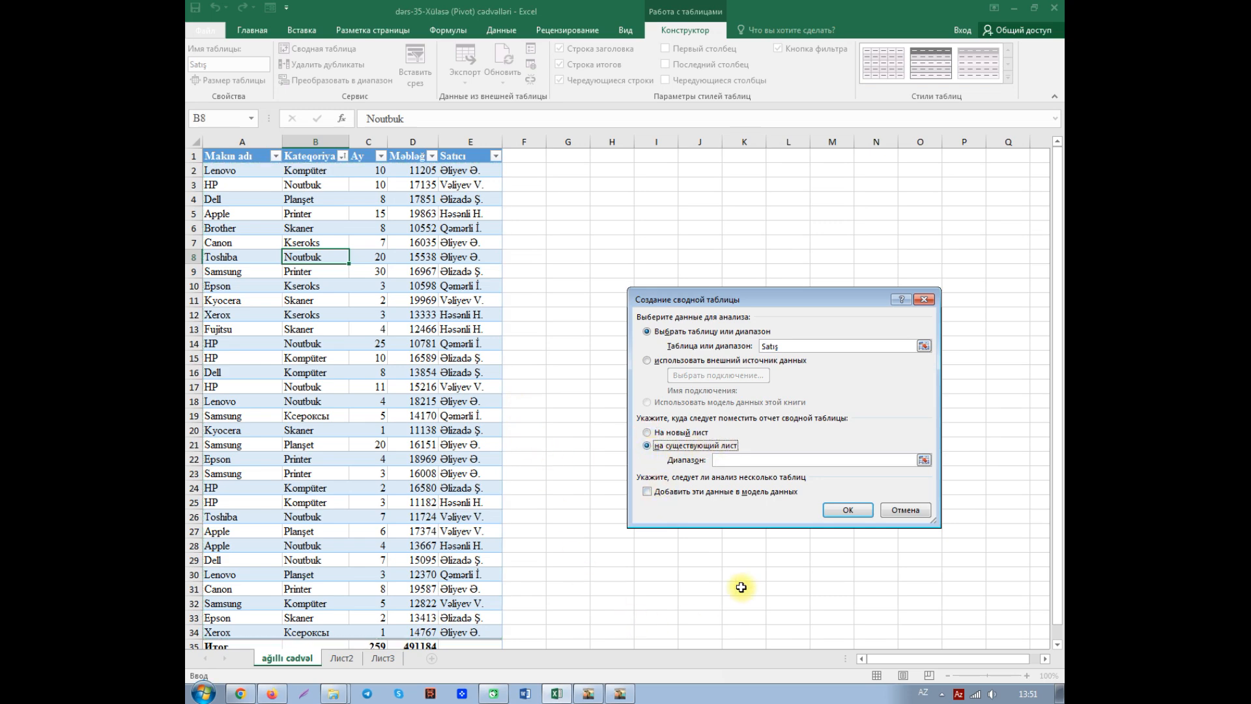
left_click(648, 433)
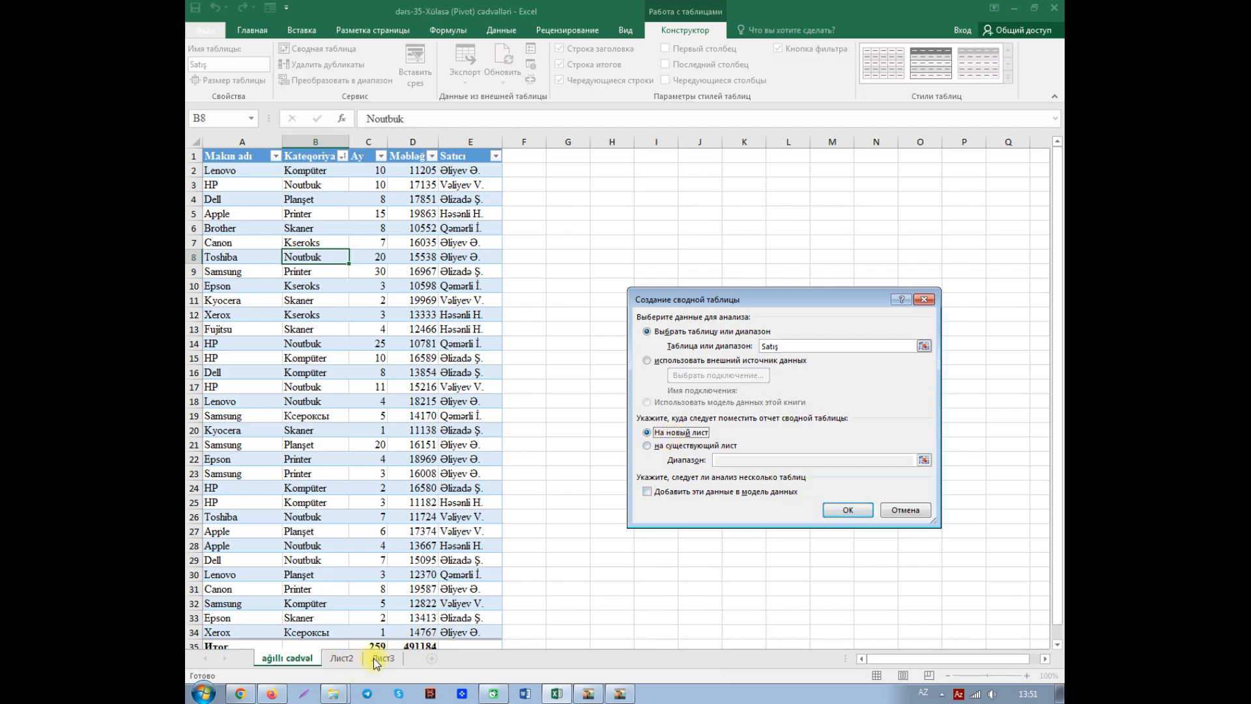
left_click(844, 514)
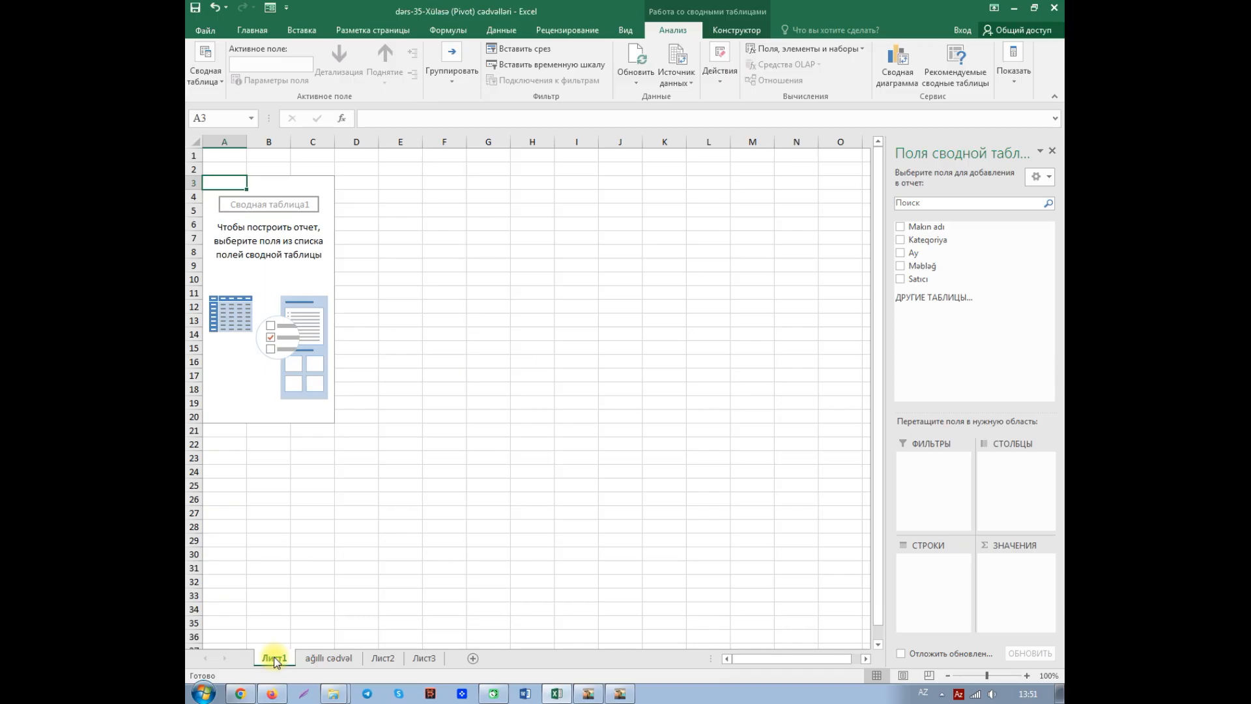
Rename the new worksheet holding the empty pivot table as pivot
right_click(275, 660)
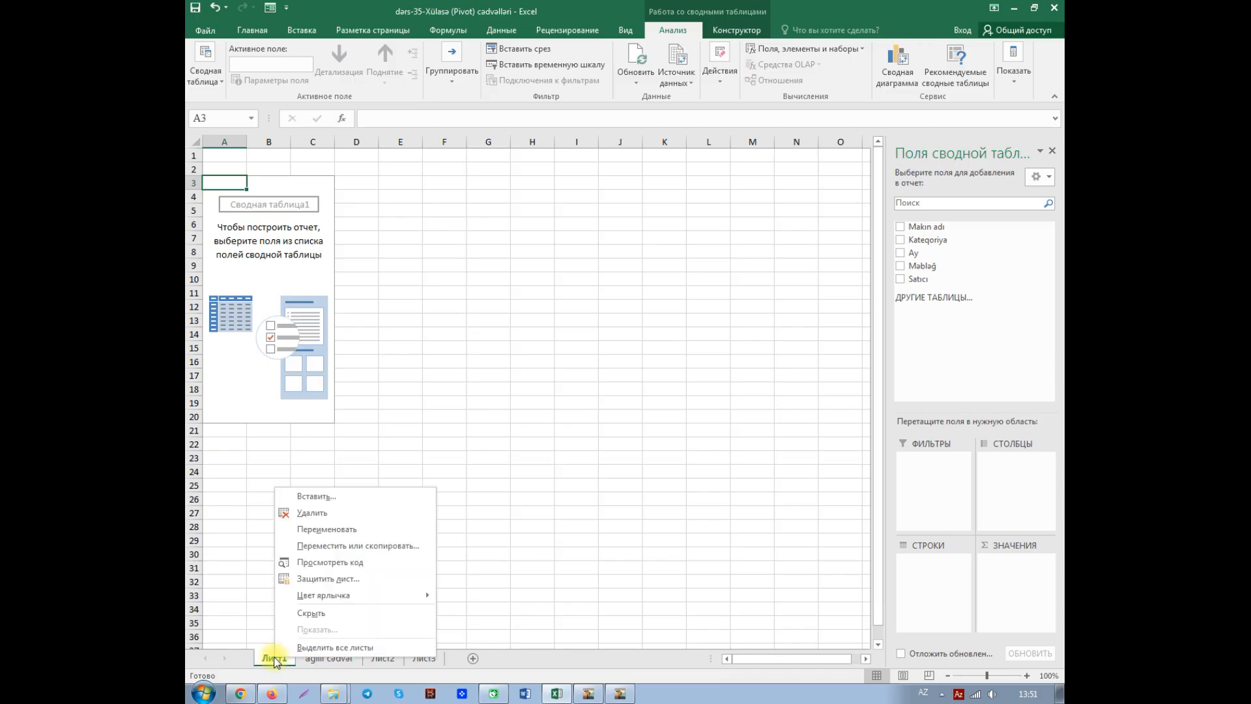
left_click(322, 531)
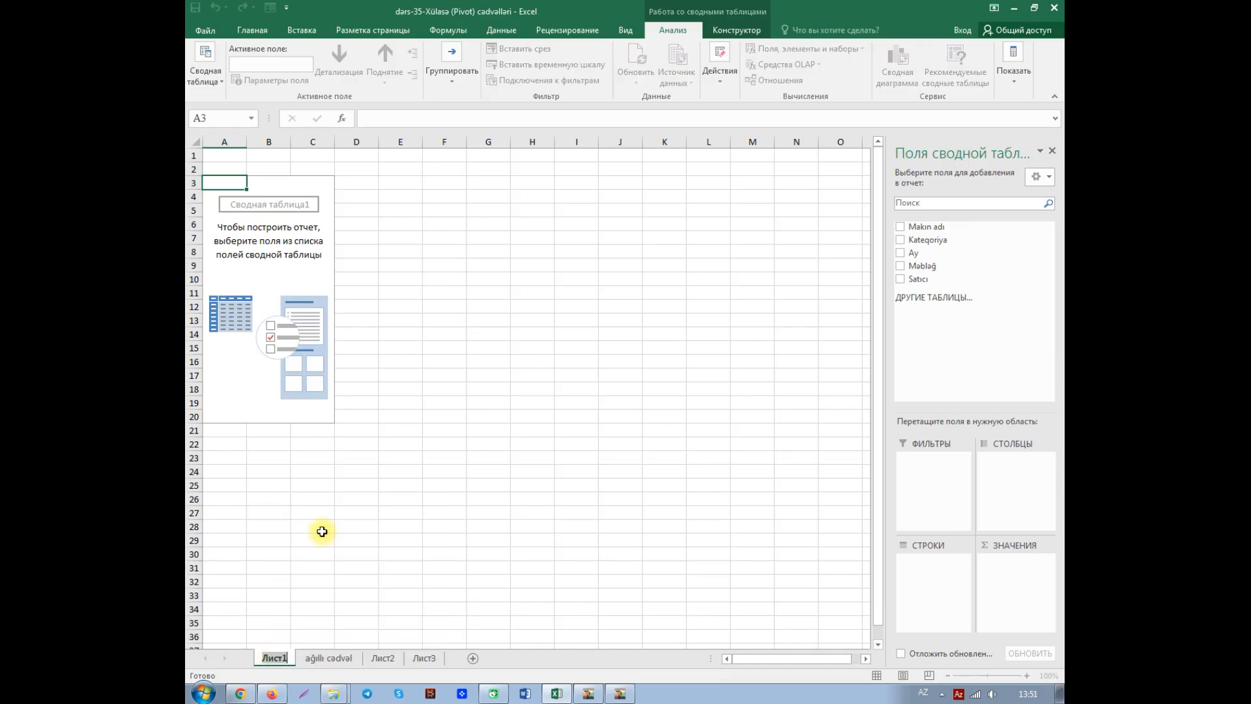
type("piv")
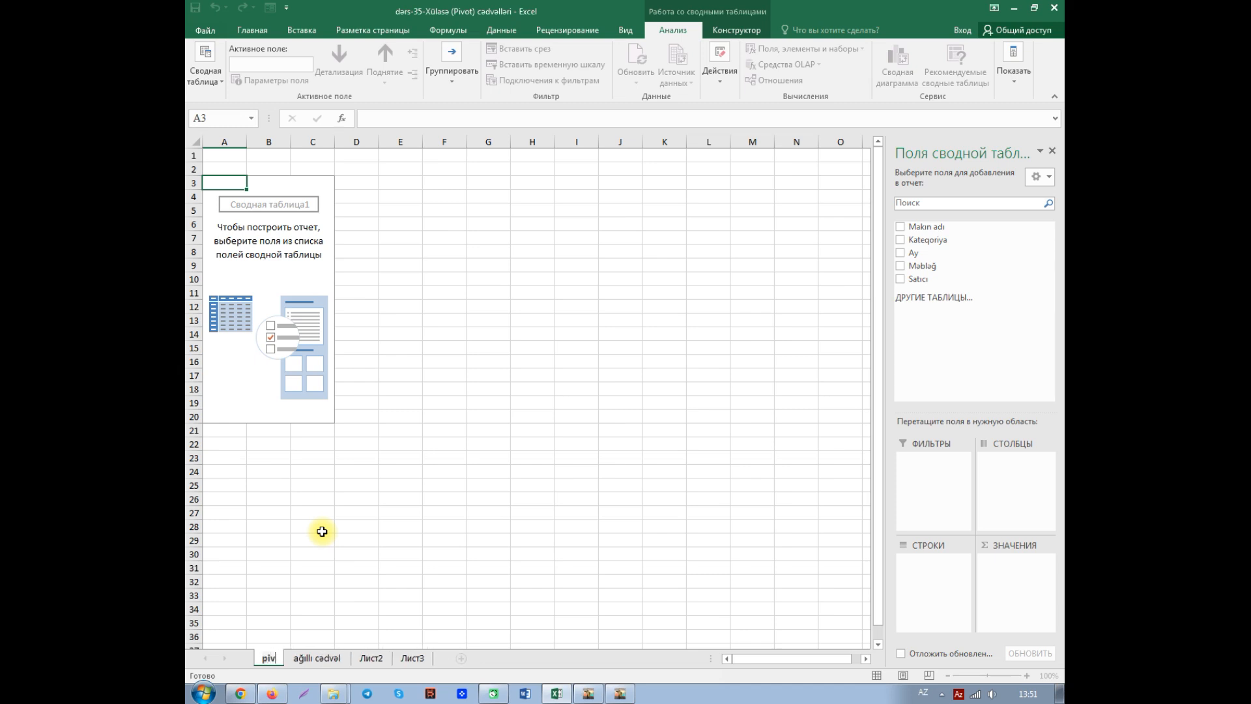
type("o")
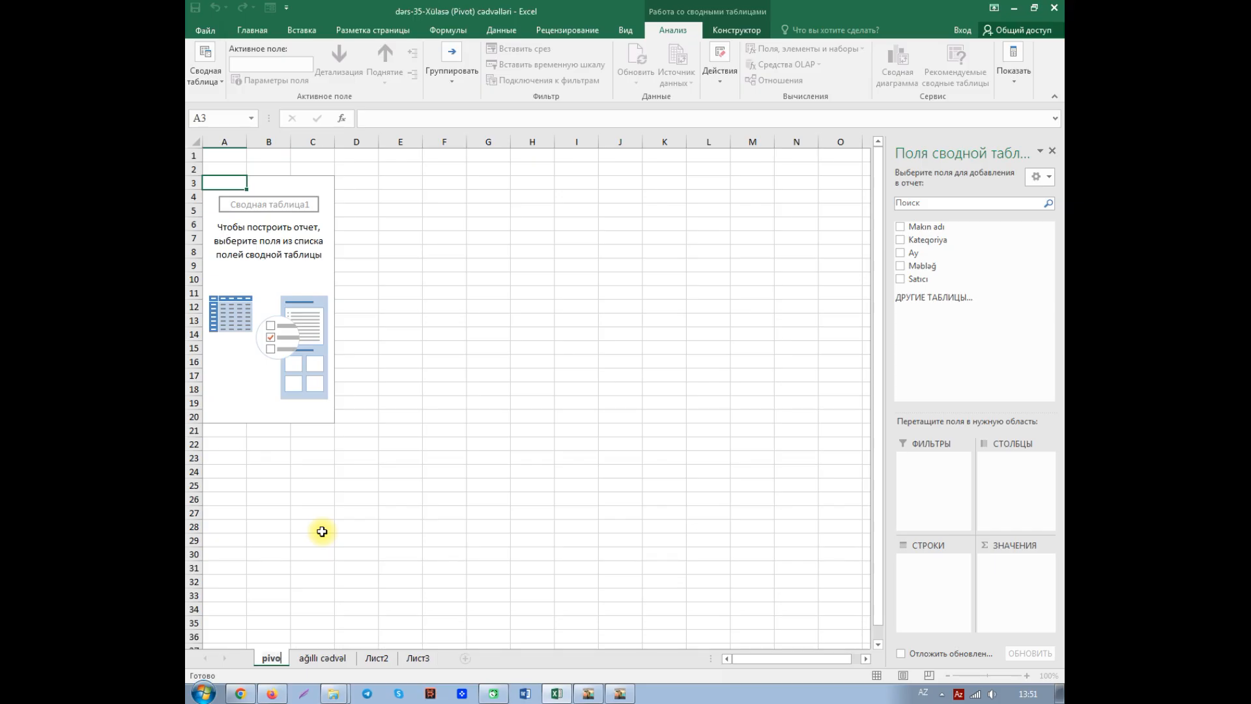
type("t")
key("Return")
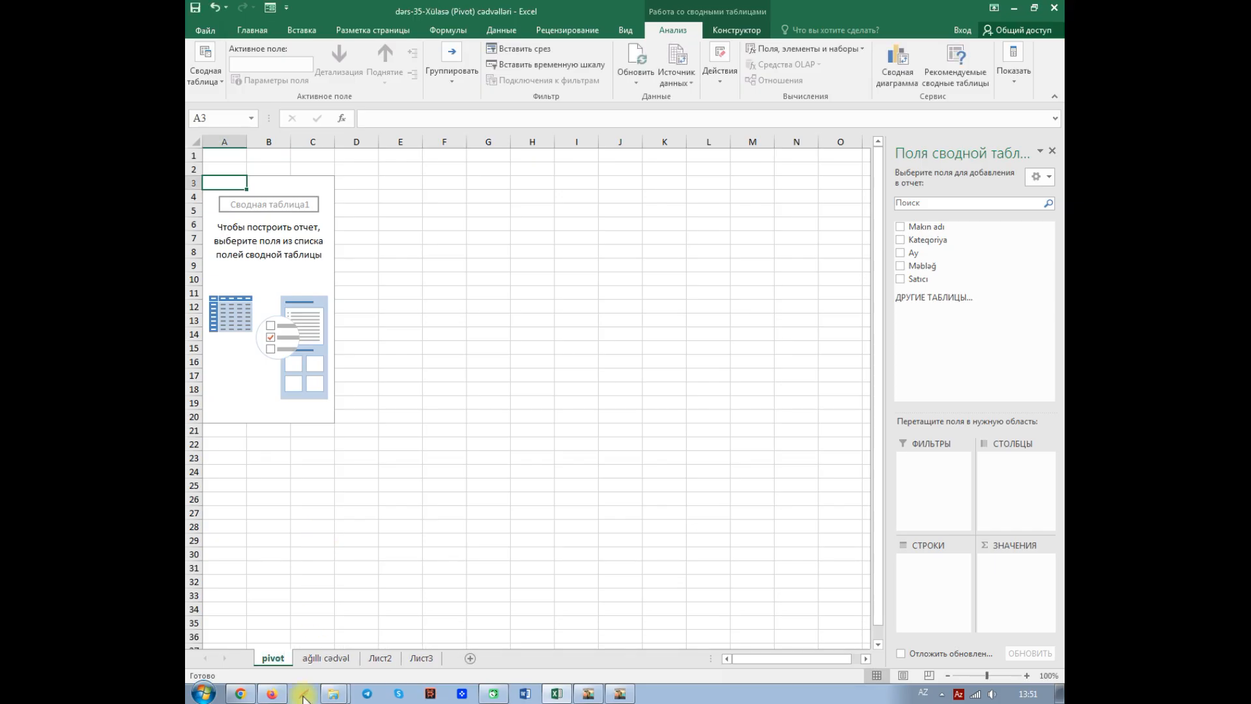
Move the ağıllı cədvəl sheet in front of the pivot sheet and compare the contents of both sheets
left_click(318, 660)
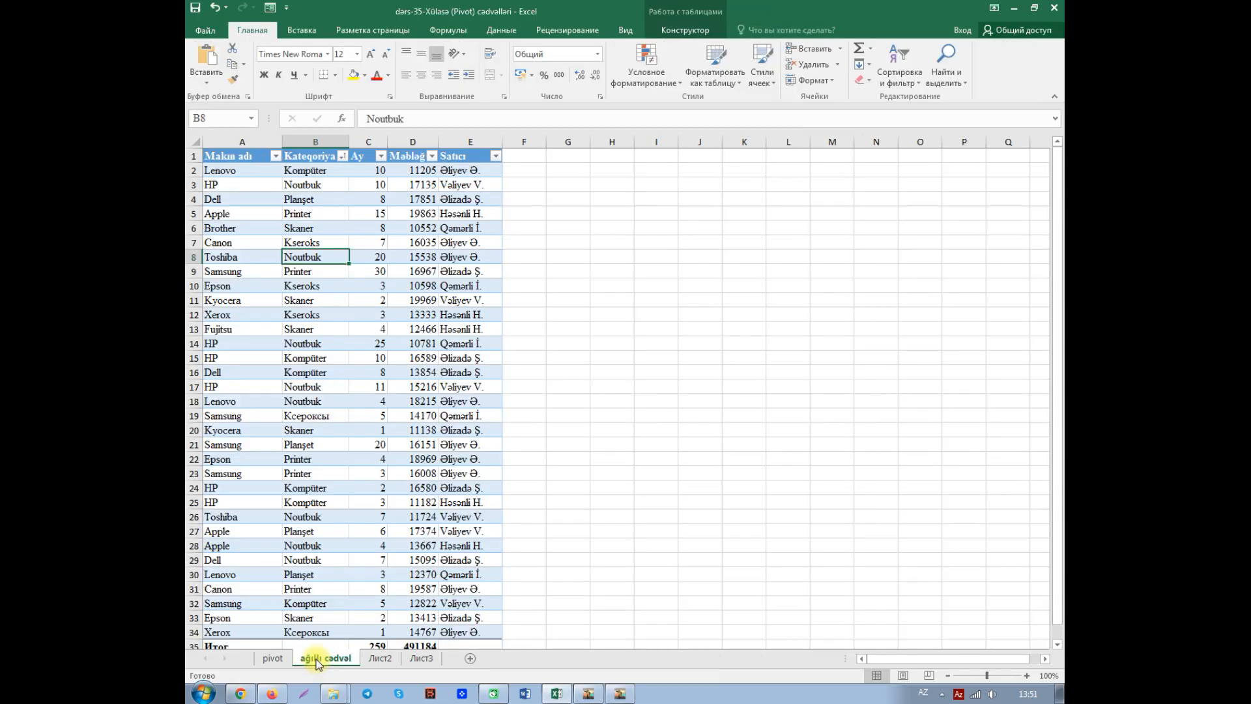
left_click_drag(263, 660, 264, 663)
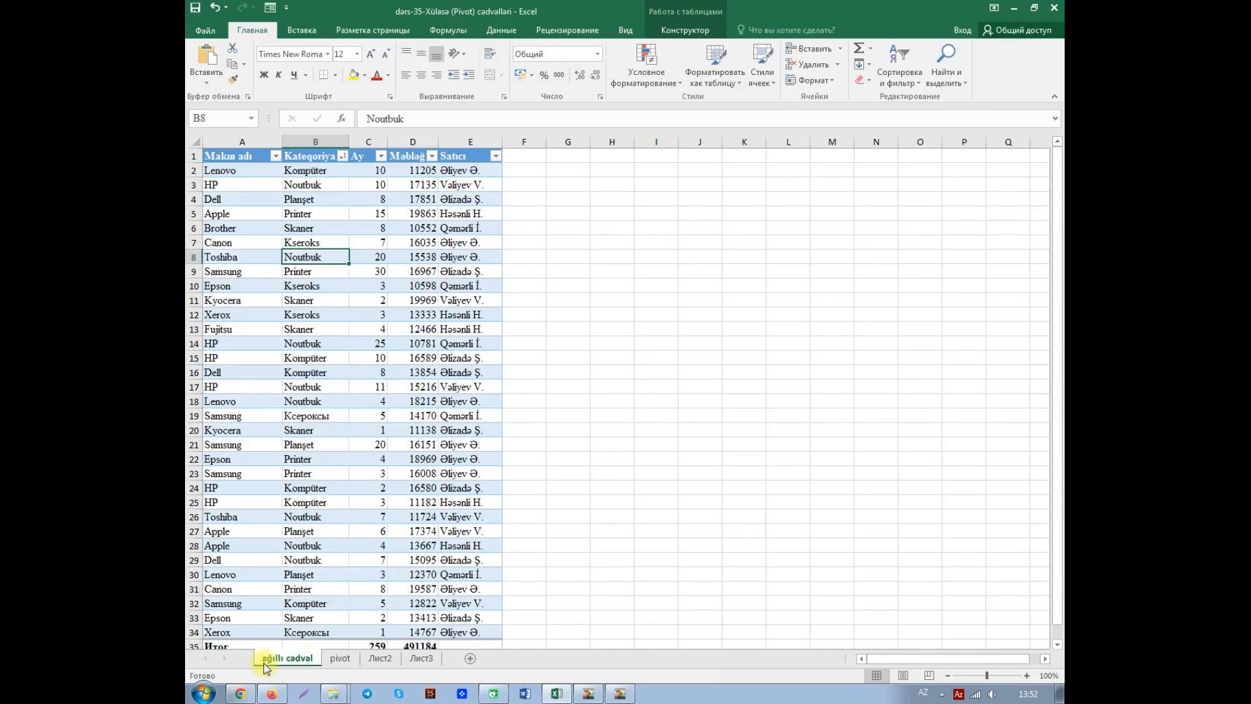
left_click(339, 659)
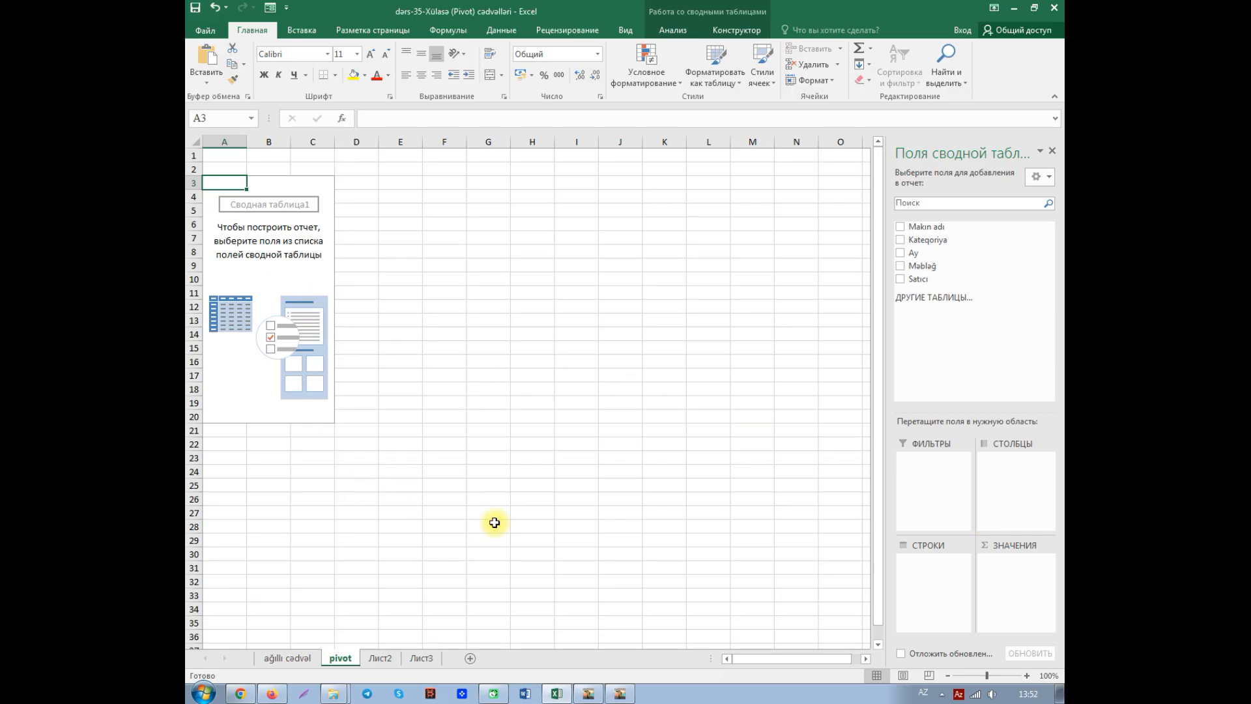
left_click(295, 659)
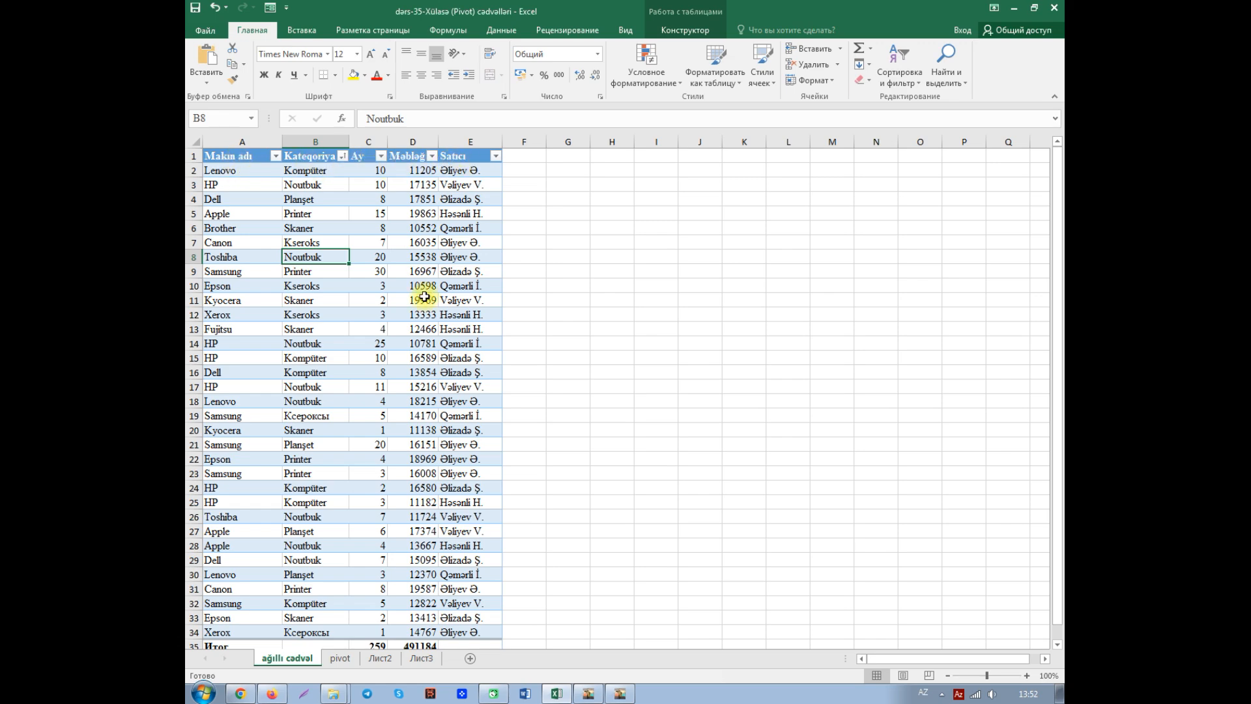
left_click(340, 659)
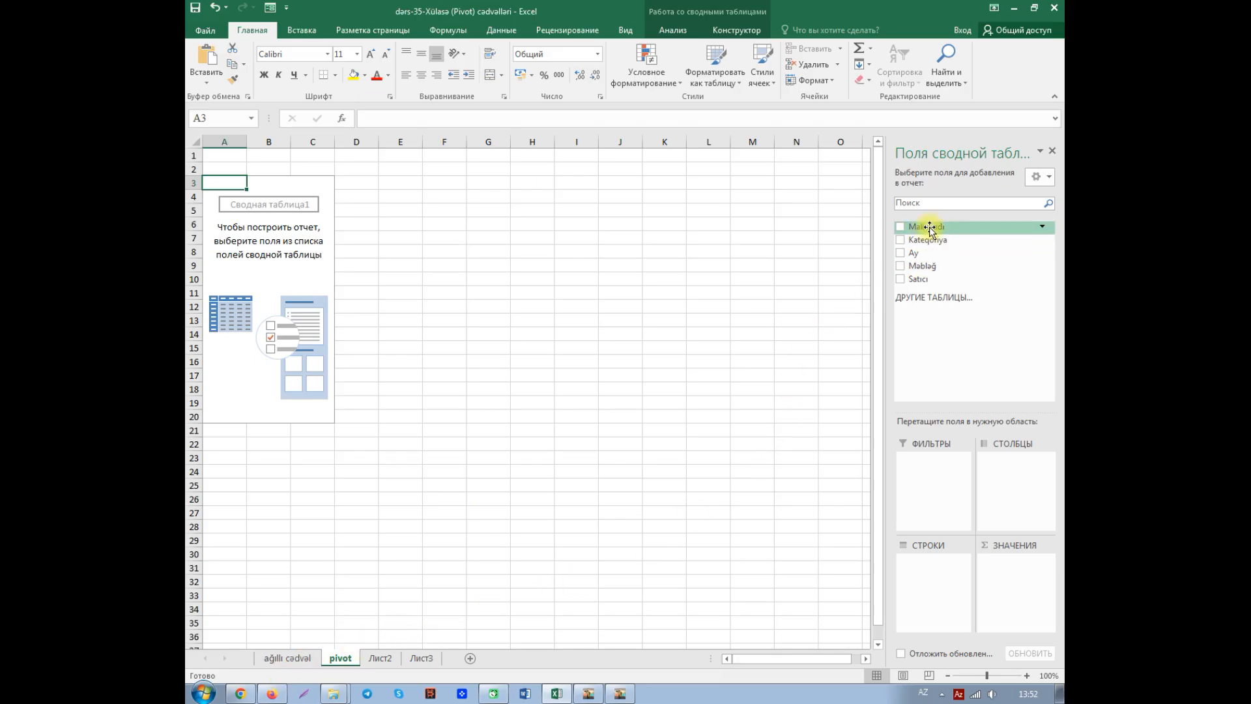
Correct the header in cell A1 of the ağıllı cədvəl sheet to Malın adı
left_click(300, 659)
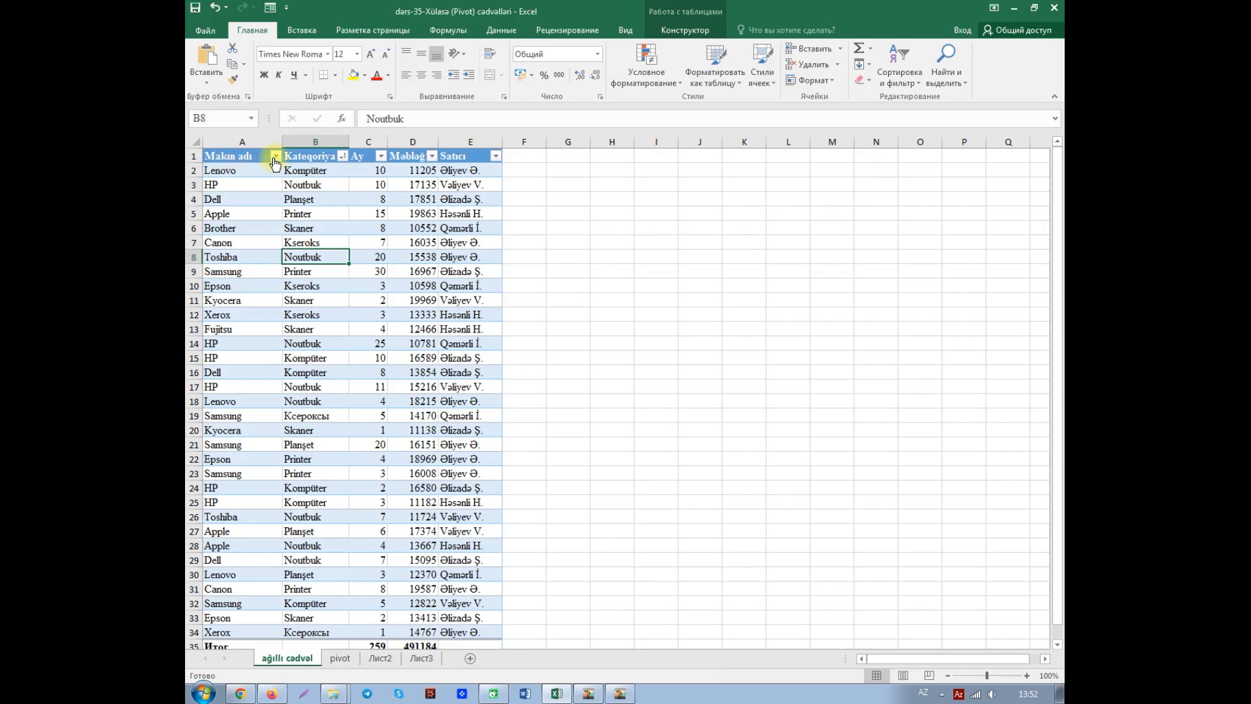
left_click(243, 157)
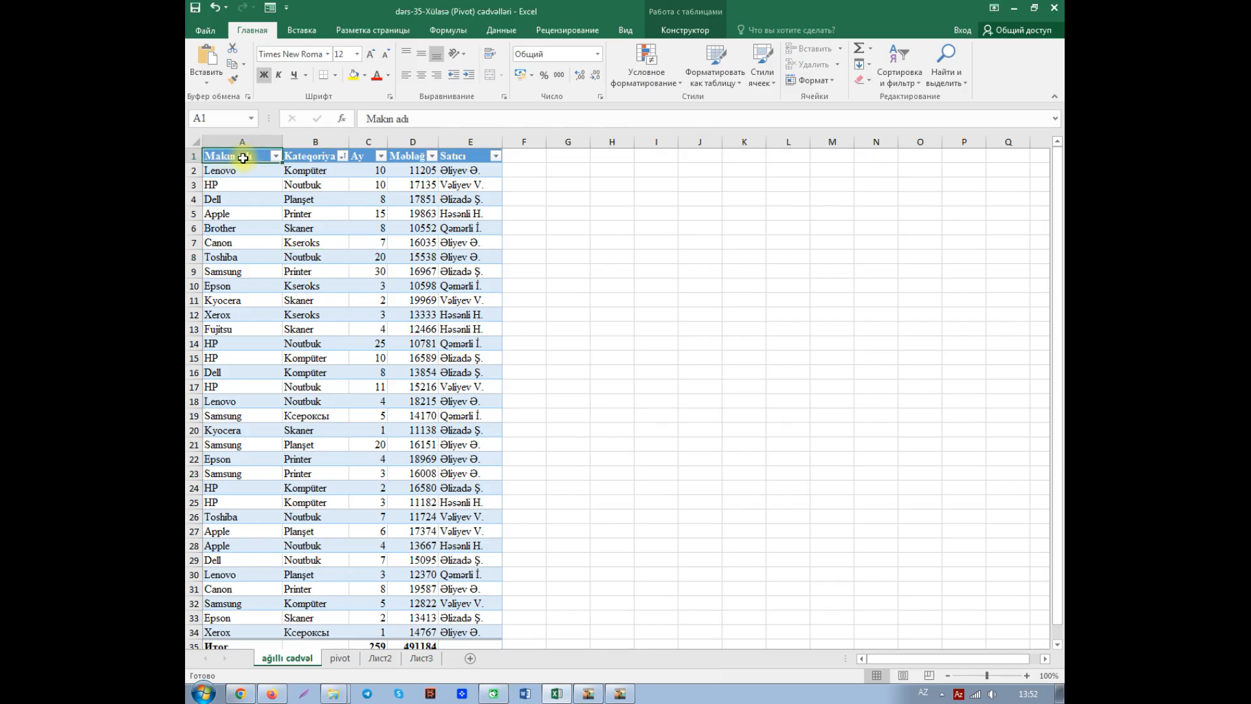
double_click(244, 157)
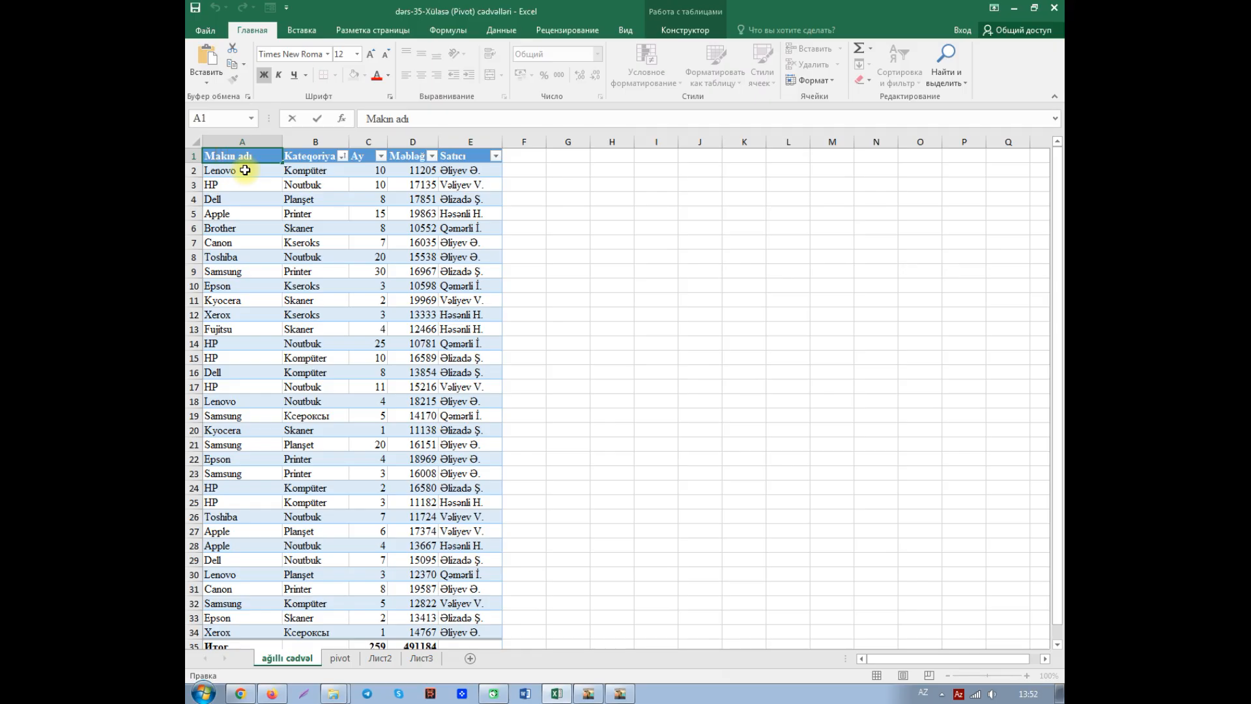
key("BackSpace")
type("l")
key("Return")
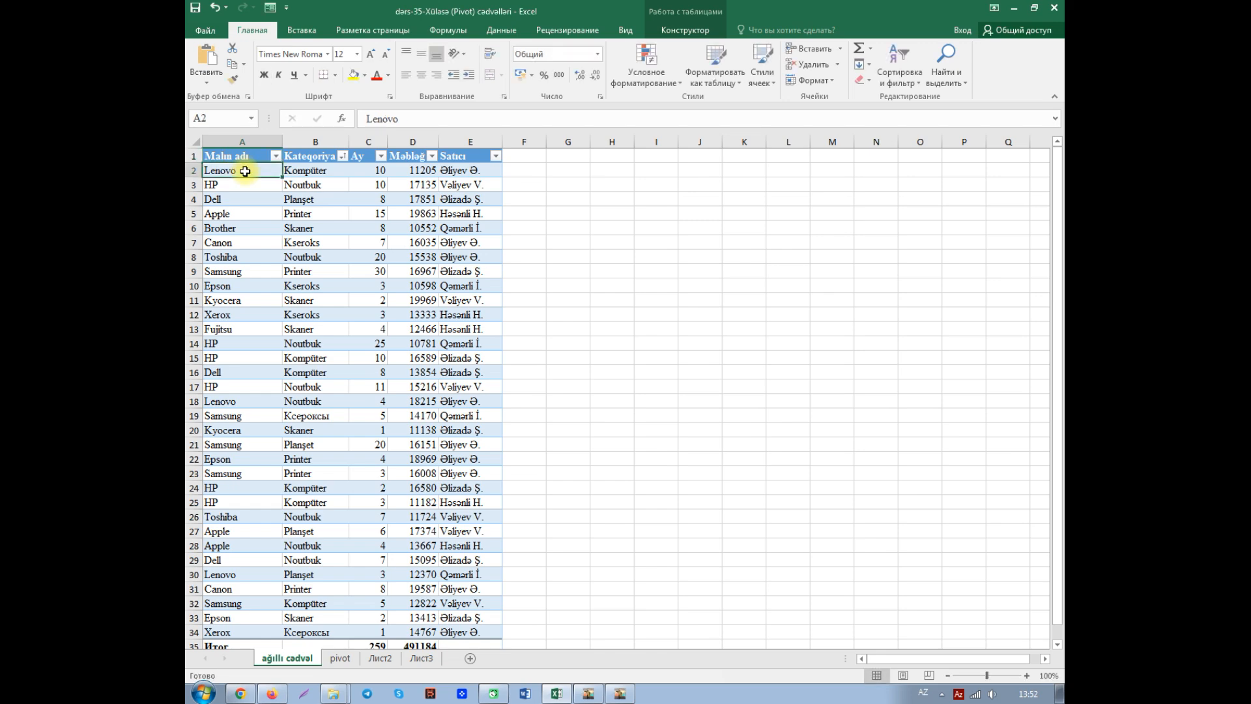
Refresh the pivot table on the pivot sheet so its field list picks up the corrected header
left_click(340, 660)
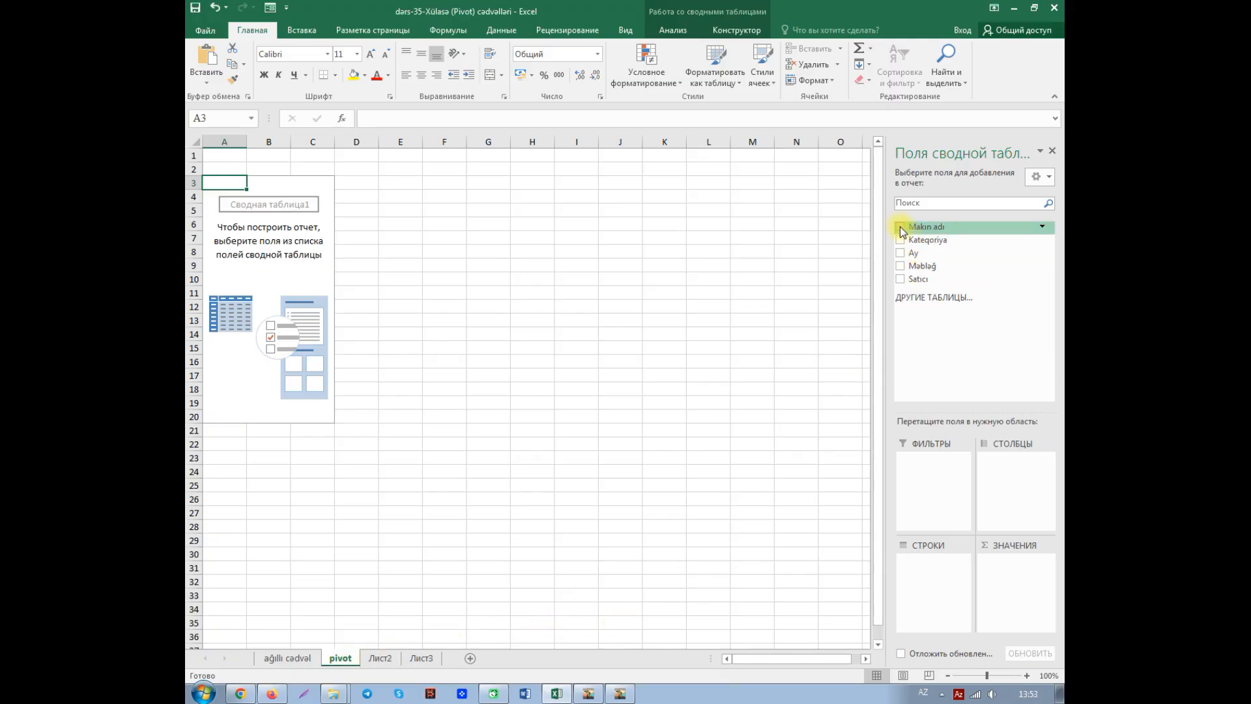
left_click(734, 30)
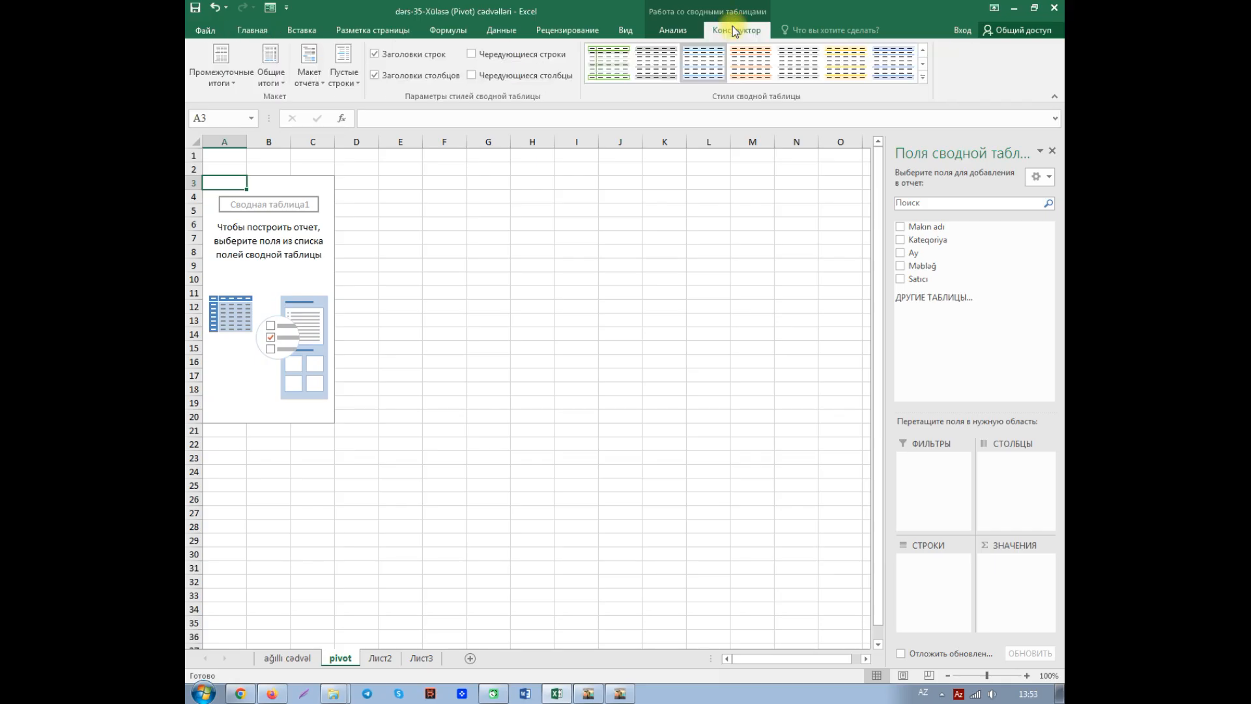
left_click(683, 30)
left_click(637, 73)
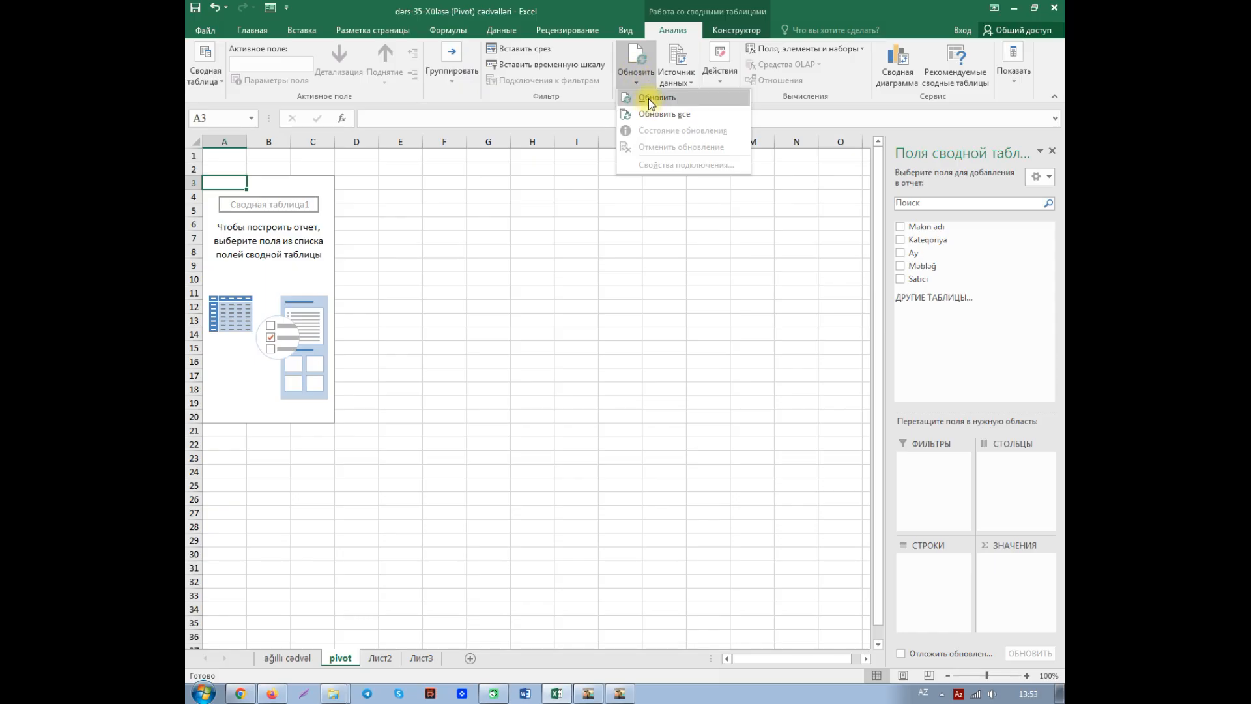
left_click(648, 99)
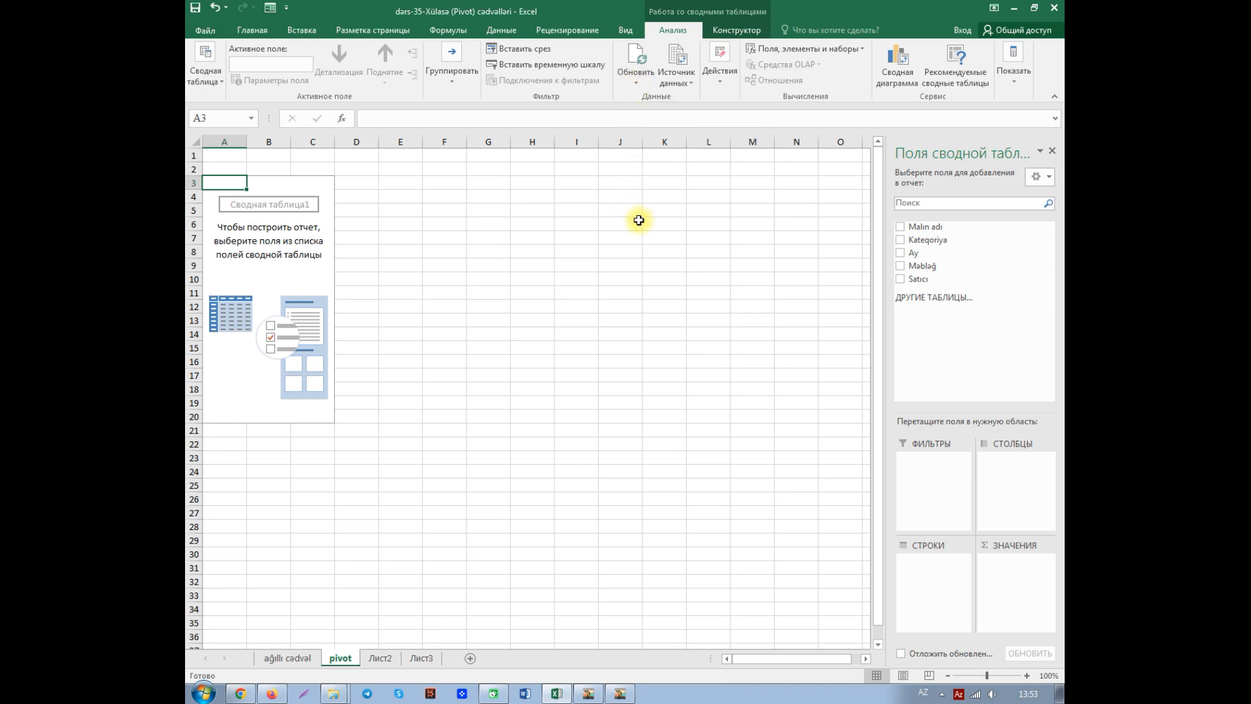
left_click(300, 660)
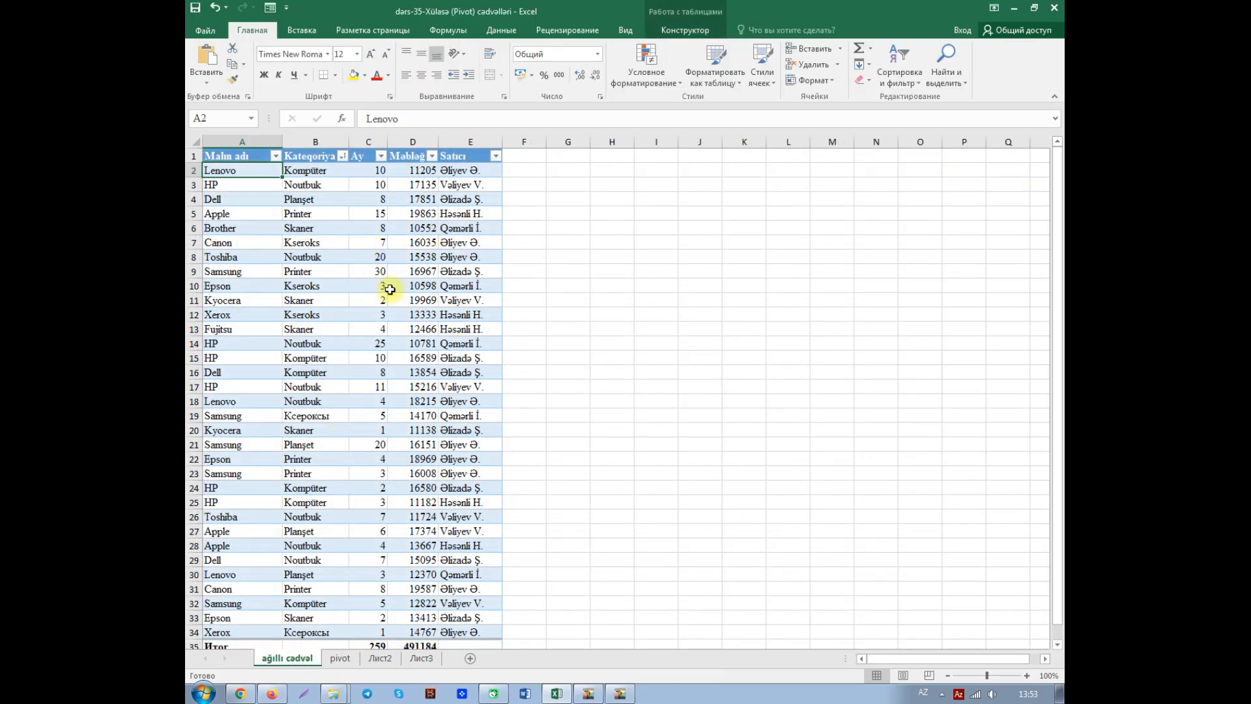
left_click(342, 659)
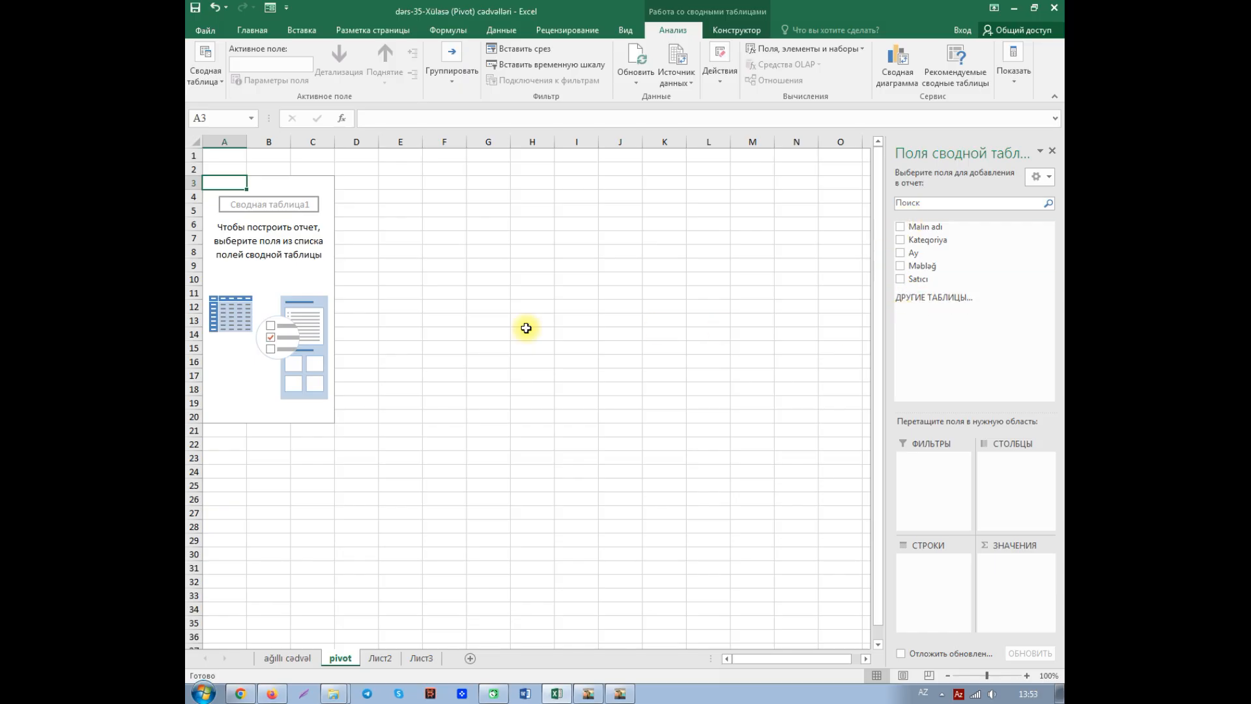
left_click(285, 660)
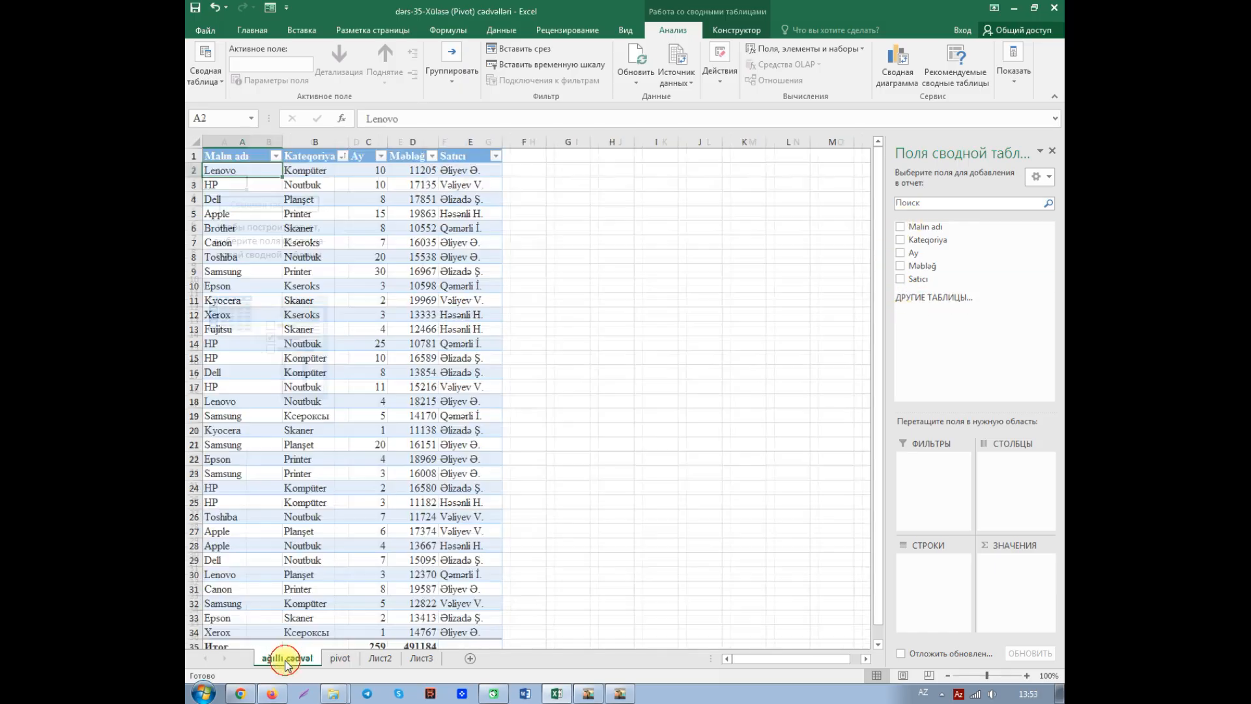
left_click(339, 659)
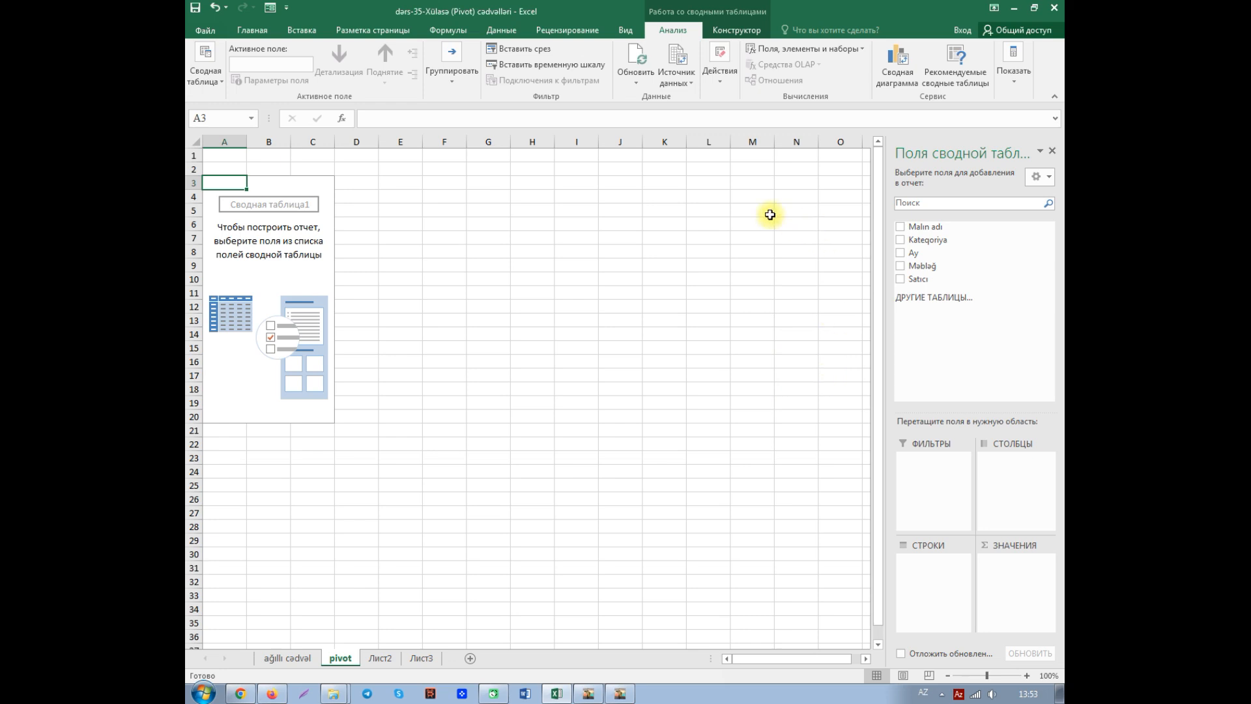
left_click(746, 30)
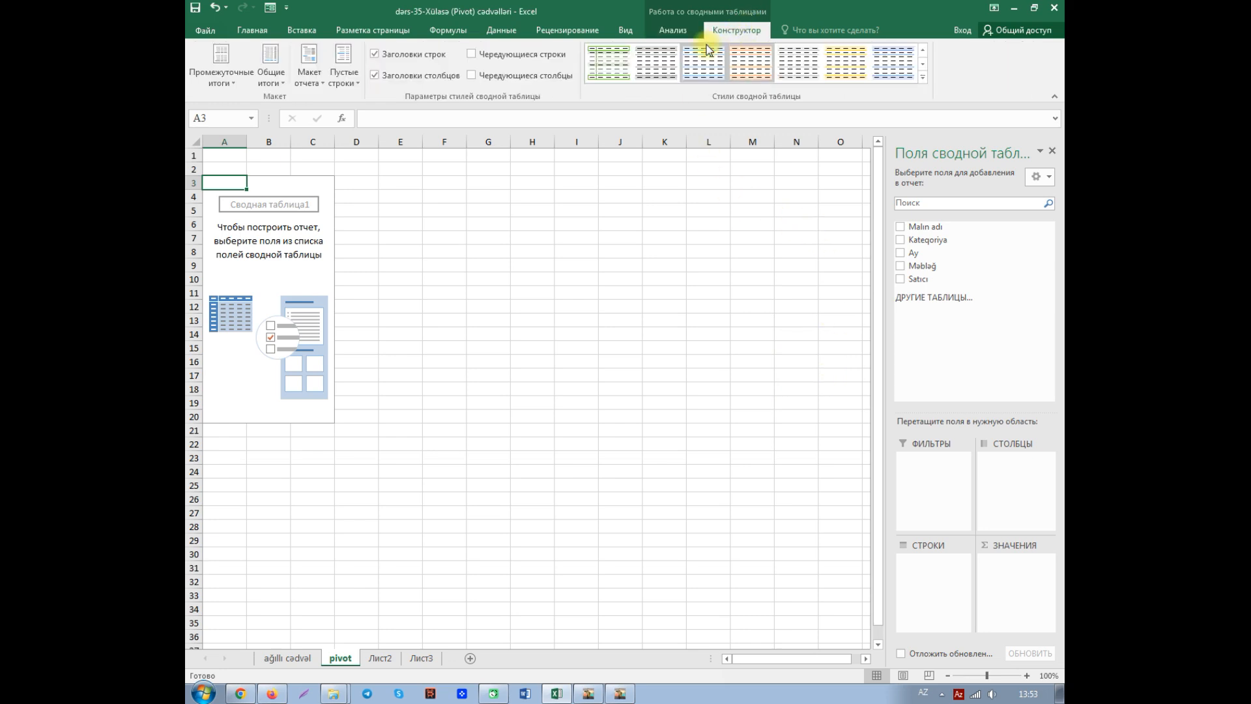
left_click(681, 31)
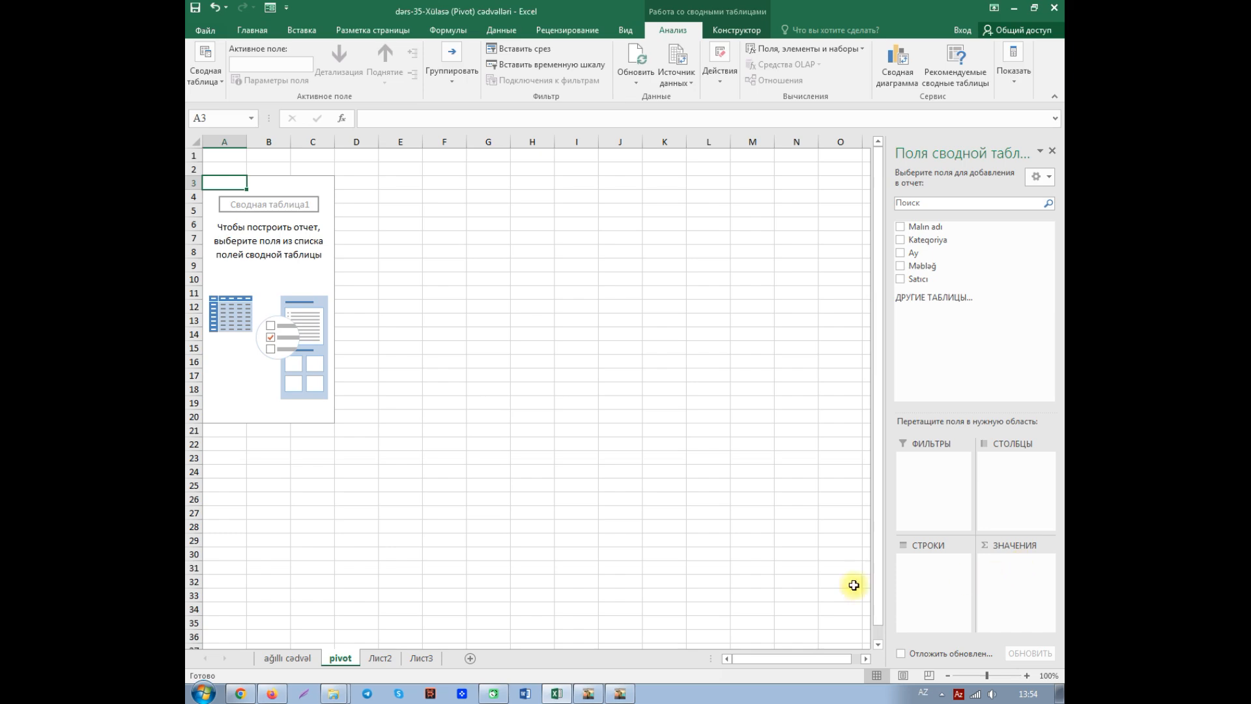
Build the pivot table with the sum of Məbləğ as values and Satıcı as rows
left_click(306, 660)
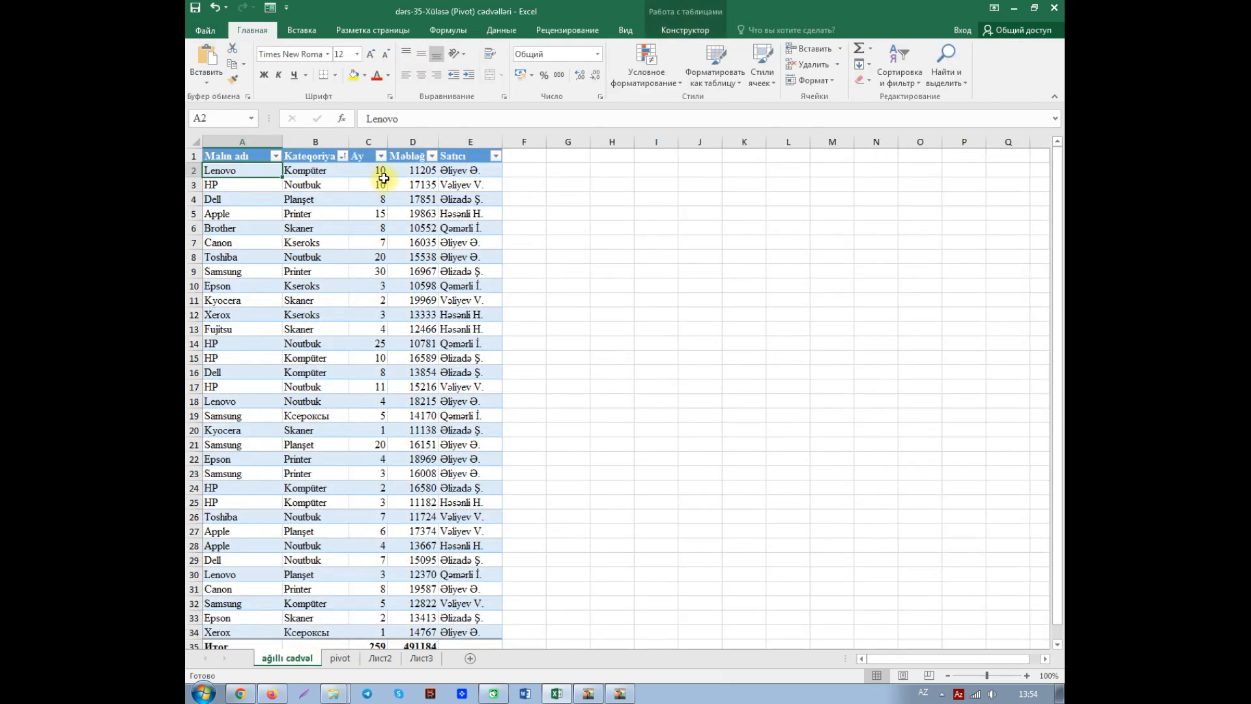
left_click(346, 659)
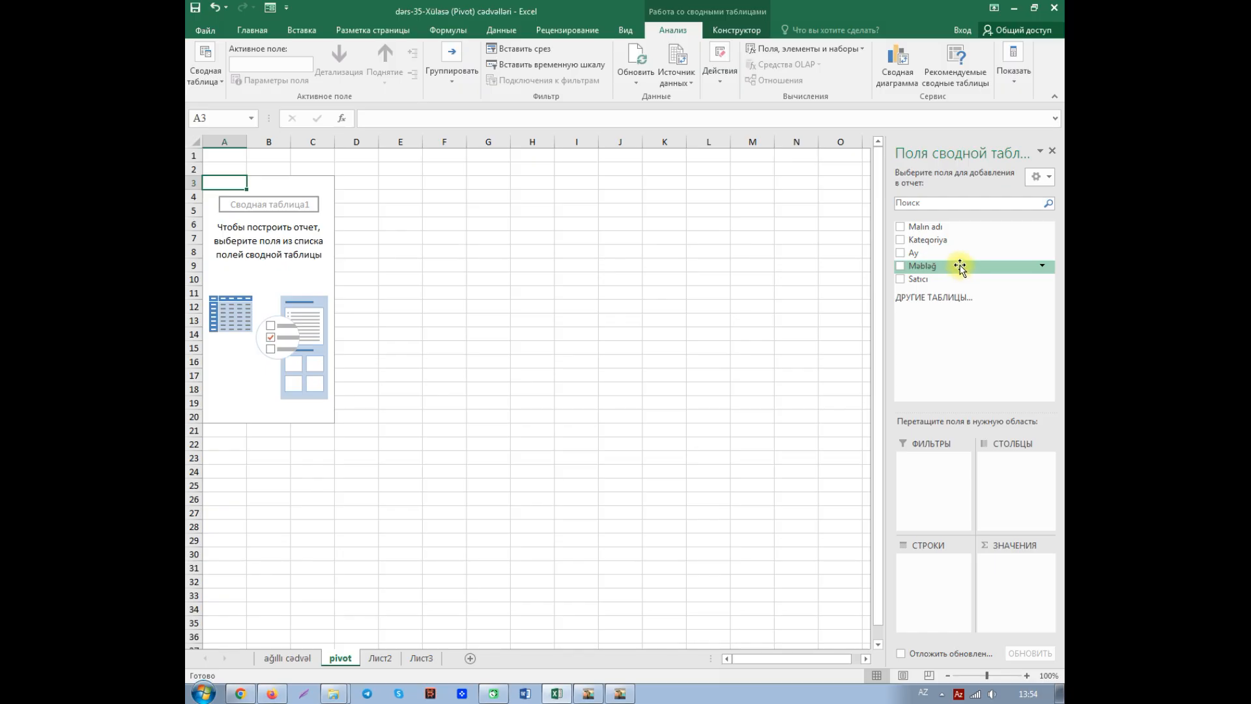
left_click_drag(960, 266, 993, 561)
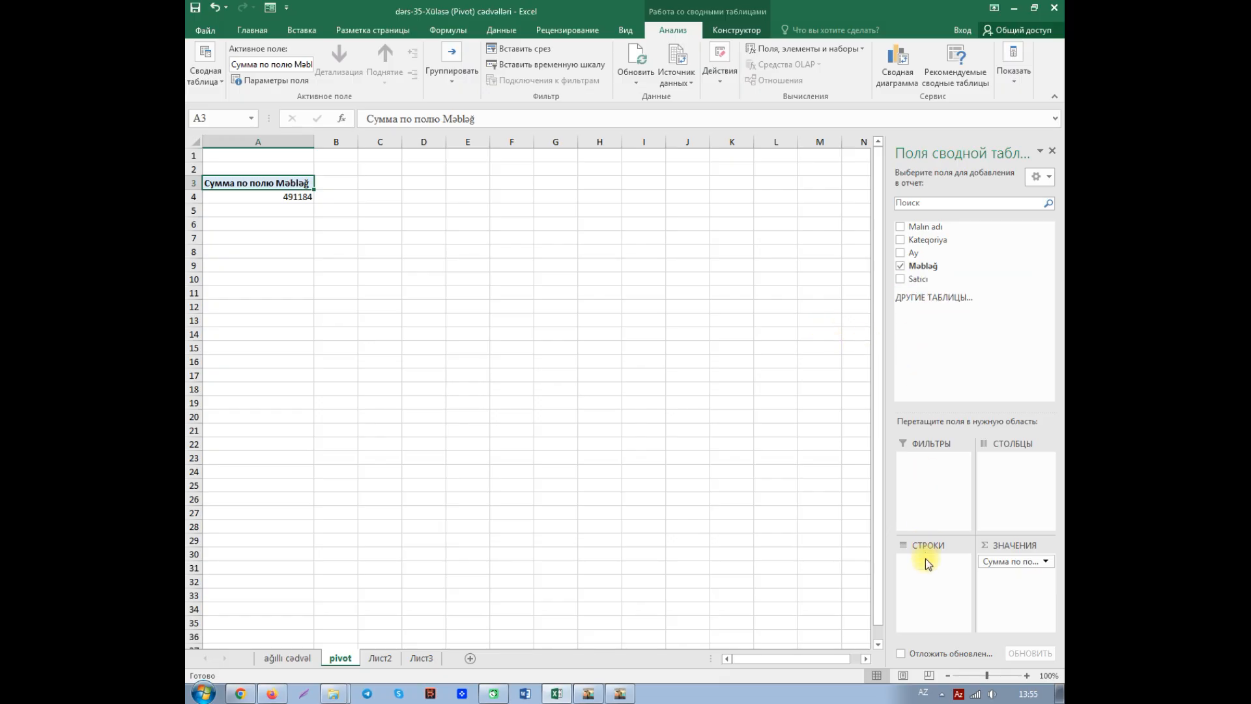
left_click_drag(917, 281, 916, 561)
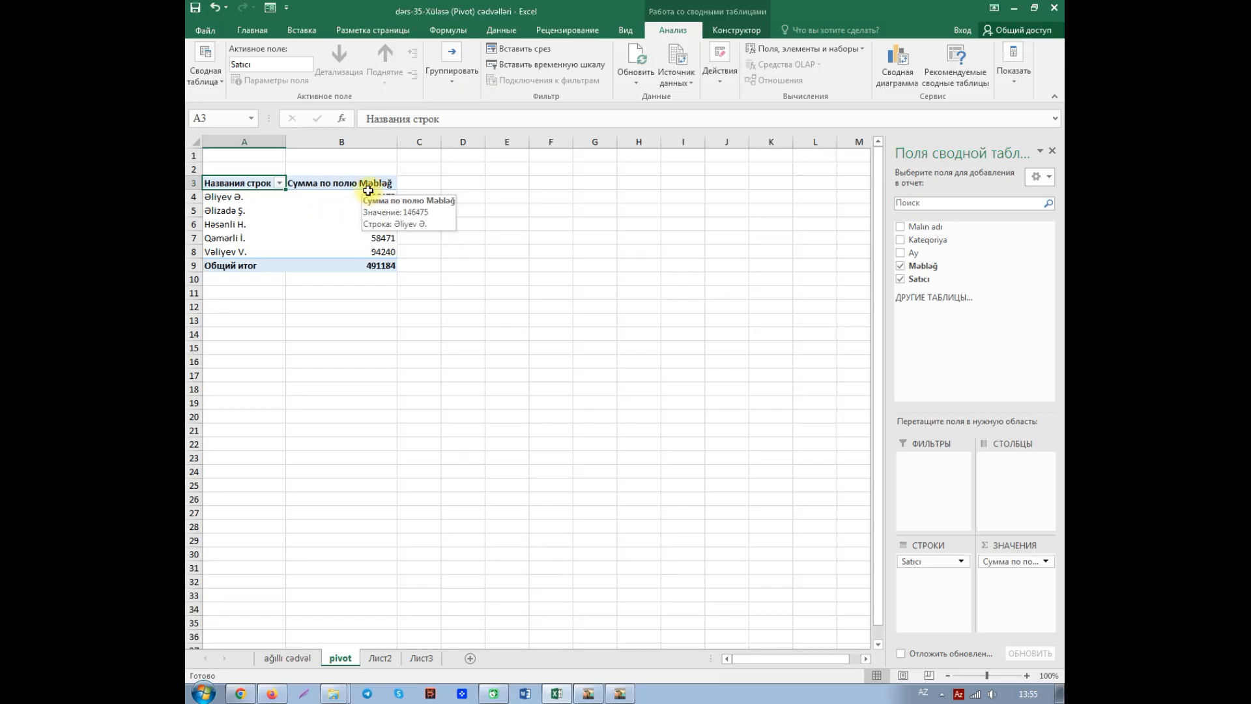
mouse_move(293, 203)
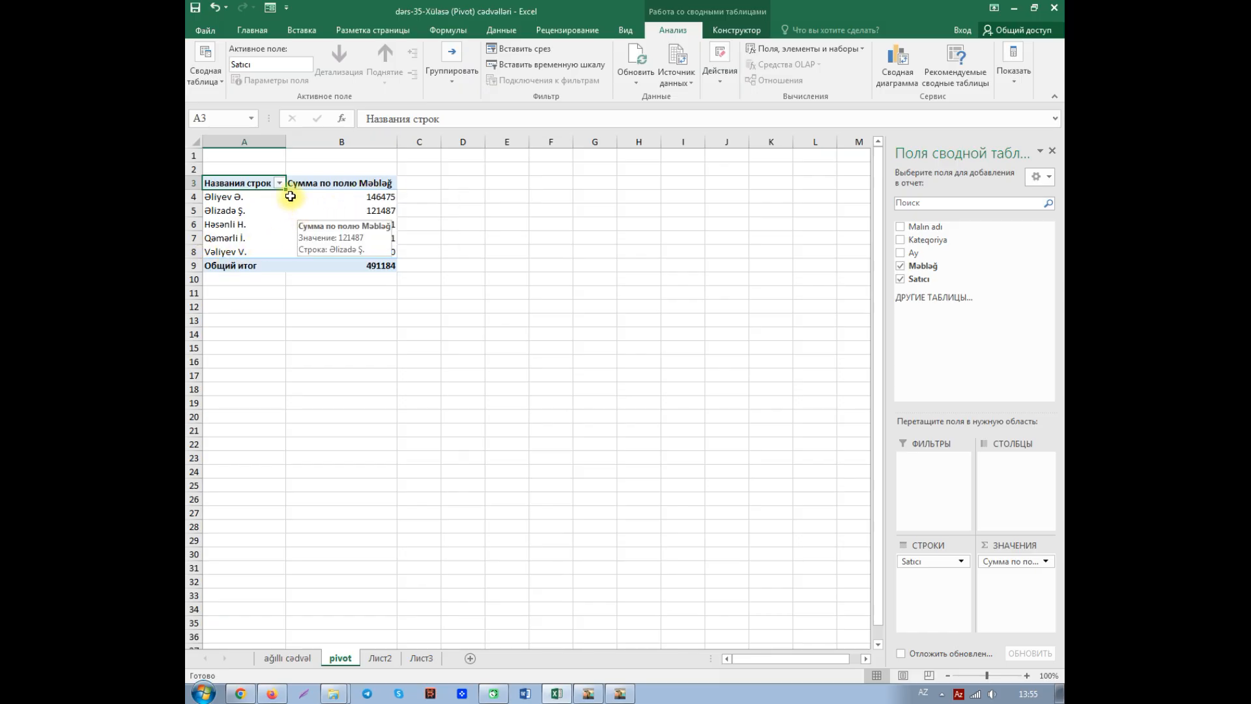
mouse_move(376, 245)
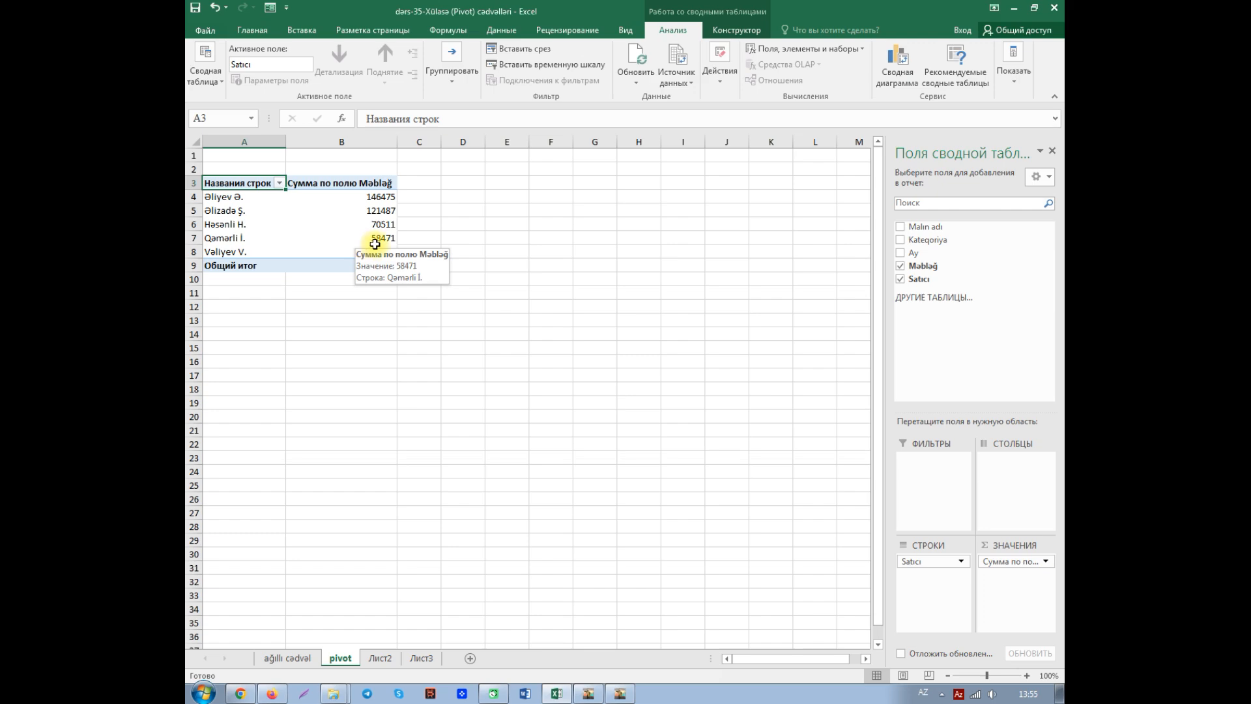
Filter the Satıcı column of the sales table to only the fourth listed seller and compare the total with the pivot table
left_click(295, 660)
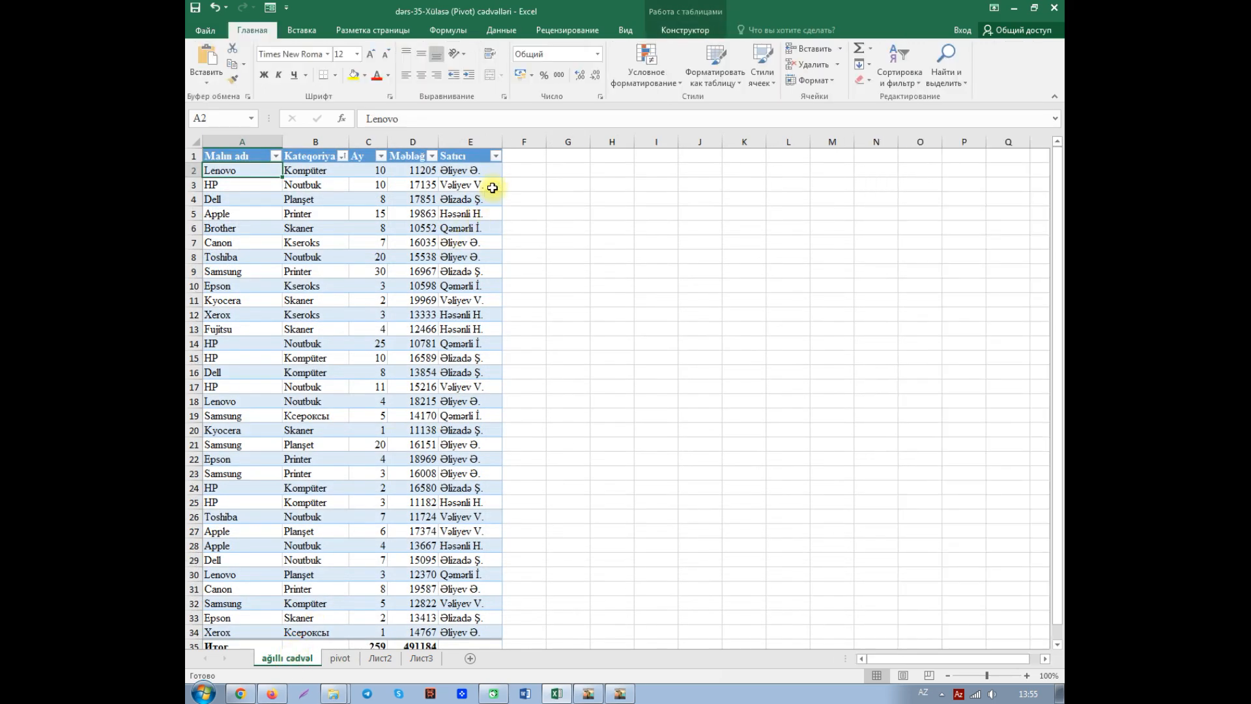
left_click(496, 156)
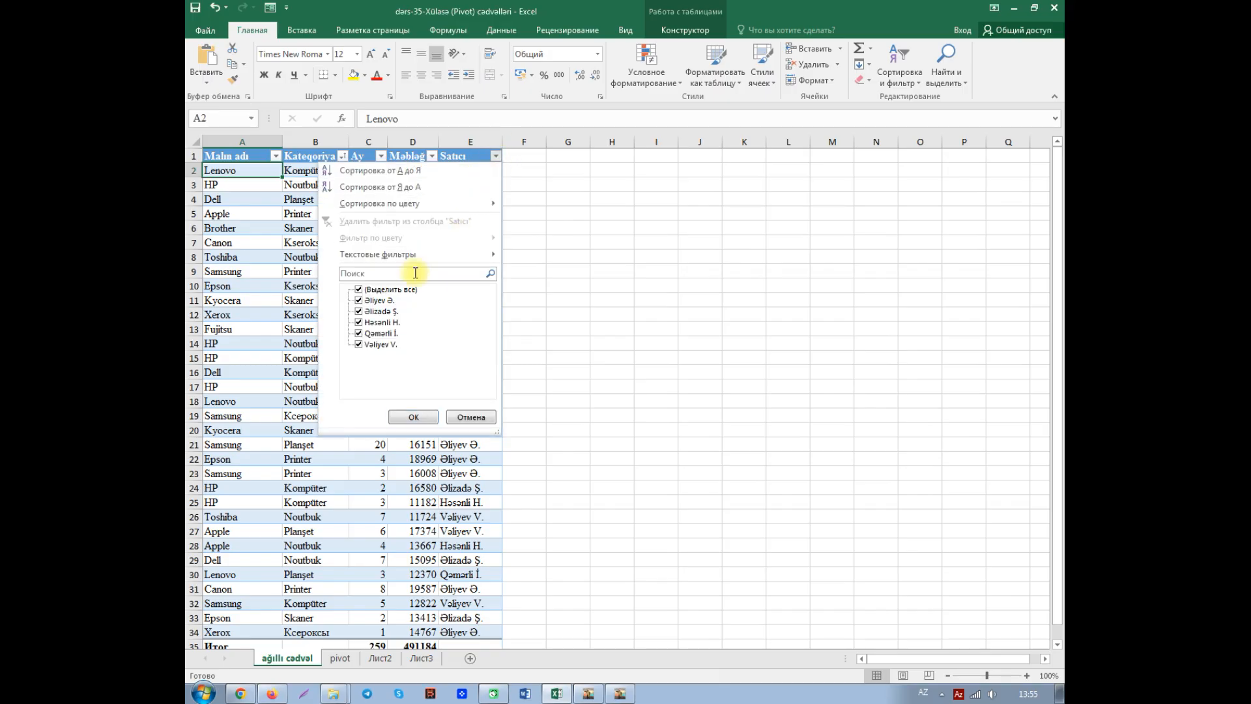
left_click(359, 290)
left_click(359, 333)
left_click(420, 417)
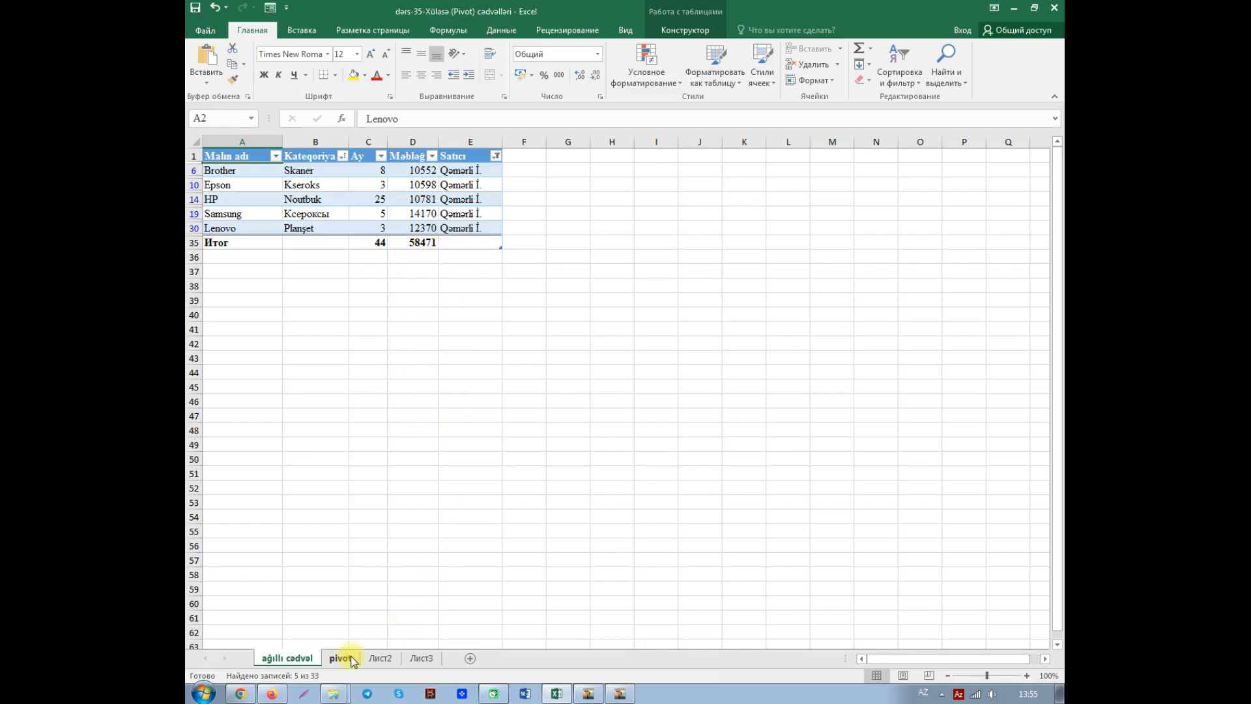
left_click(340, 658)
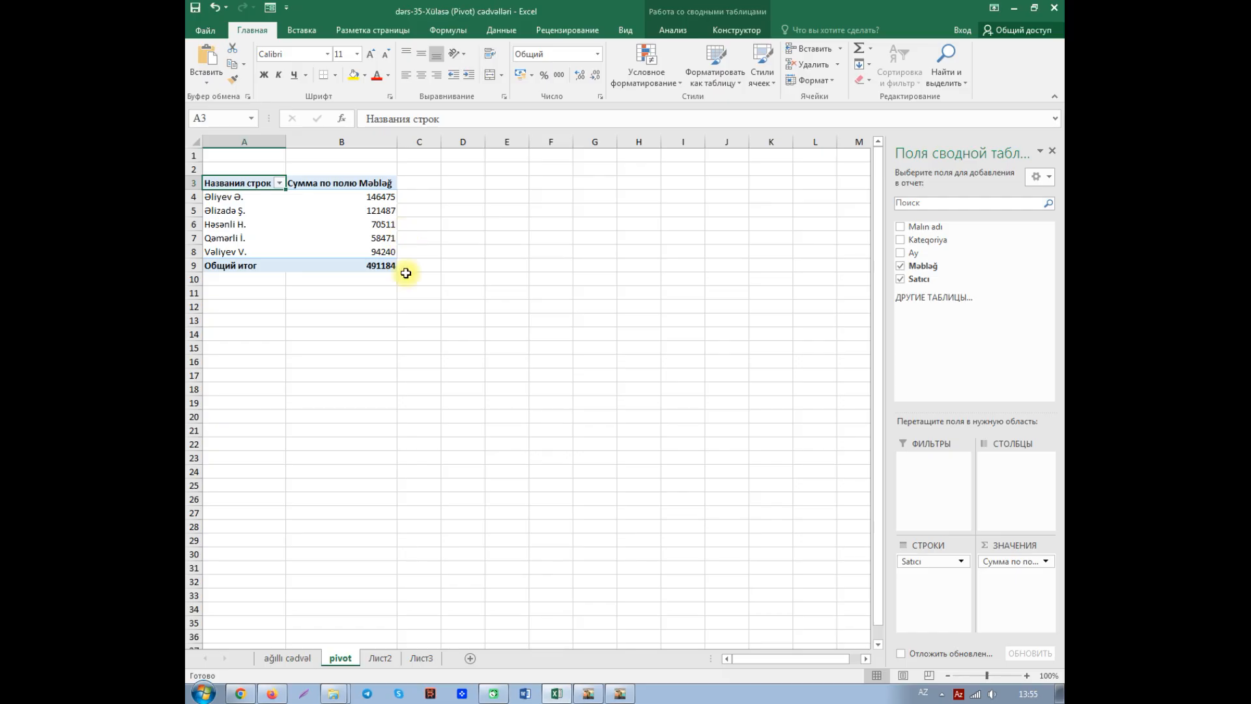
left_click(287, 658)
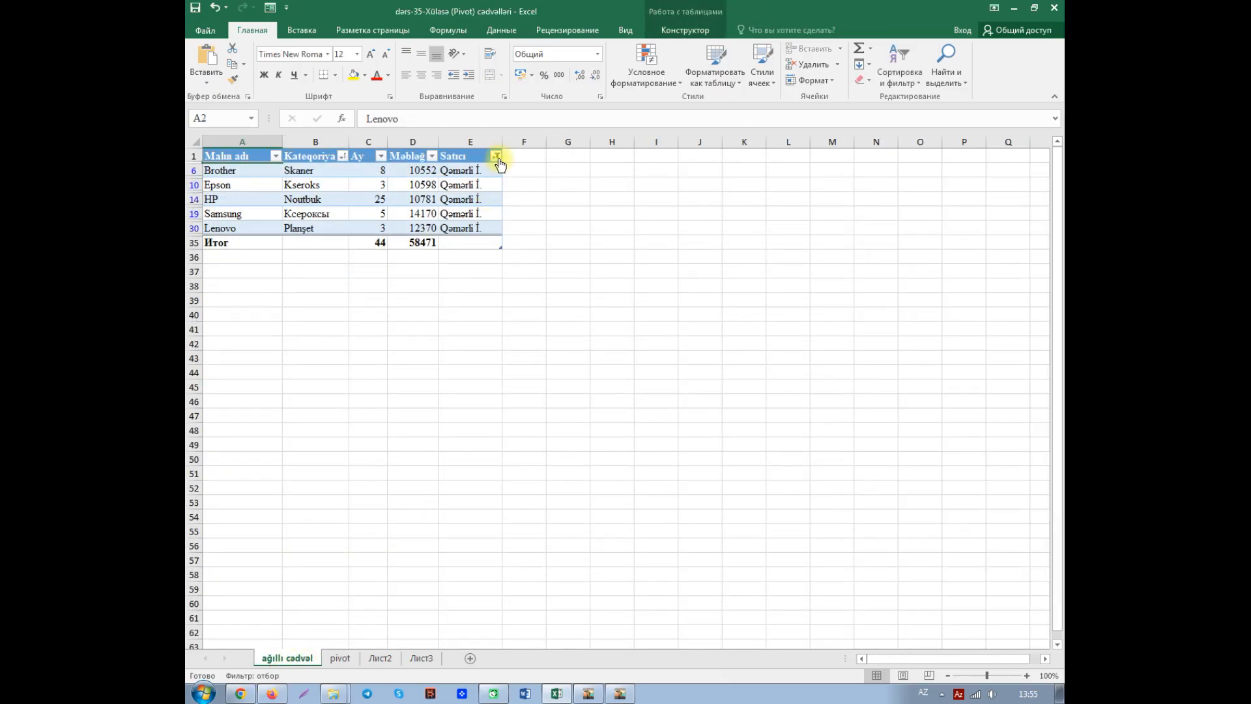
Clear the Satıcı filter from the sales table
left_click(496, 155)
left_click(418, 224)
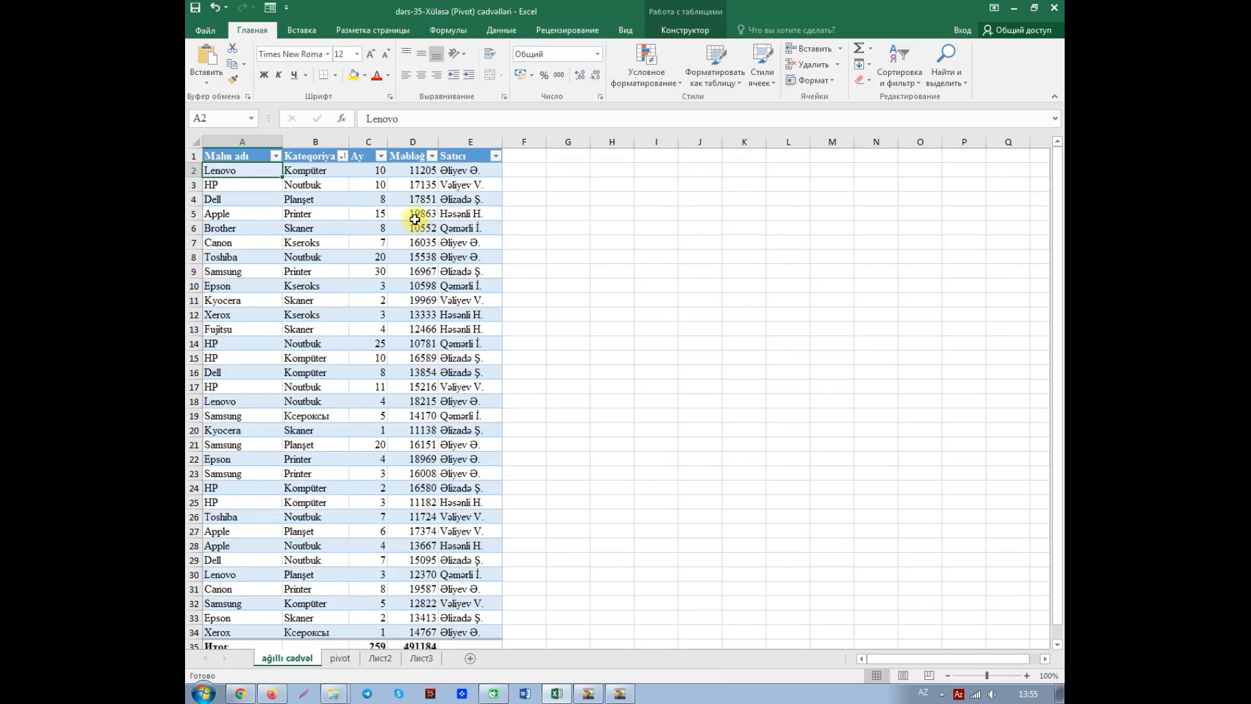
On the pivot sheet, move Satıcı from rows to columns and add Kateqoriya with Malın adı beneath it as rows
left_click(341, 660)
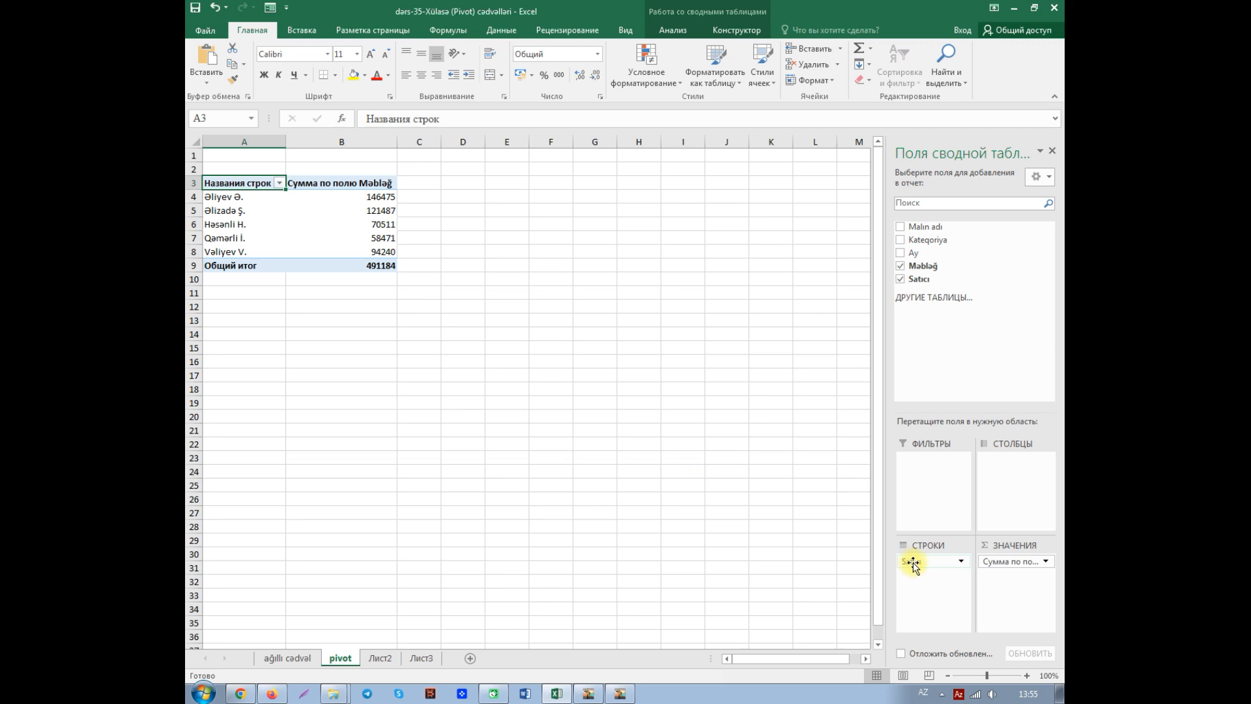
left_click_drag(914, 562, 996, 466)
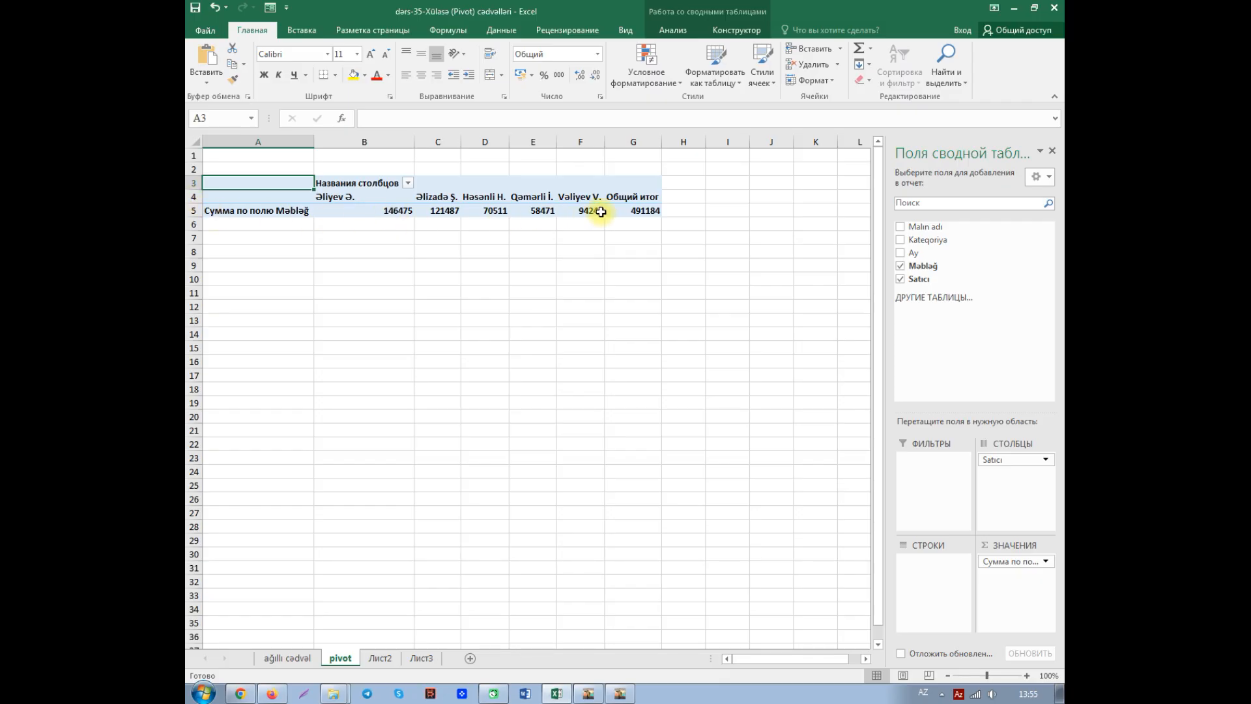
mouse_move(601, 212)
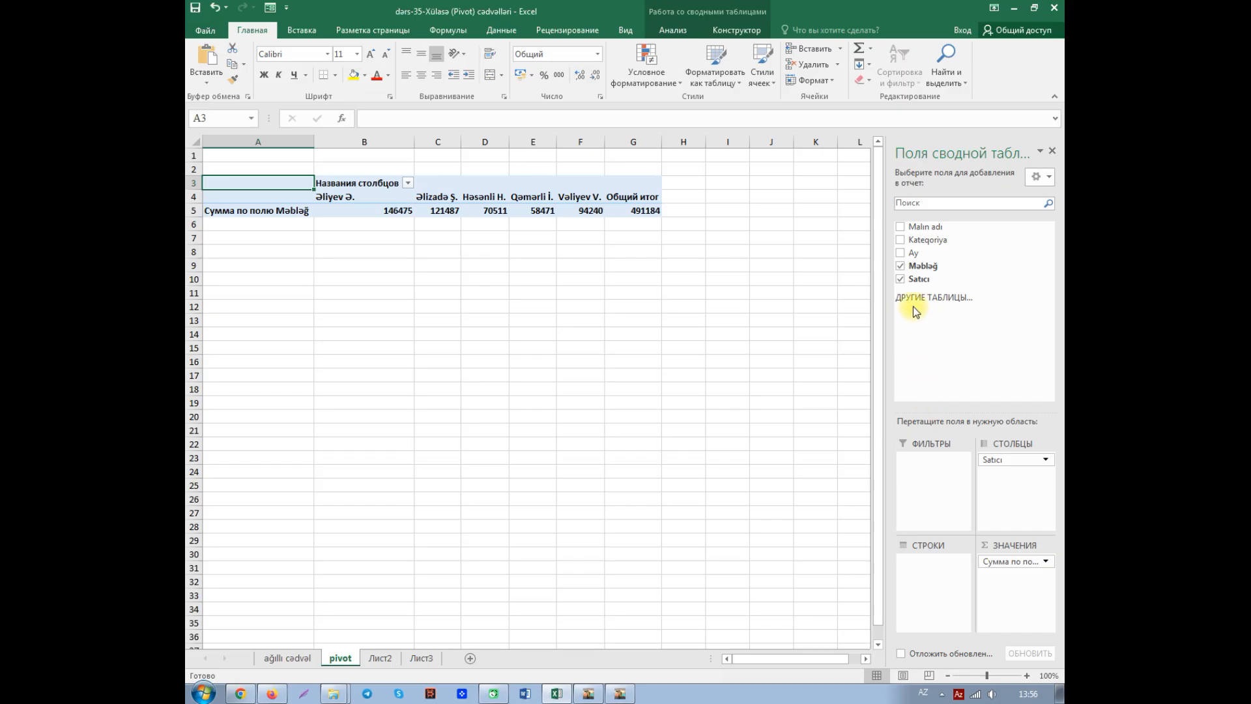
left_click_drag(933, 228, 931, 561)
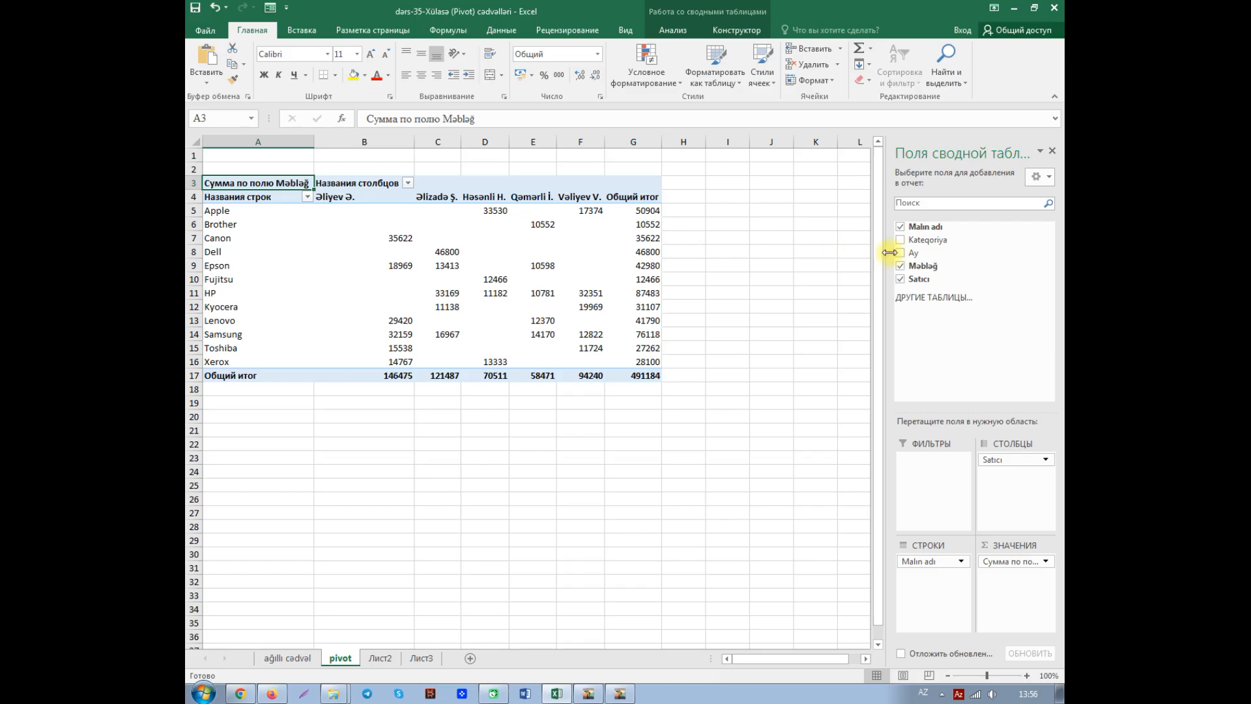
left_click_drag(916, 243, 938, 560)
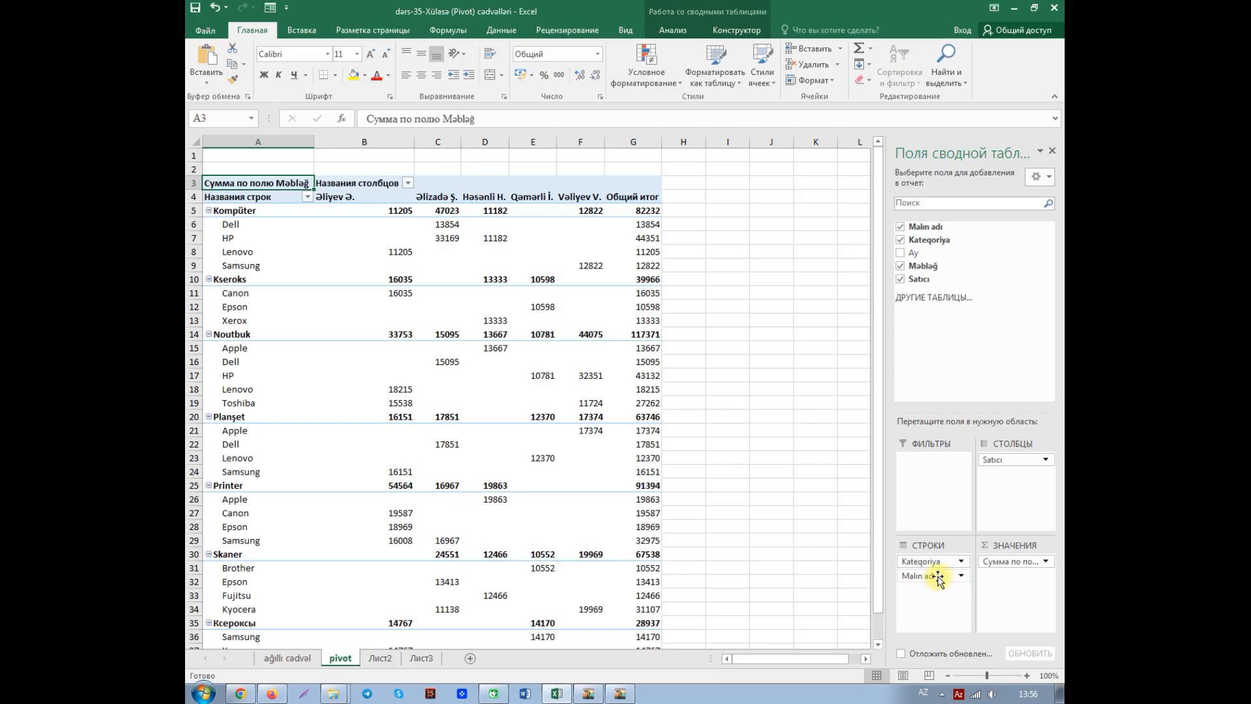
Try removing Malın adı from the pivot table rows and adding it back beneath Kateqoriya
left_click(901, 228)
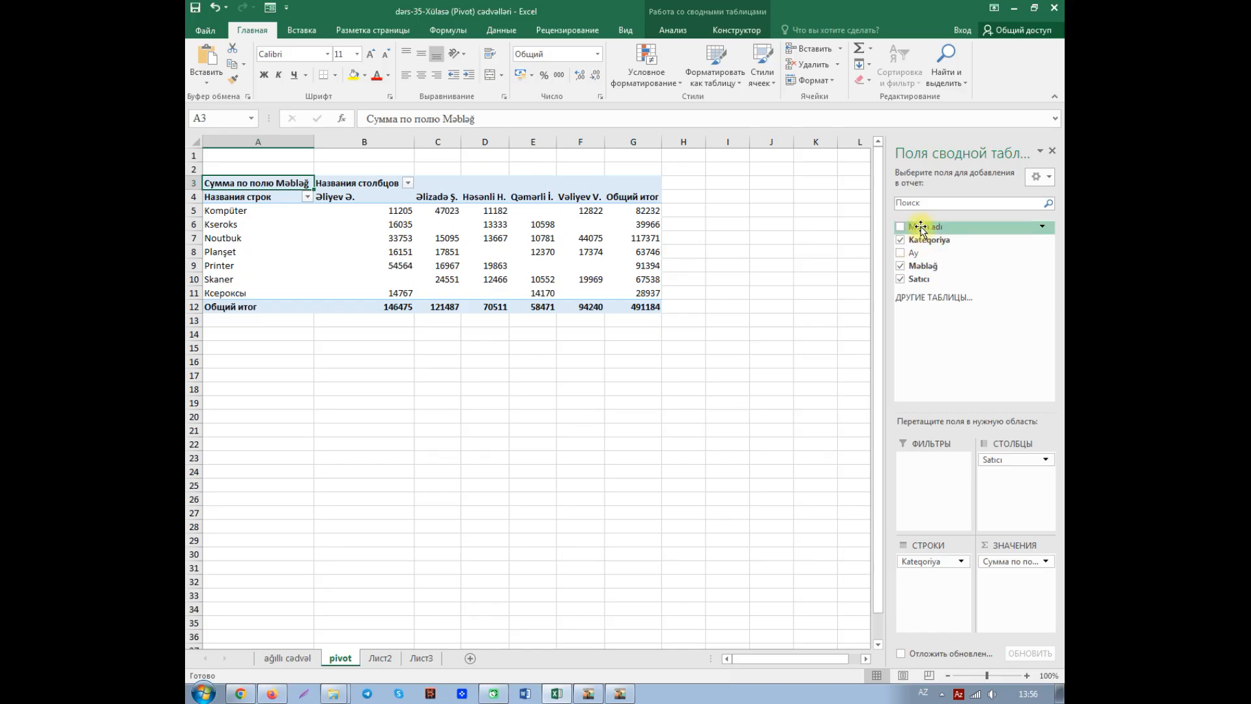
left_click_drag(921, 229, 922, 580)
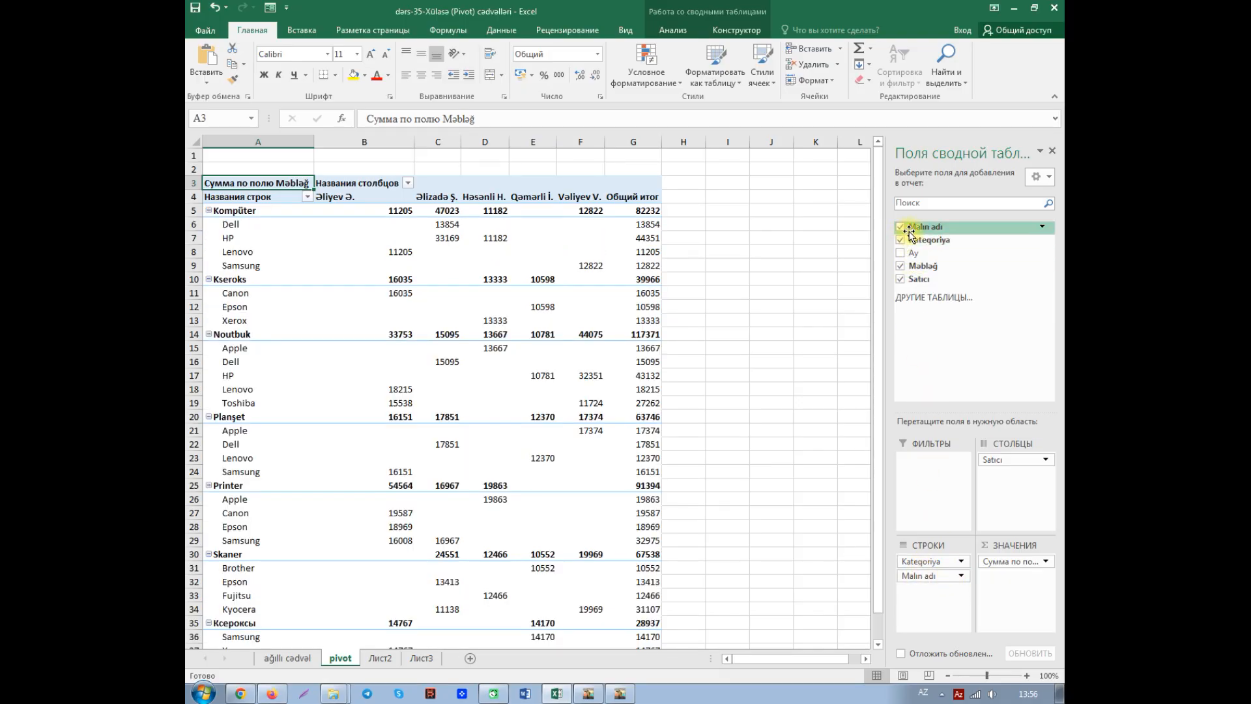
left_click(929, 576)
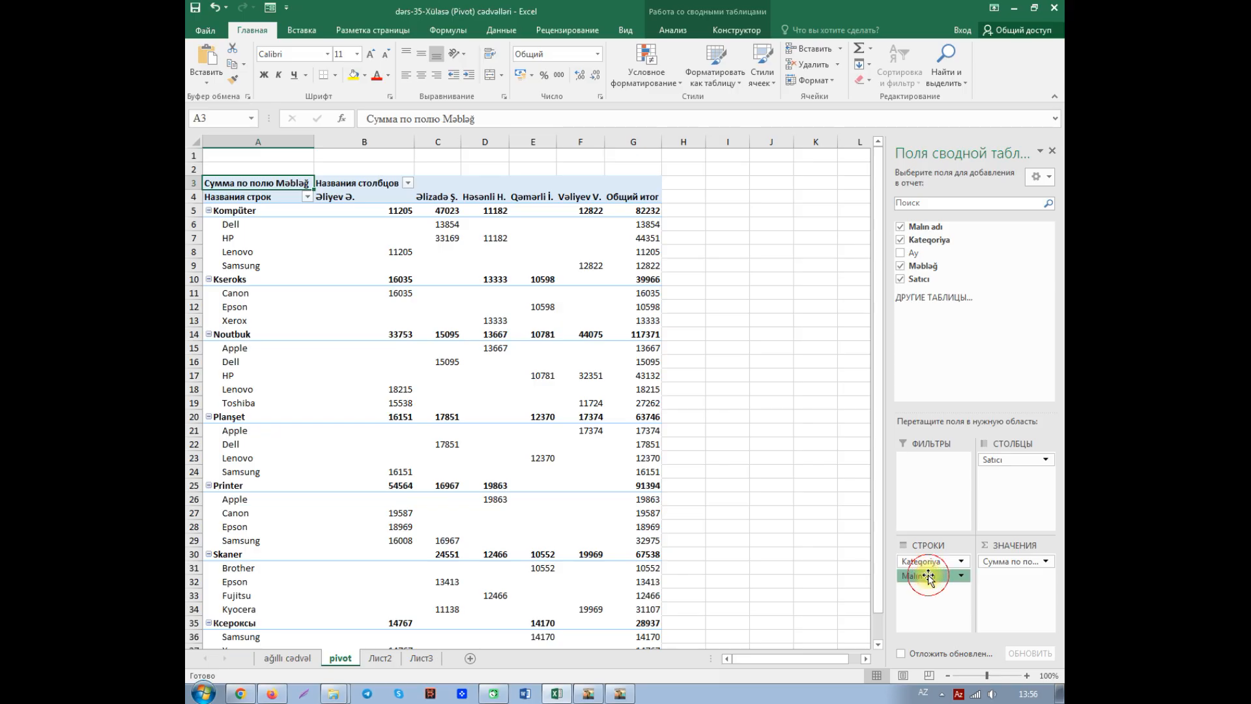
left_click_drag(926, 577, 843, 559)
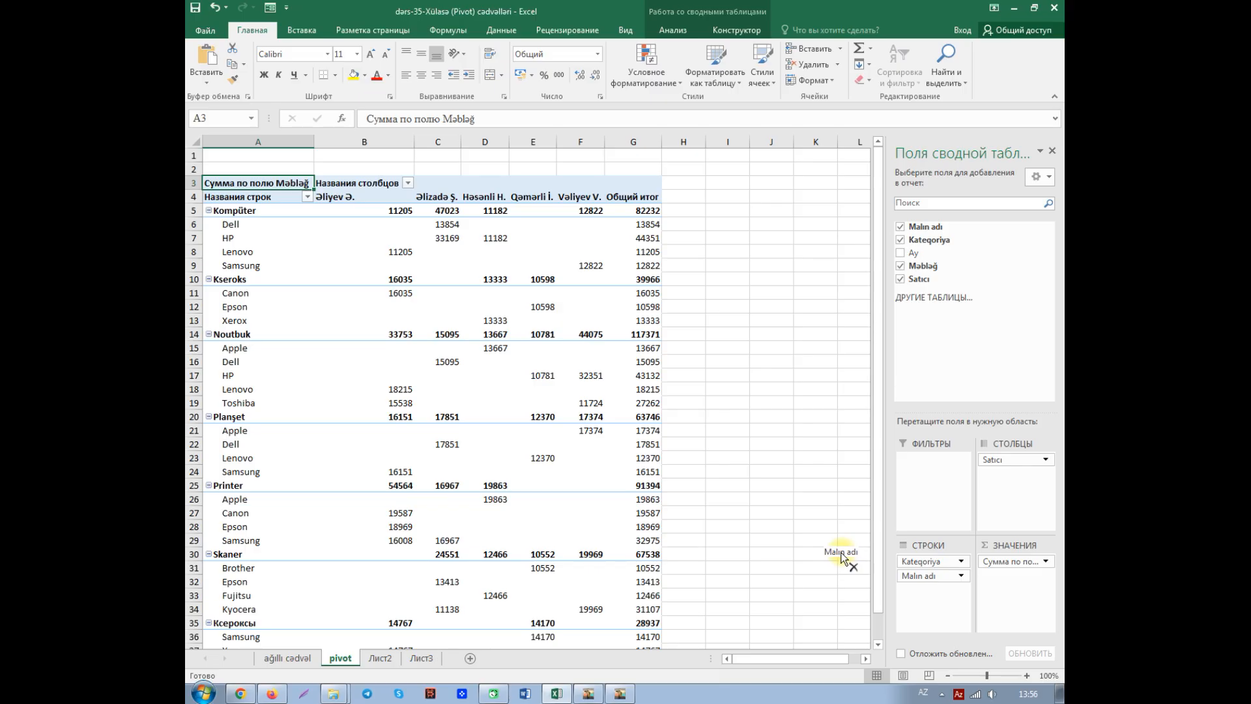
left_click_drag(841, 554, 853, 551)
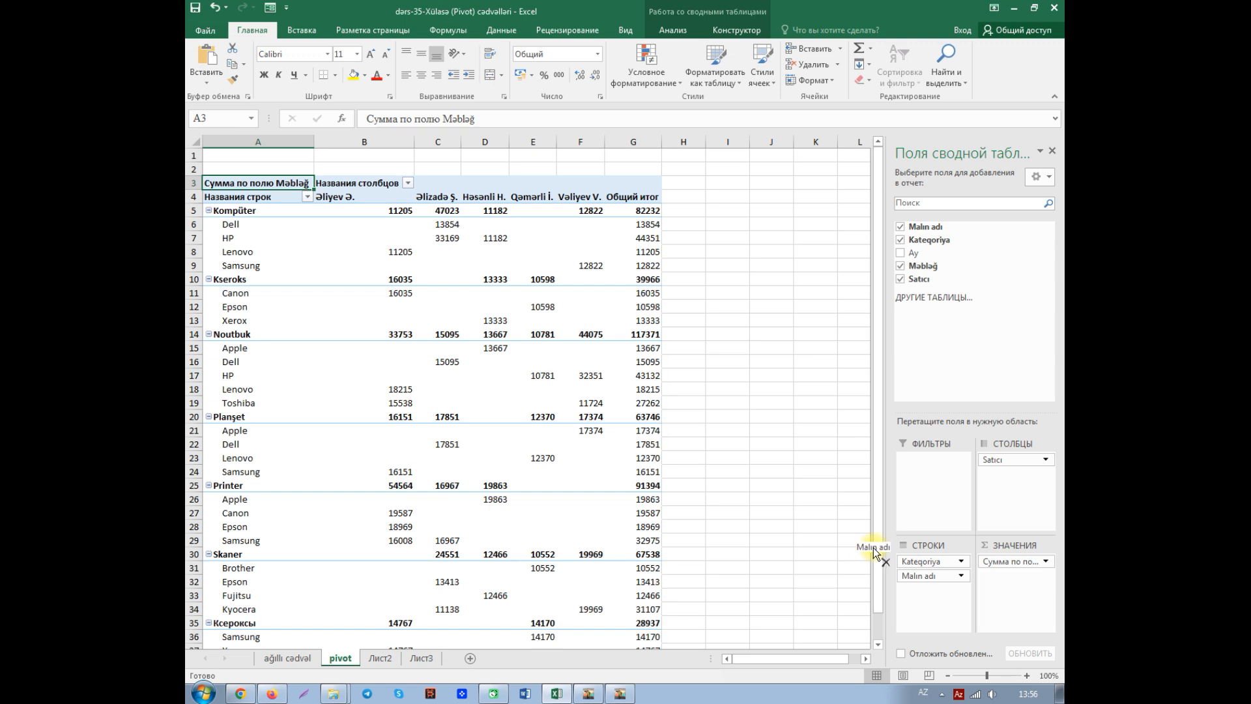
left_click_drag(887, 549, 815, 545)
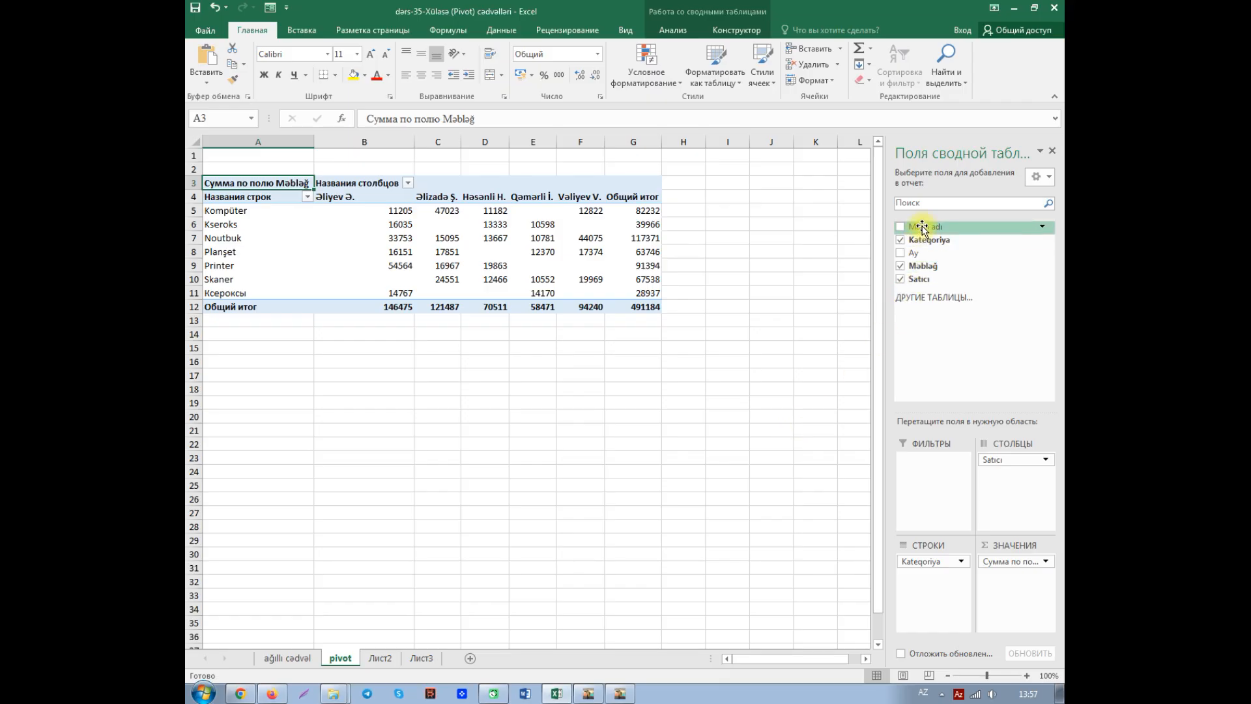
left_click_drag(919, 229, 924, 582)
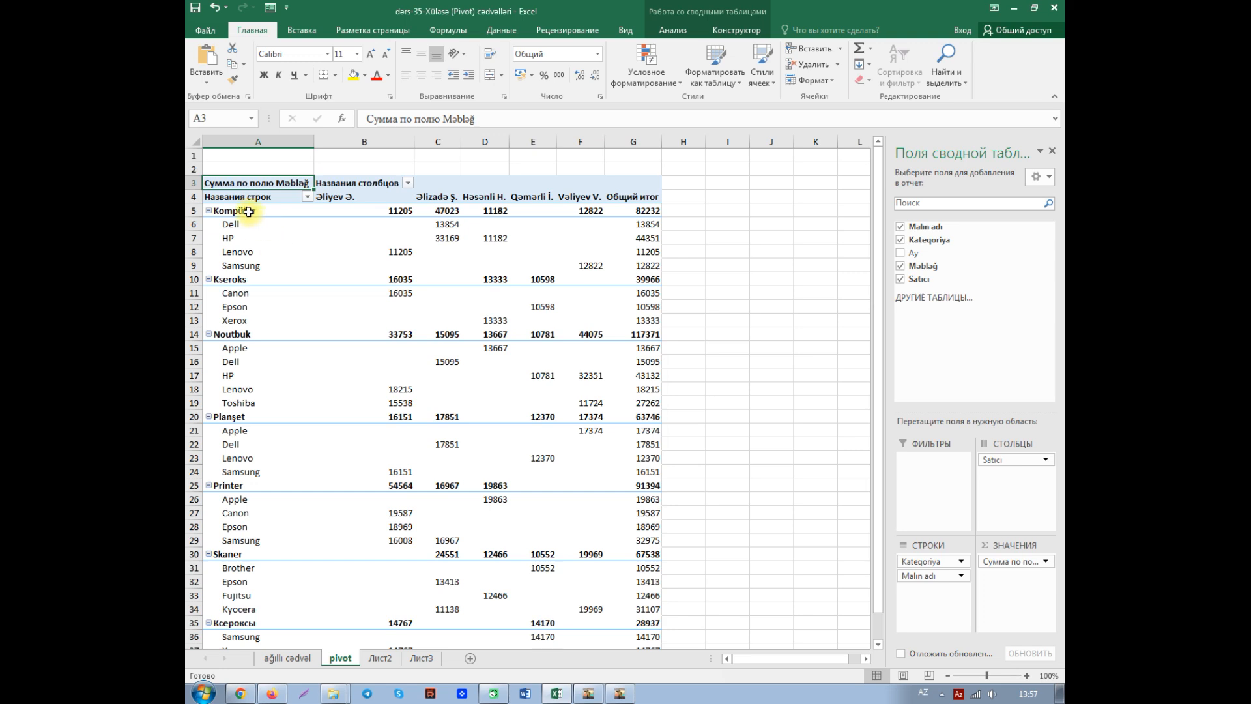
Filter the Satıcı column of the sales table on the ağıllı cədvəl sheet to only the first listed seller
mouse_move(419, 219)
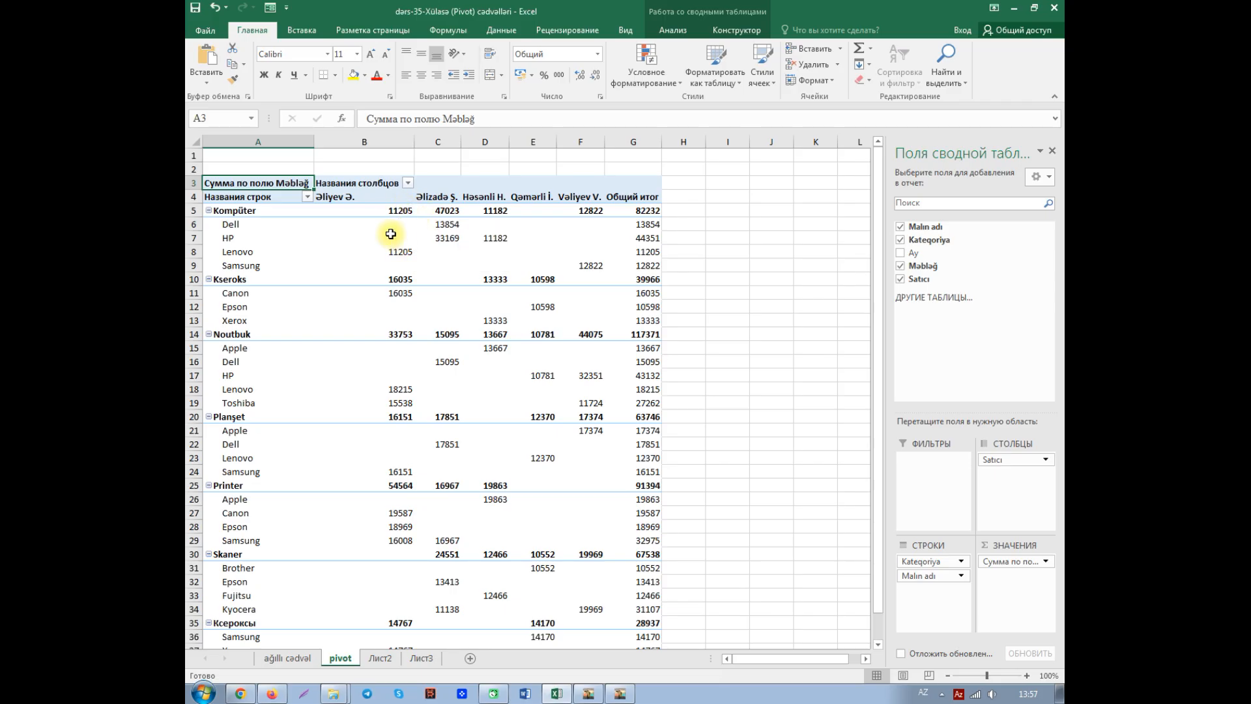
mouse_move(418, 317)
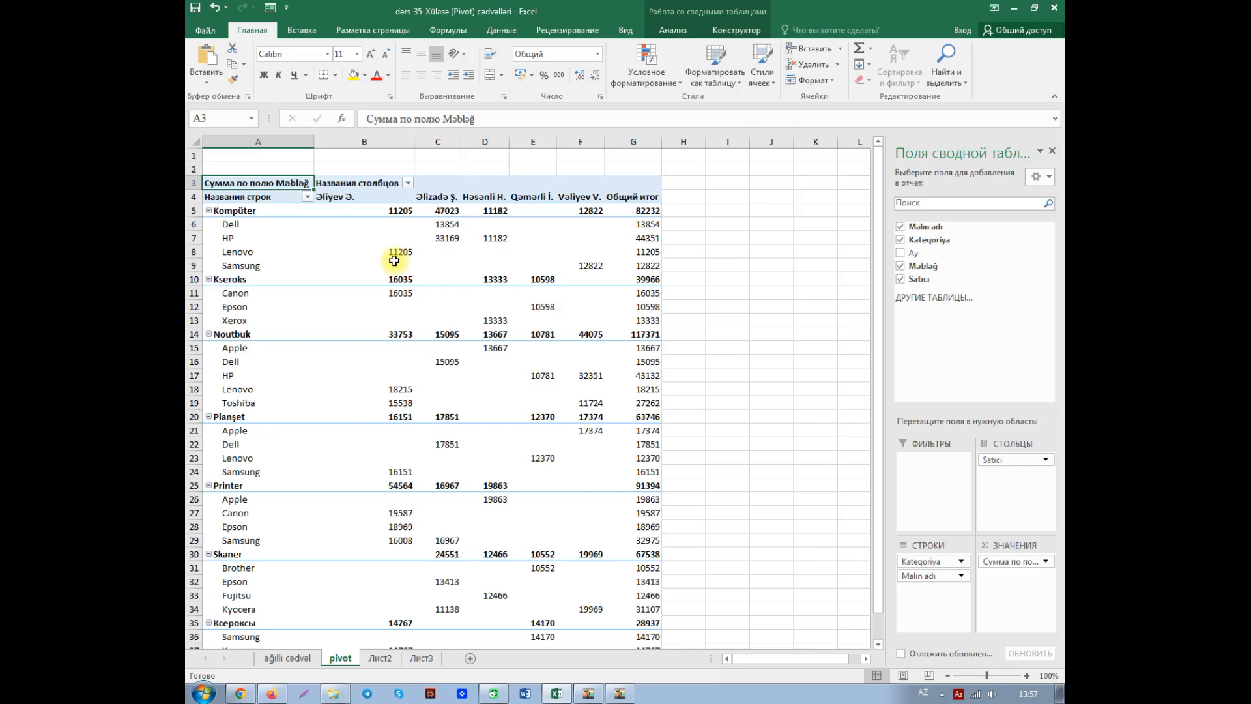
left_click(288, 660)
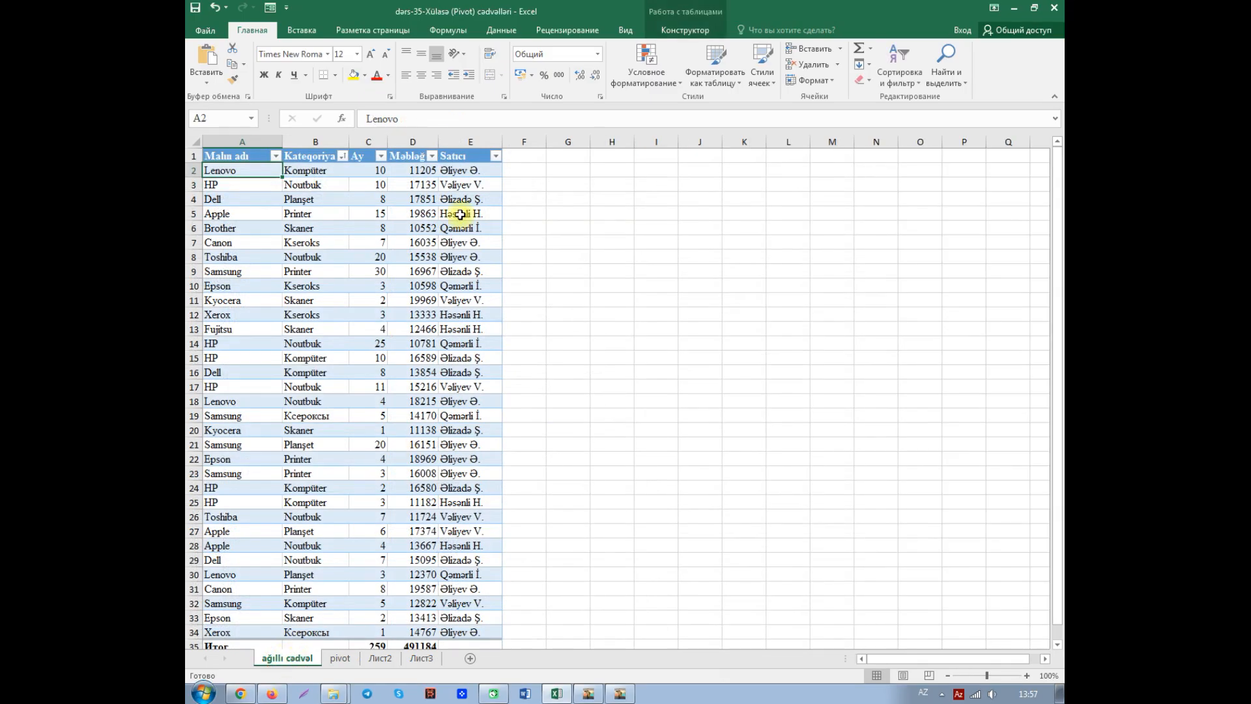
left_click(345, 660)
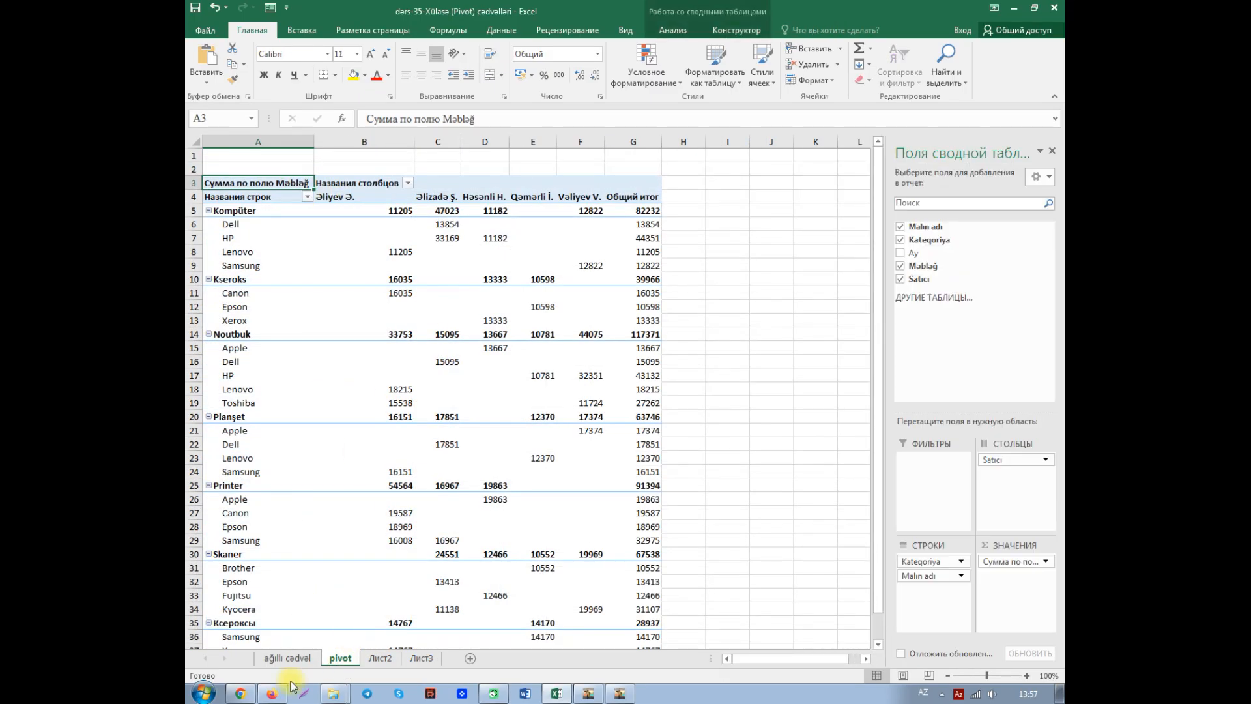
left_click(299, 657)
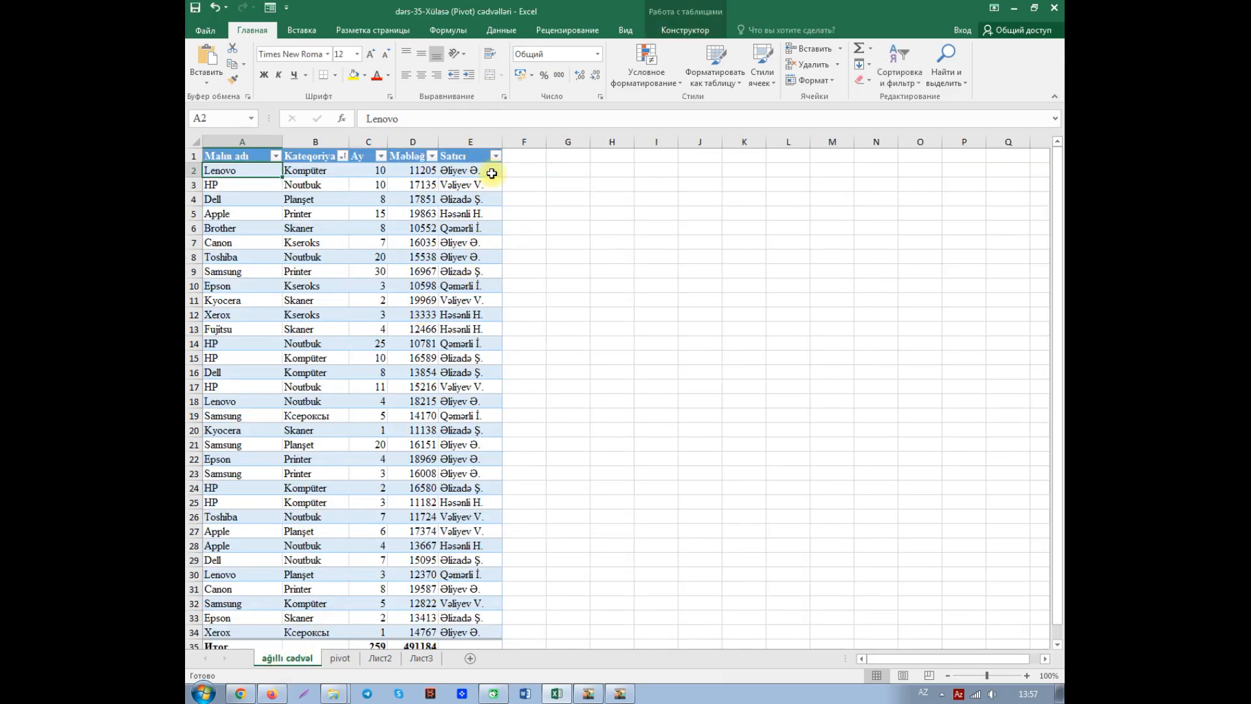
left_click(495, 156)
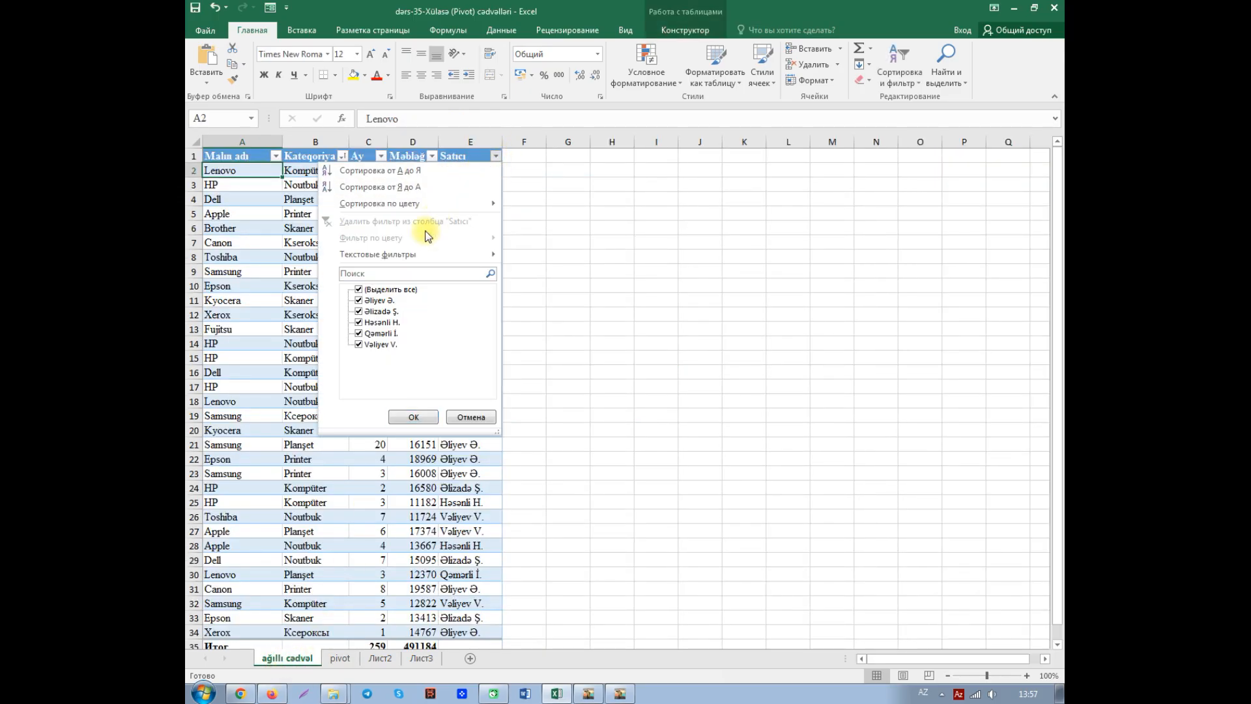
left_click(359, 289)
left_click(358, 300)
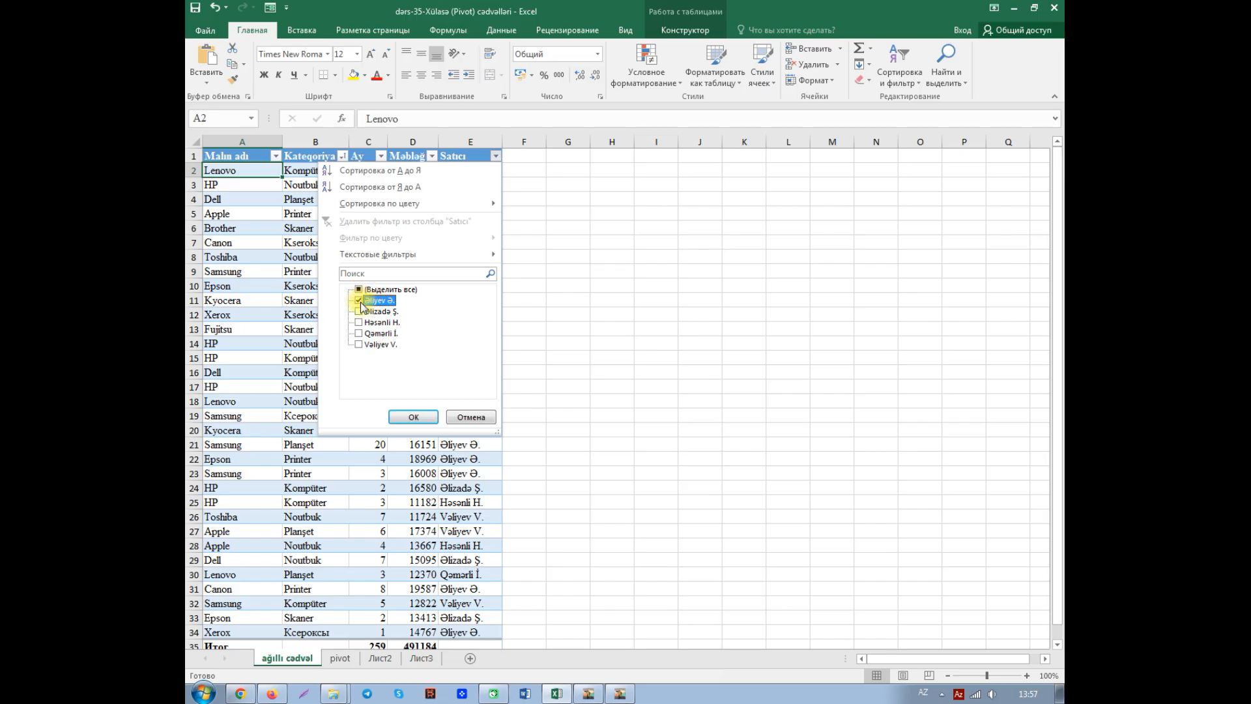
left_click(413, 417)
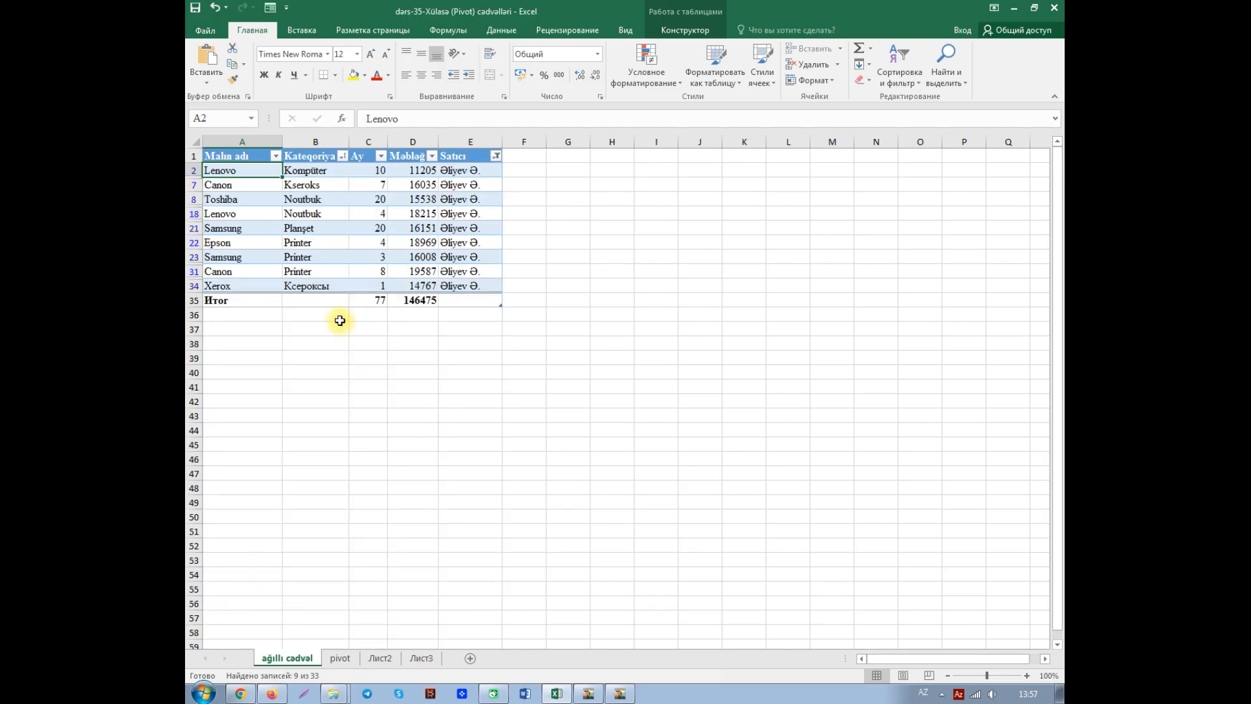
Filter the Kateqoriya column of the sales table to only Kompüter and compare the amount with the pivot table
left_click(342, 156)
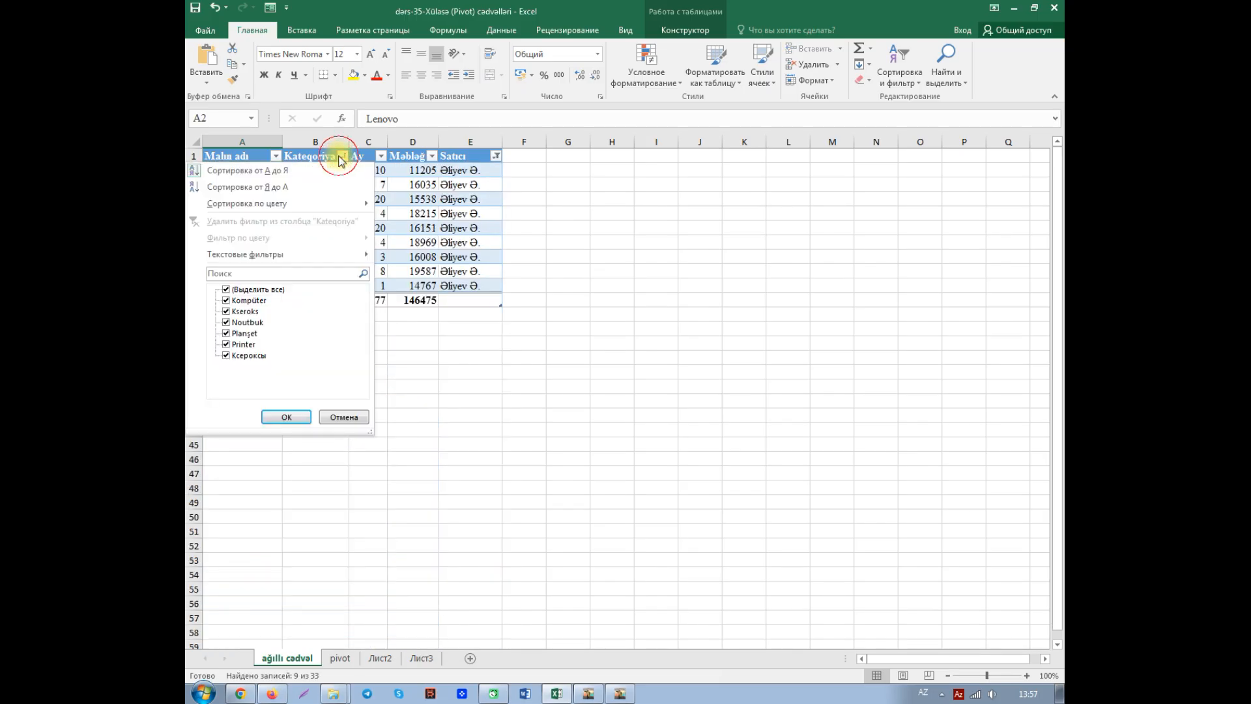
left_click(531, 274)
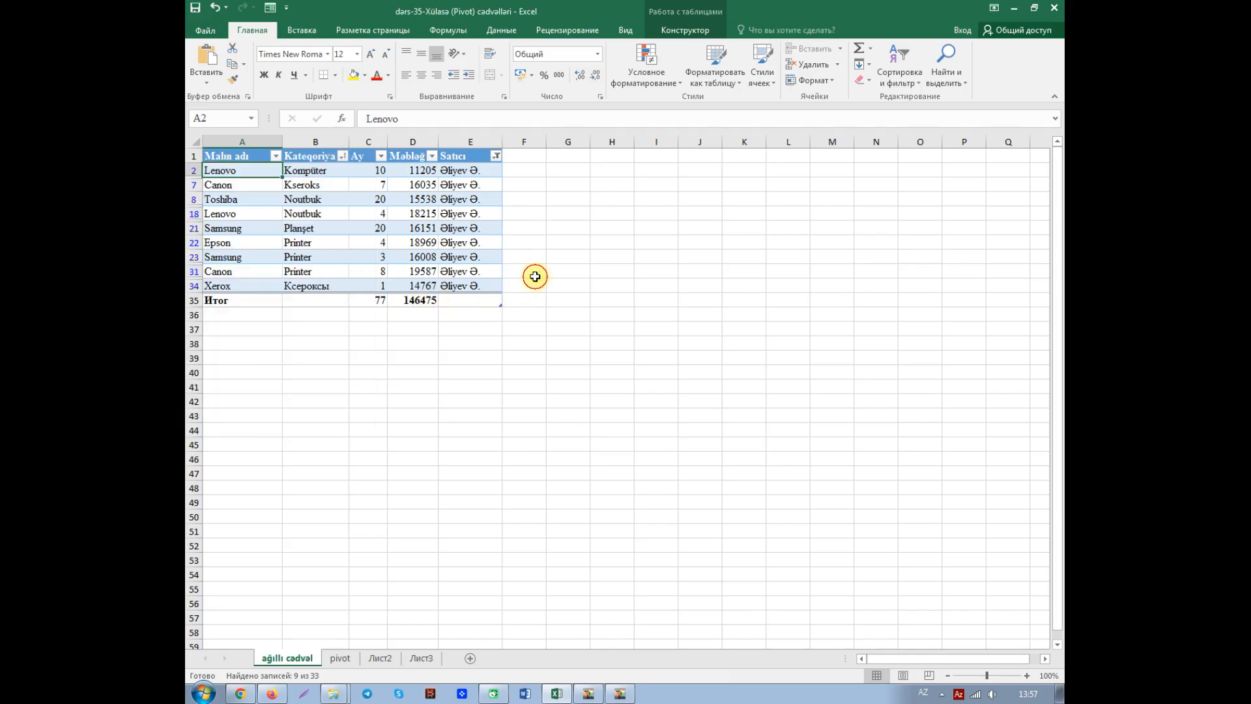
left_click(325, 203)
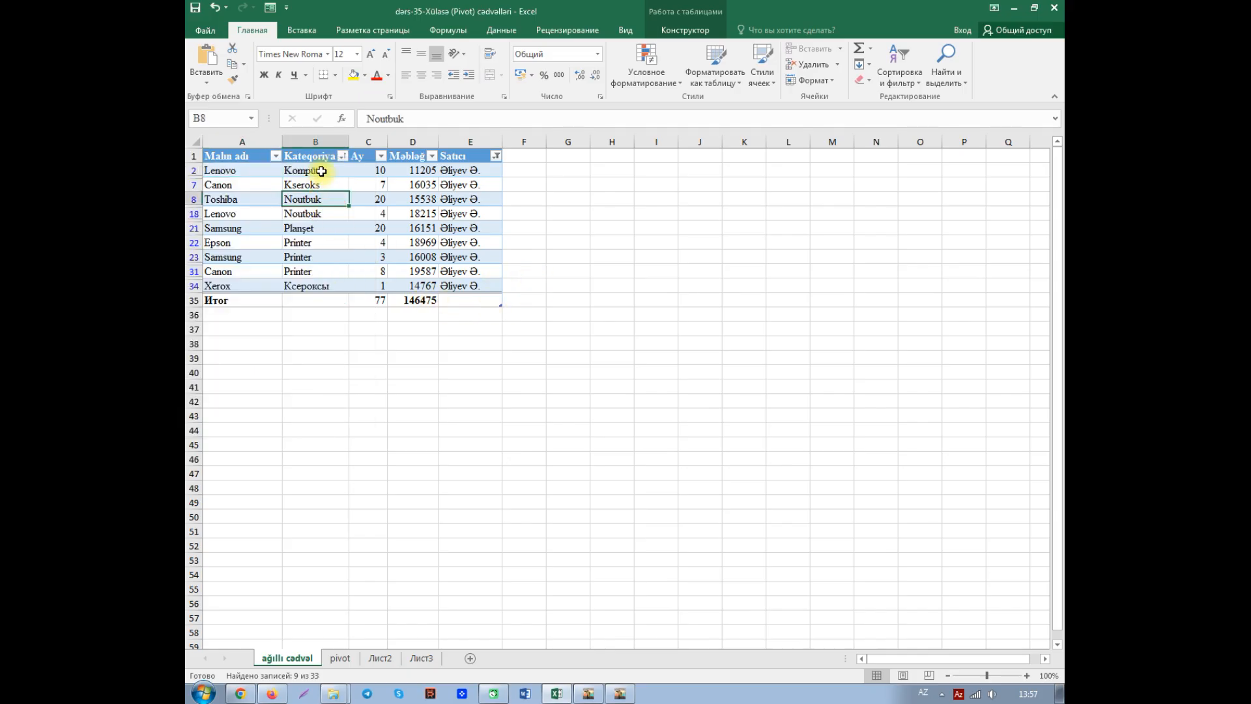
left_click(343, 156)
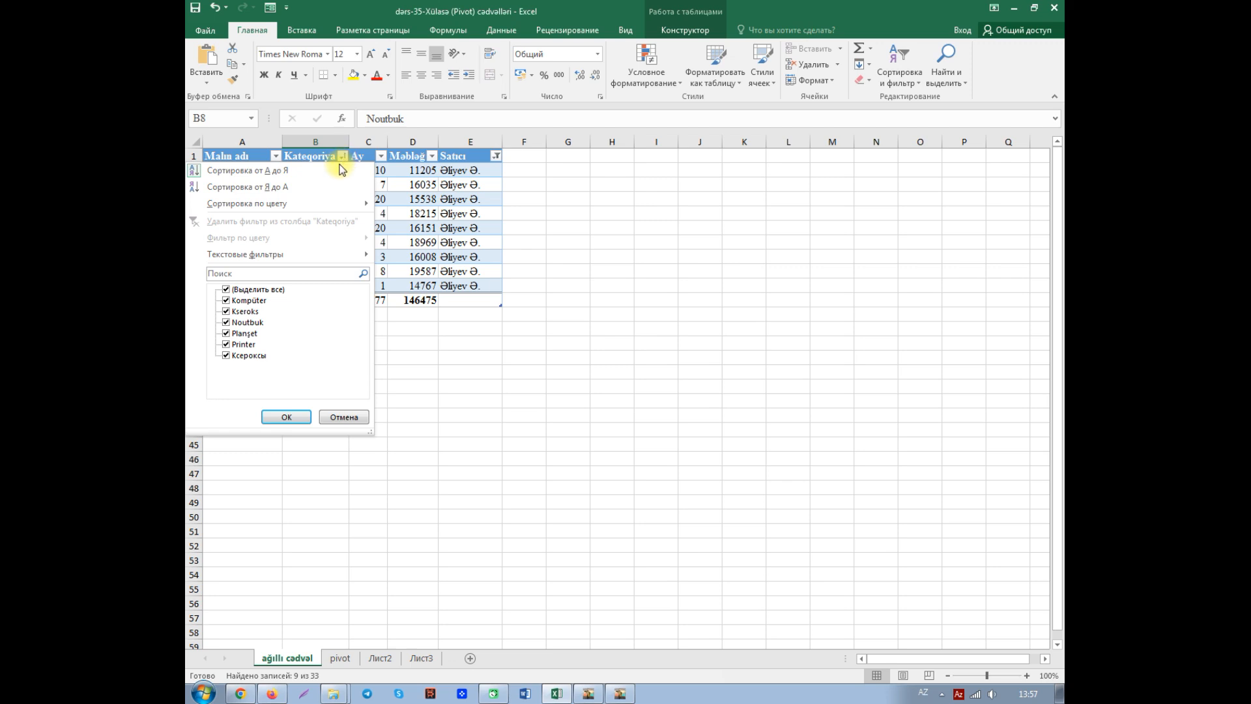
left_click(226, 290)
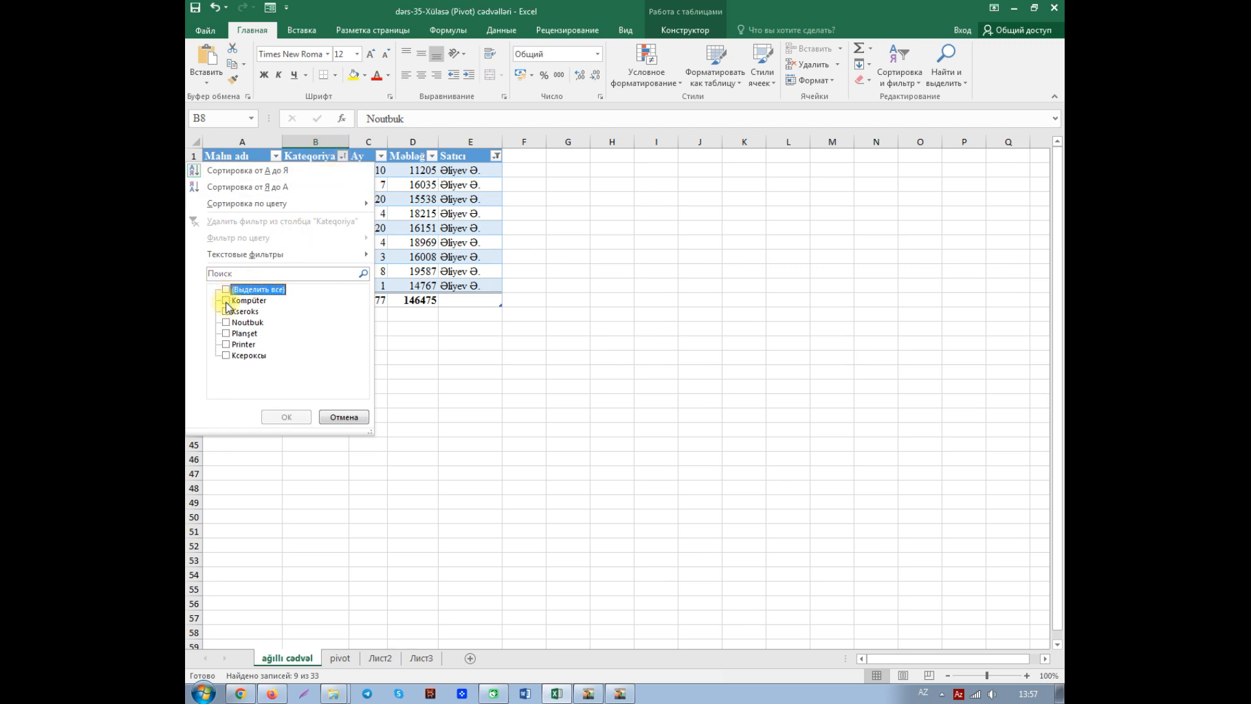
left_click(226, 300)
left_click(287, 417)
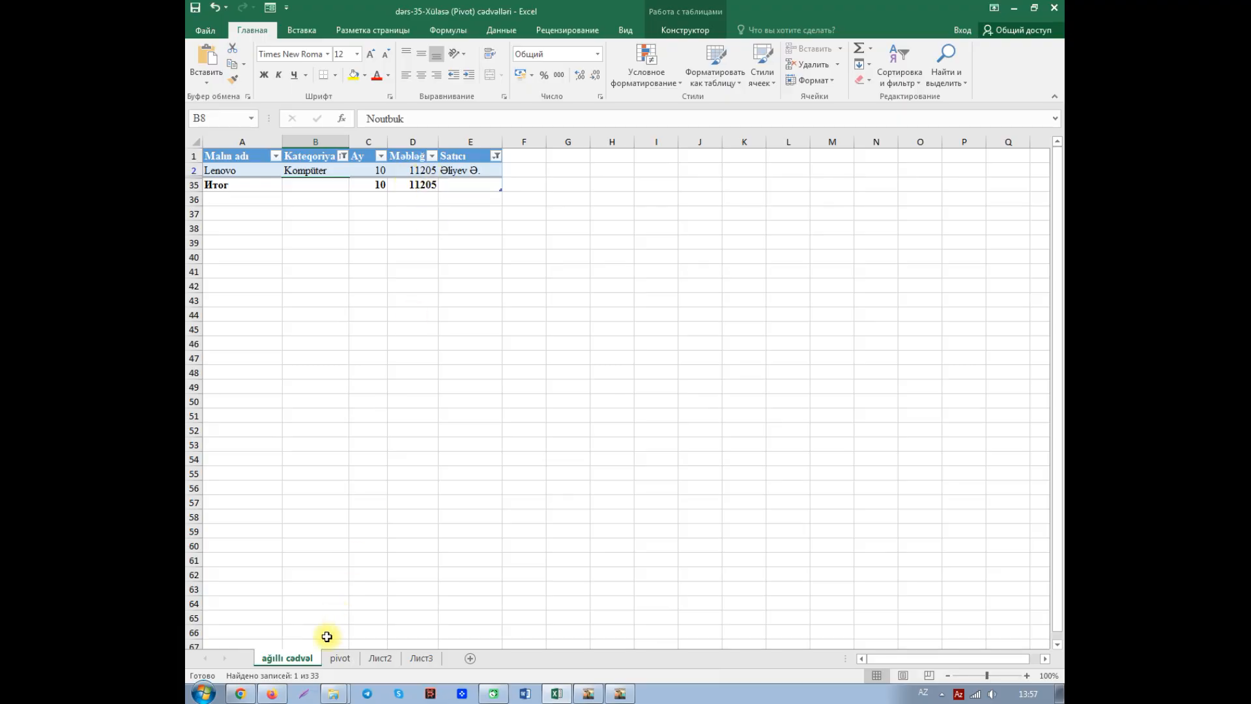
left_click(338, 658)
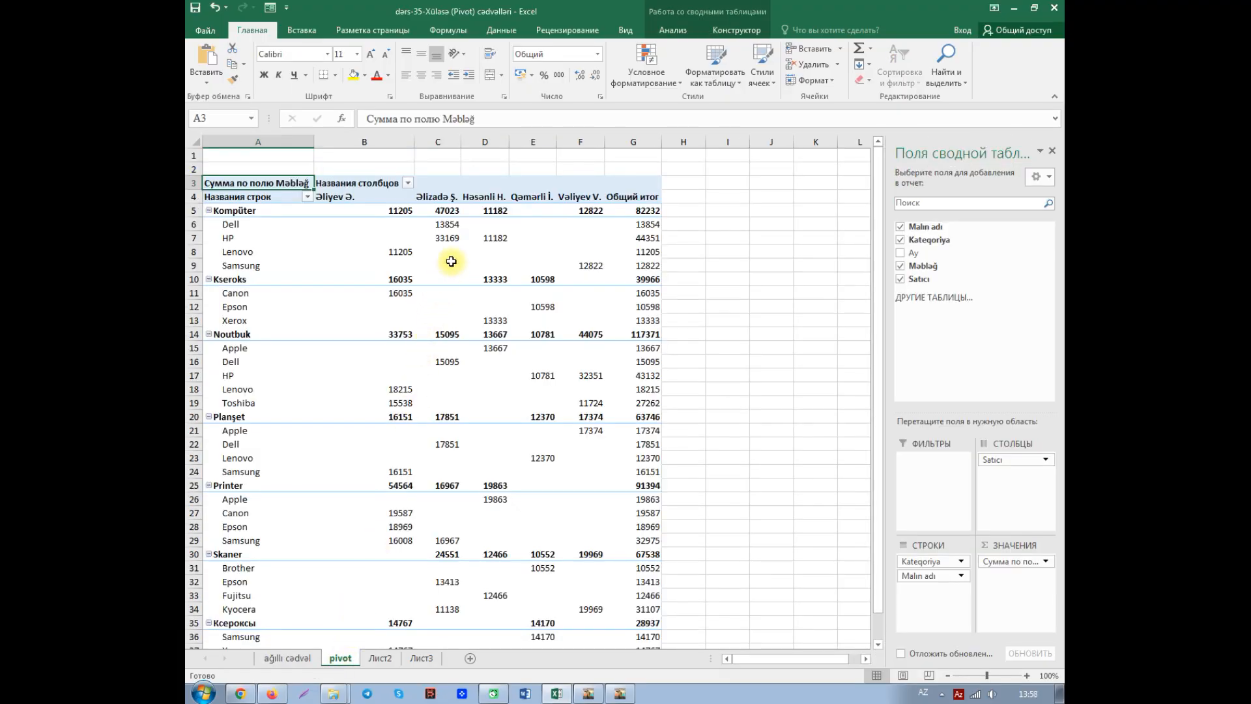
Clear the Kateqoriya and Satıcı filters from the sales table on the ağıllı cədvəl sheet
left_click(290, 659)
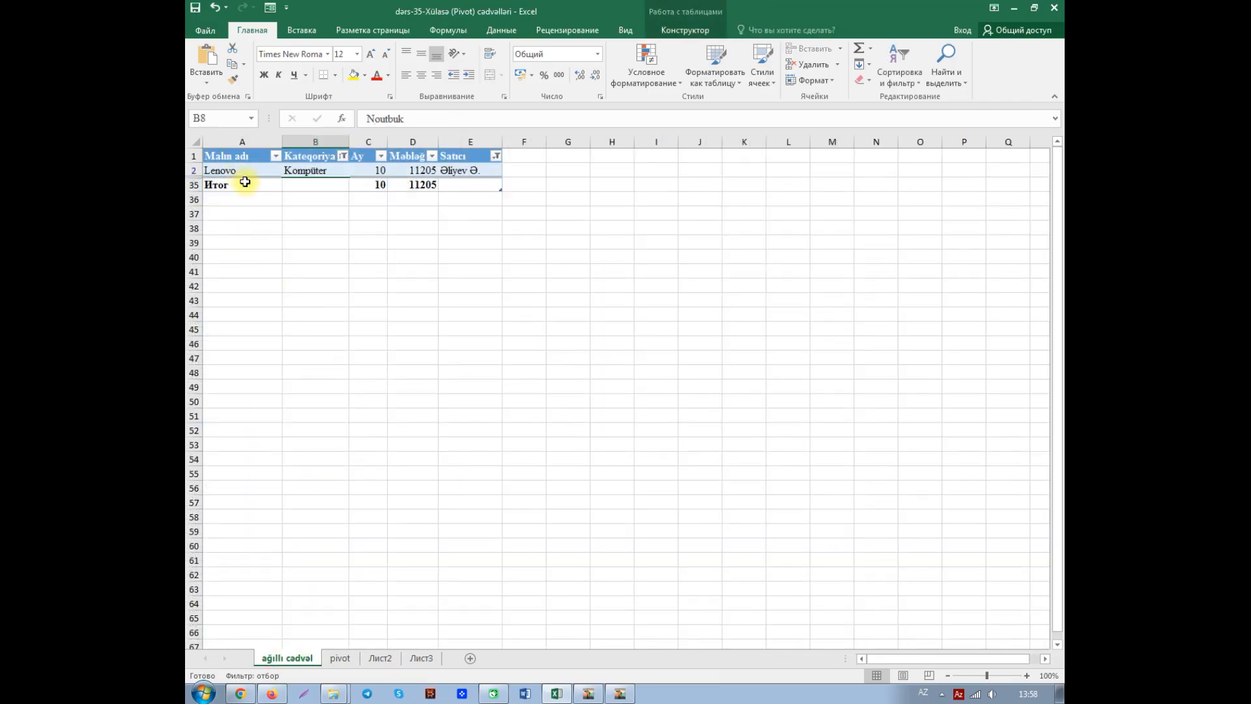
left_click(344, 157)
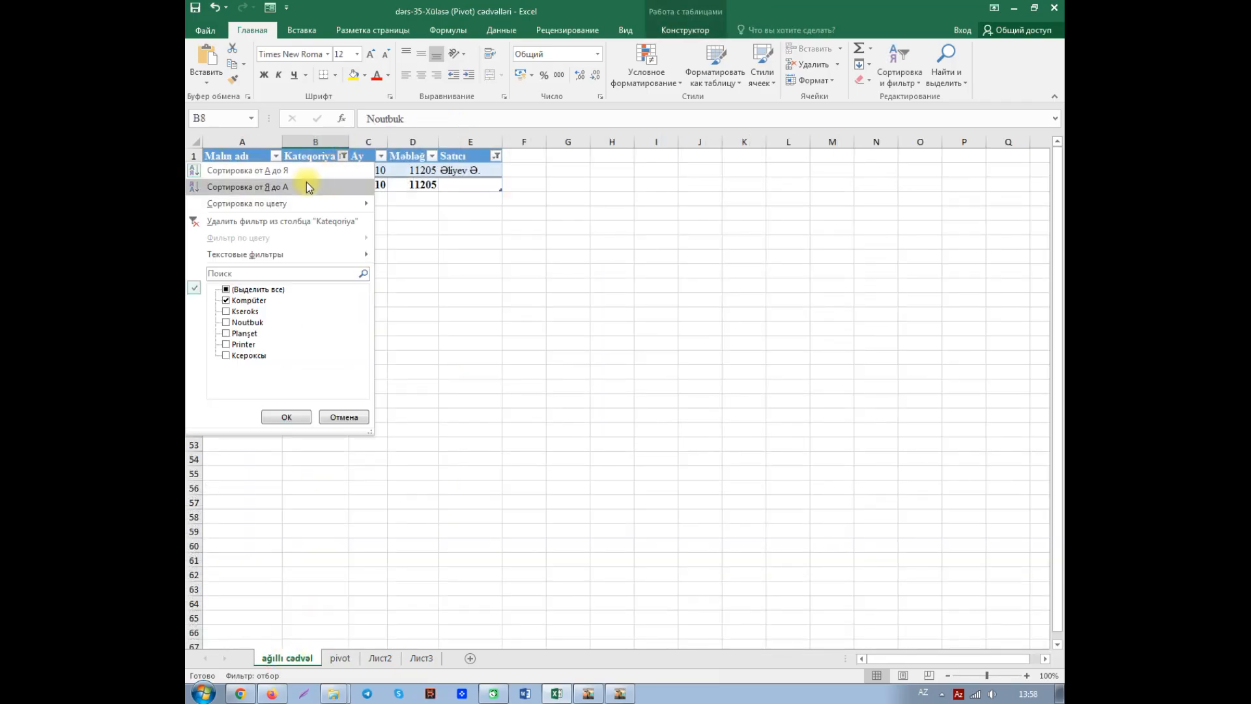
left_click(344, 219)
left_click(495, 158)
left_click(382, 219)
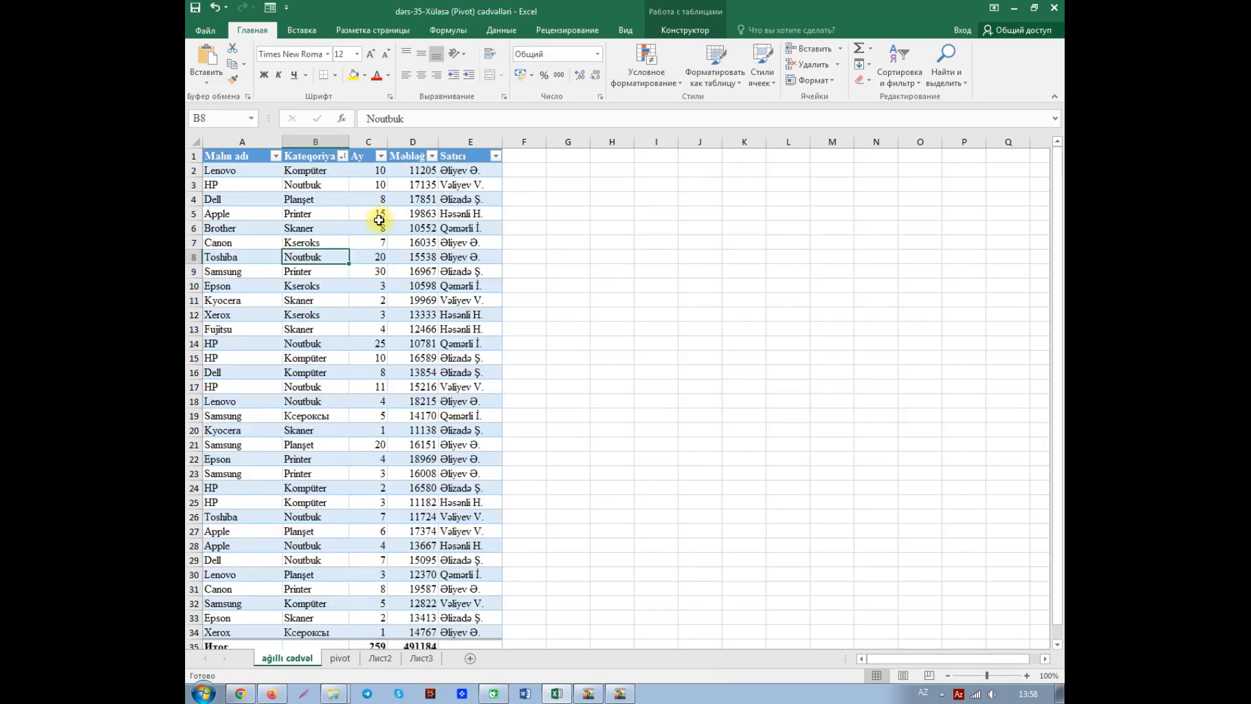
Compare the pivot table layout with the sales table's Satıcı filter options and return to the pivot sheet
left_click(340, 658)
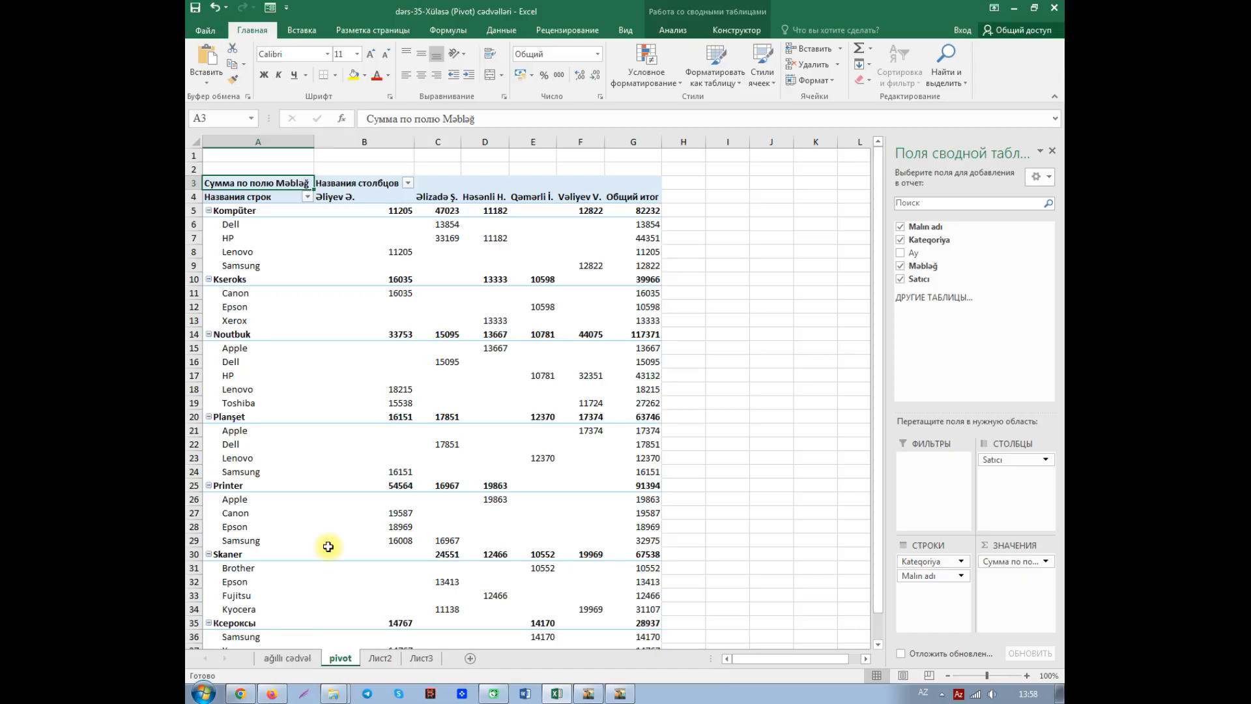
left_click(288, 660)
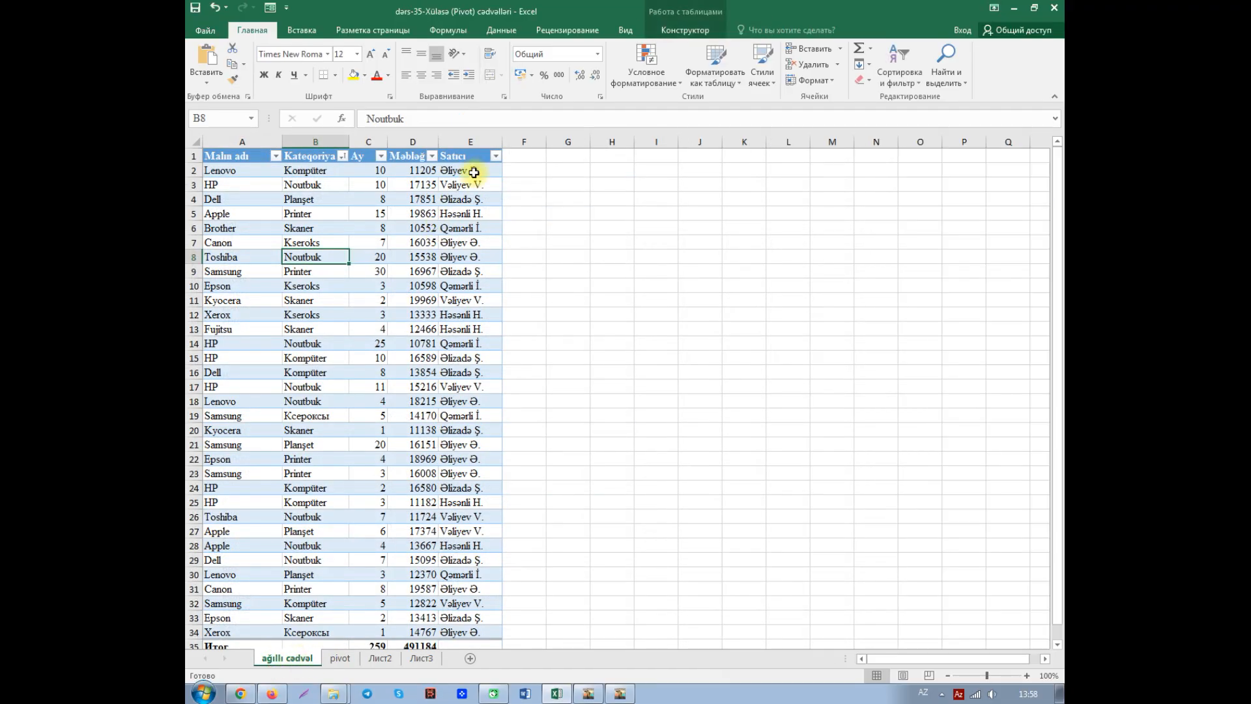
left_click(496, 155)
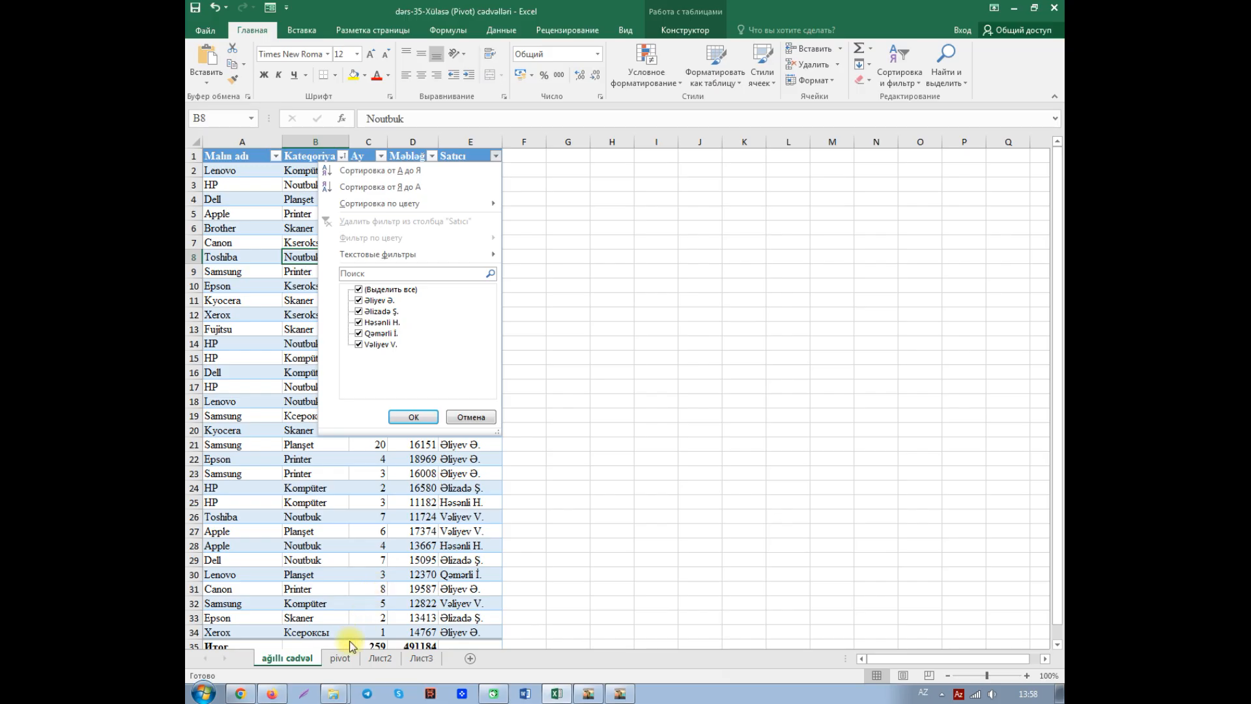
left_click(344, 660)
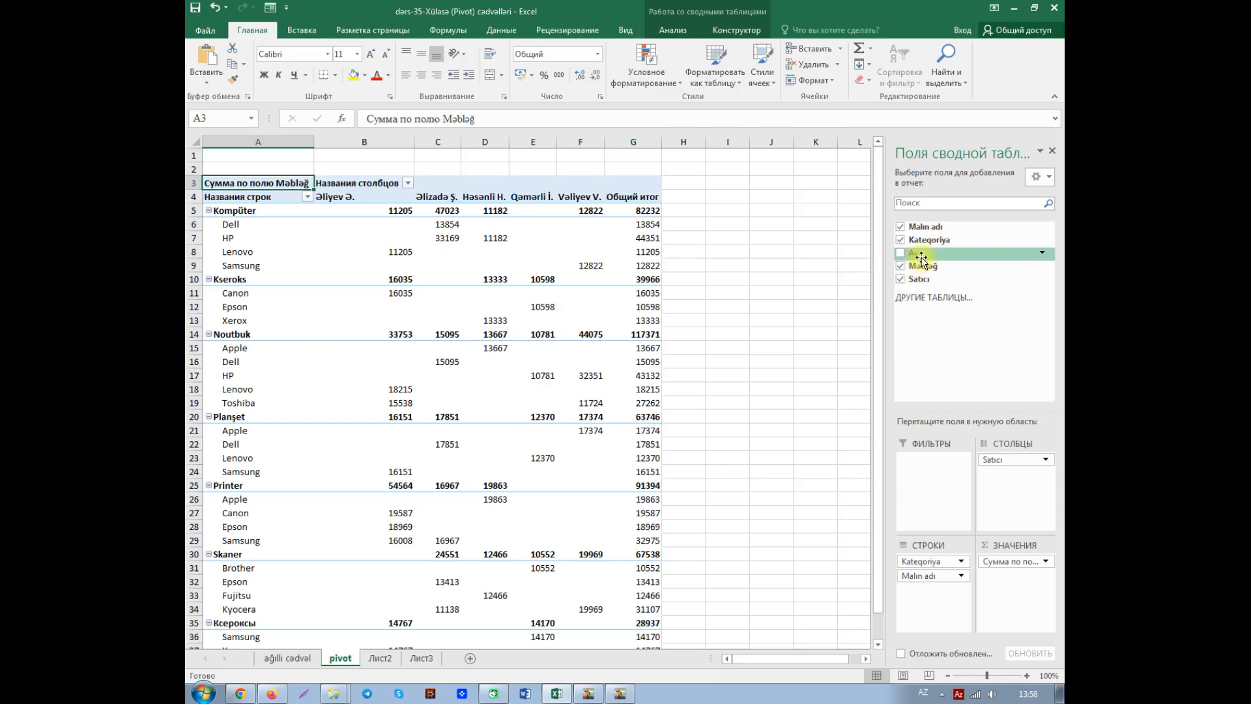
Check the Ay column in the source sales table and add Ay to the pivot table's values as a second sum
left_click(292, 660)
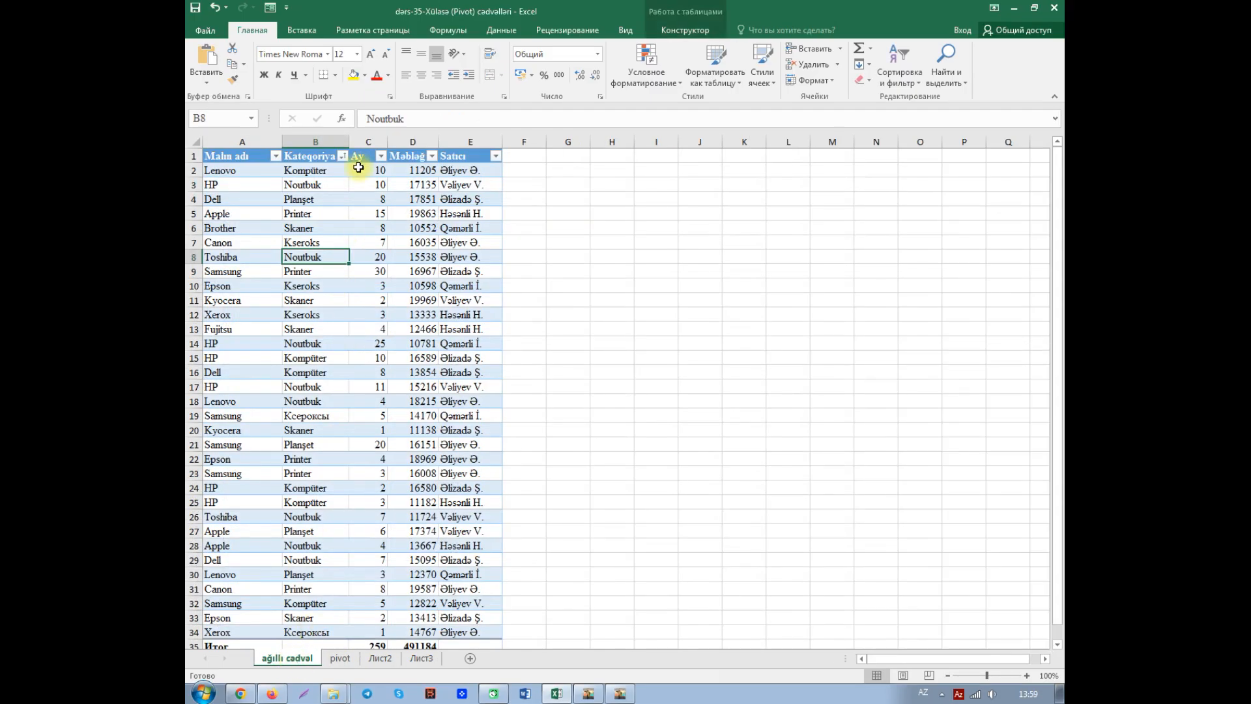
left_click(338, 658)
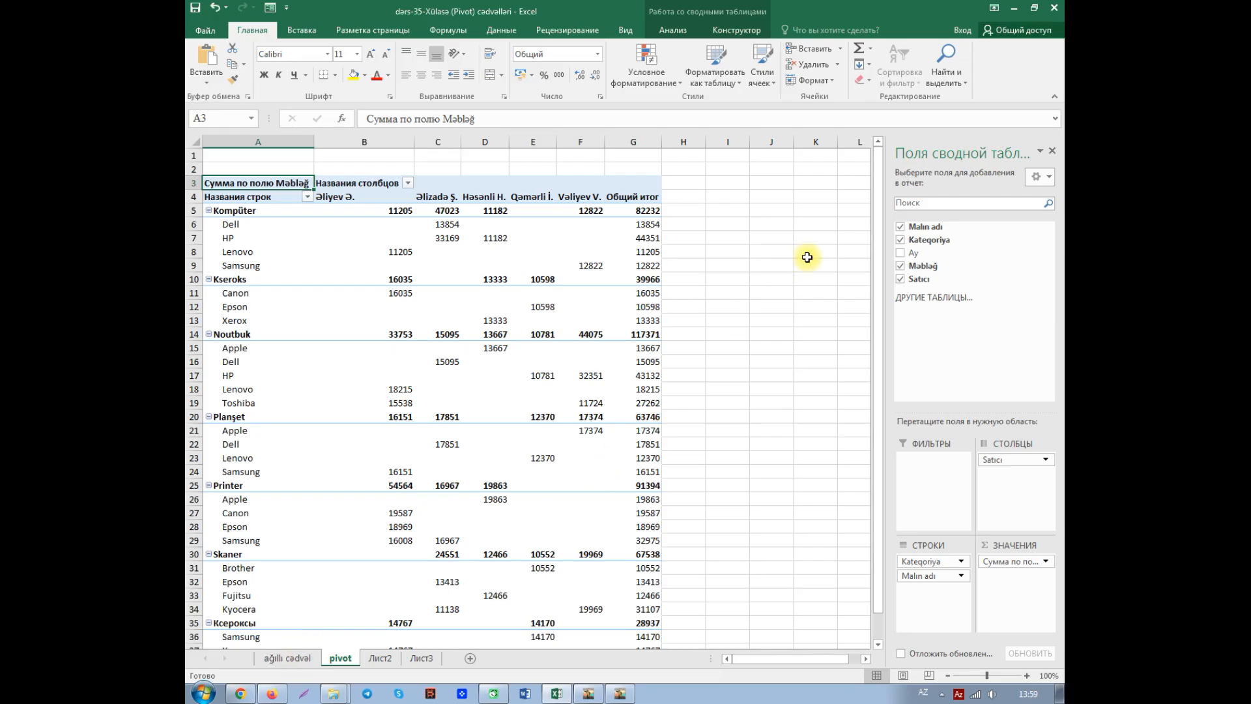
left_click_drag(910, 256, 1007, 582)
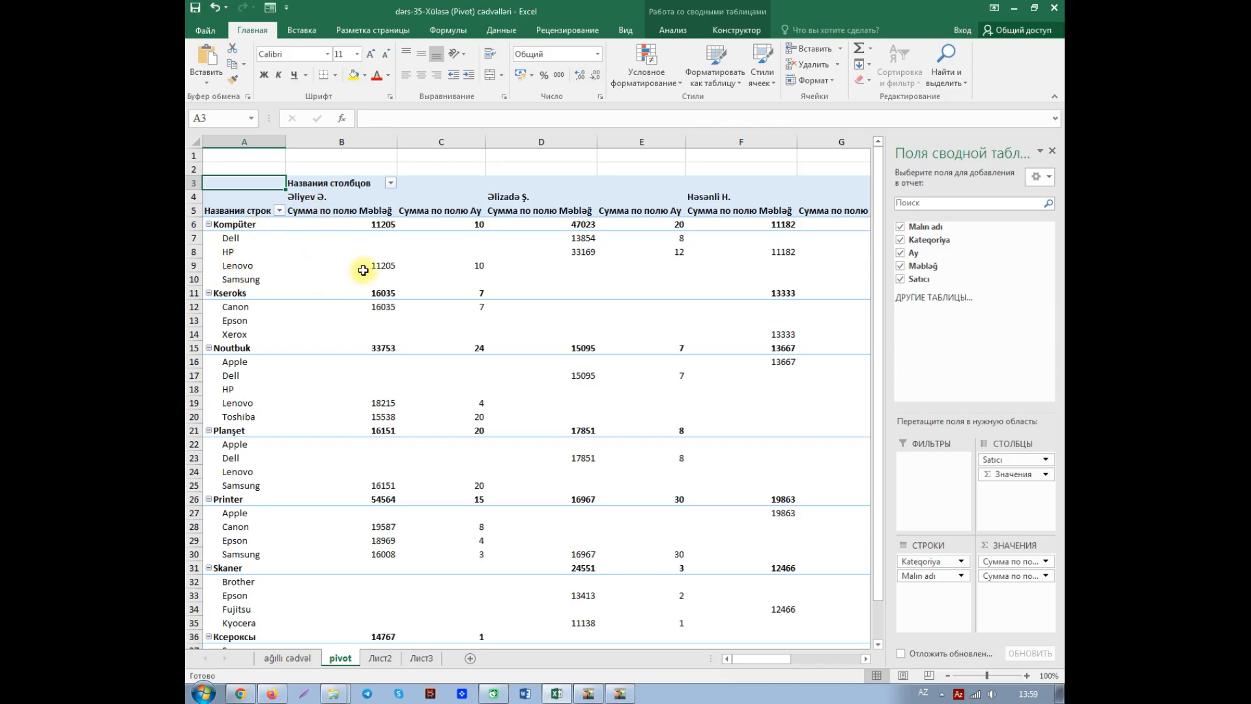
mouse_move(482, 269)
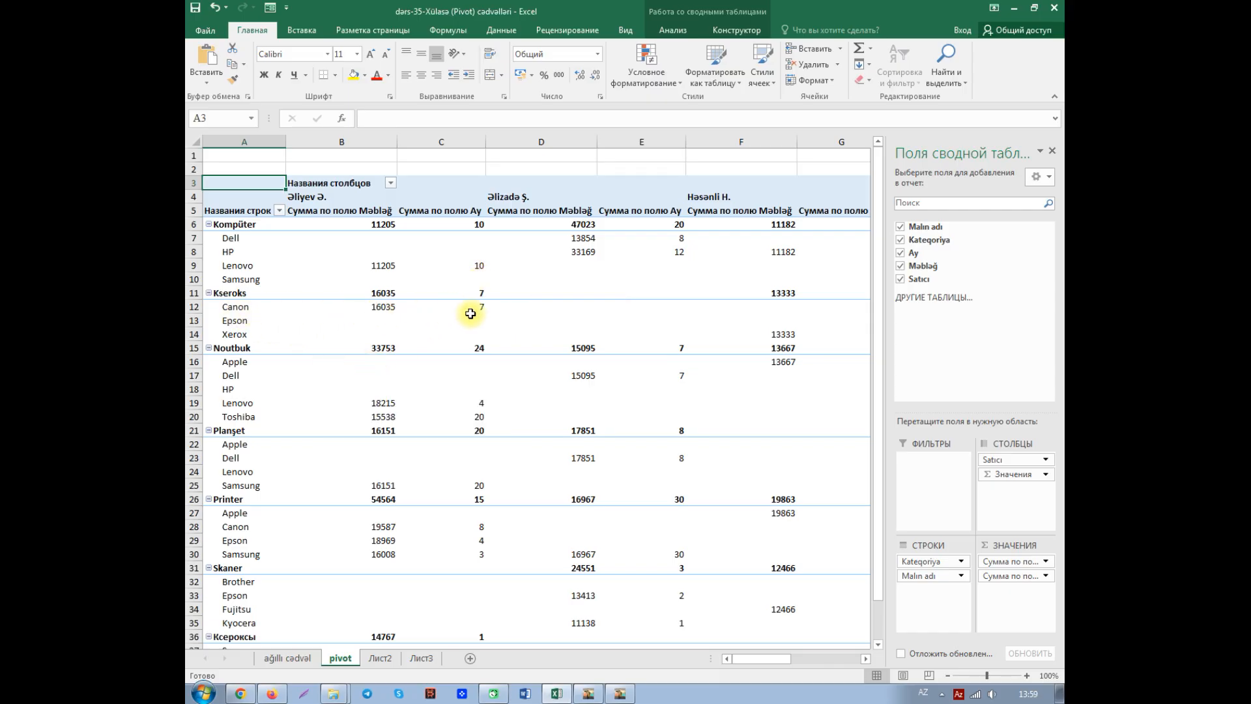
mouse_move(490, 310)
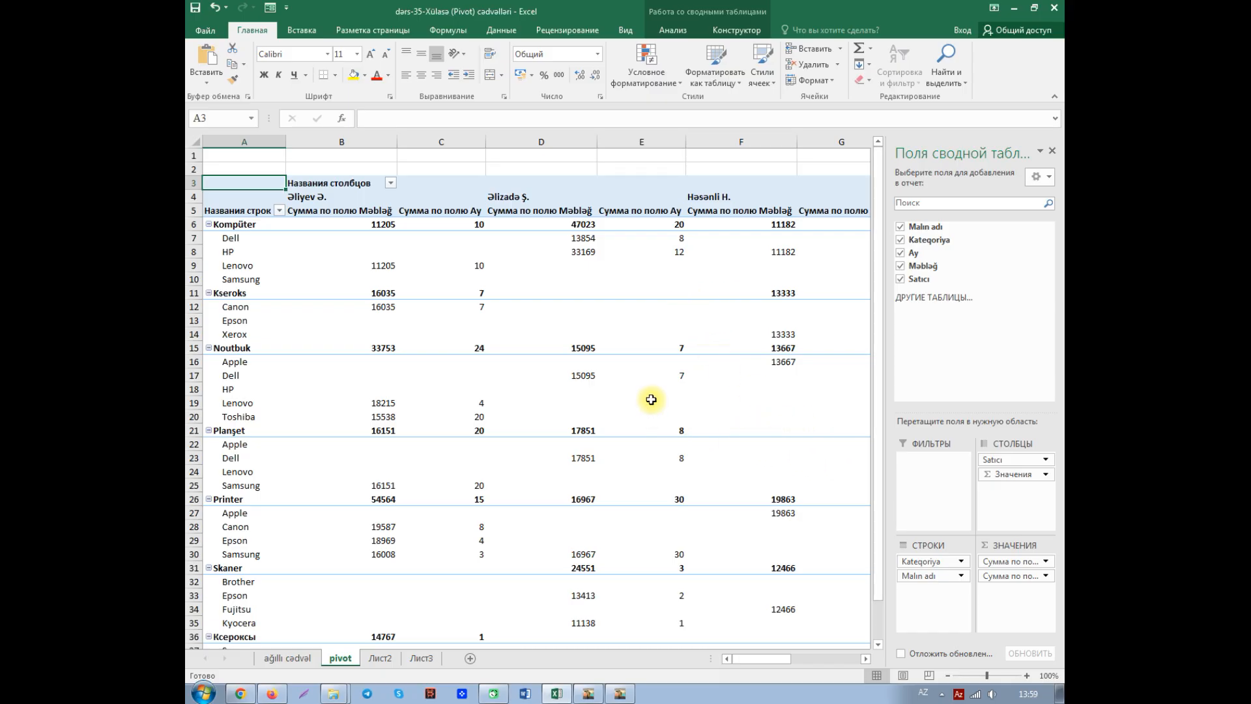
mouse_move(587, 225)
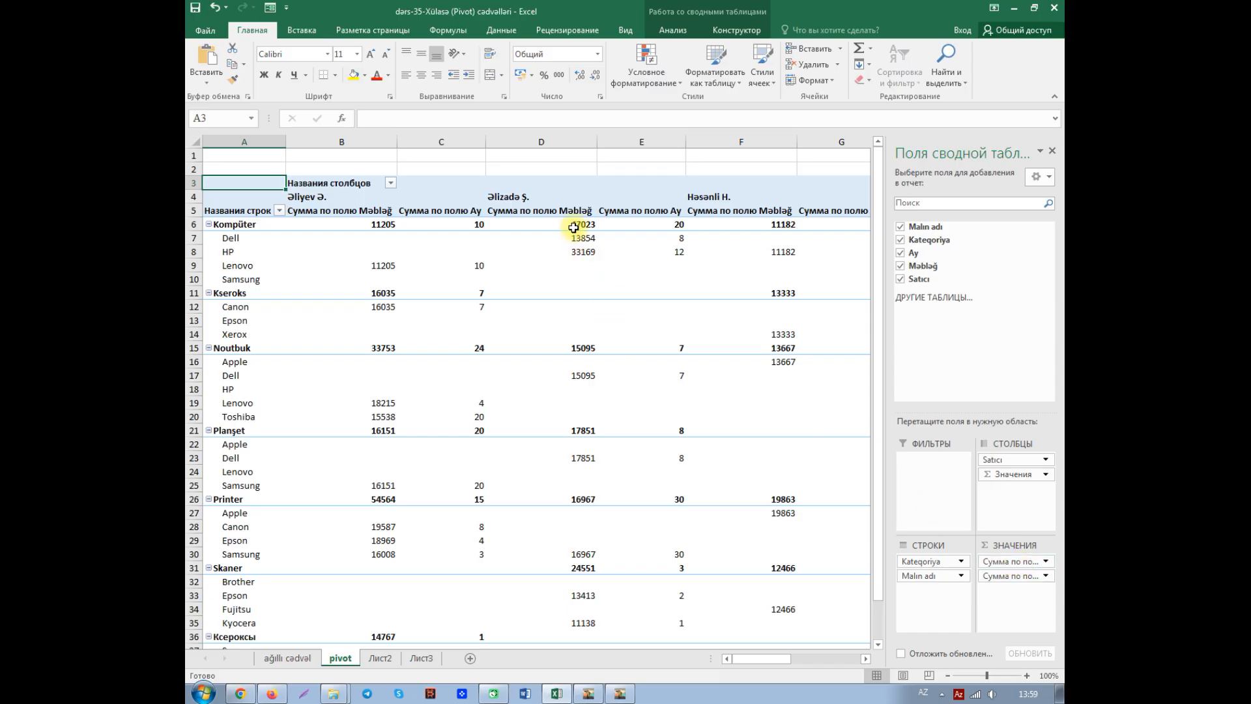
Format the pivot table's Məbləğ sums as Числовой with 0 decimal places and a thousands separator
left_click(1046, 562)
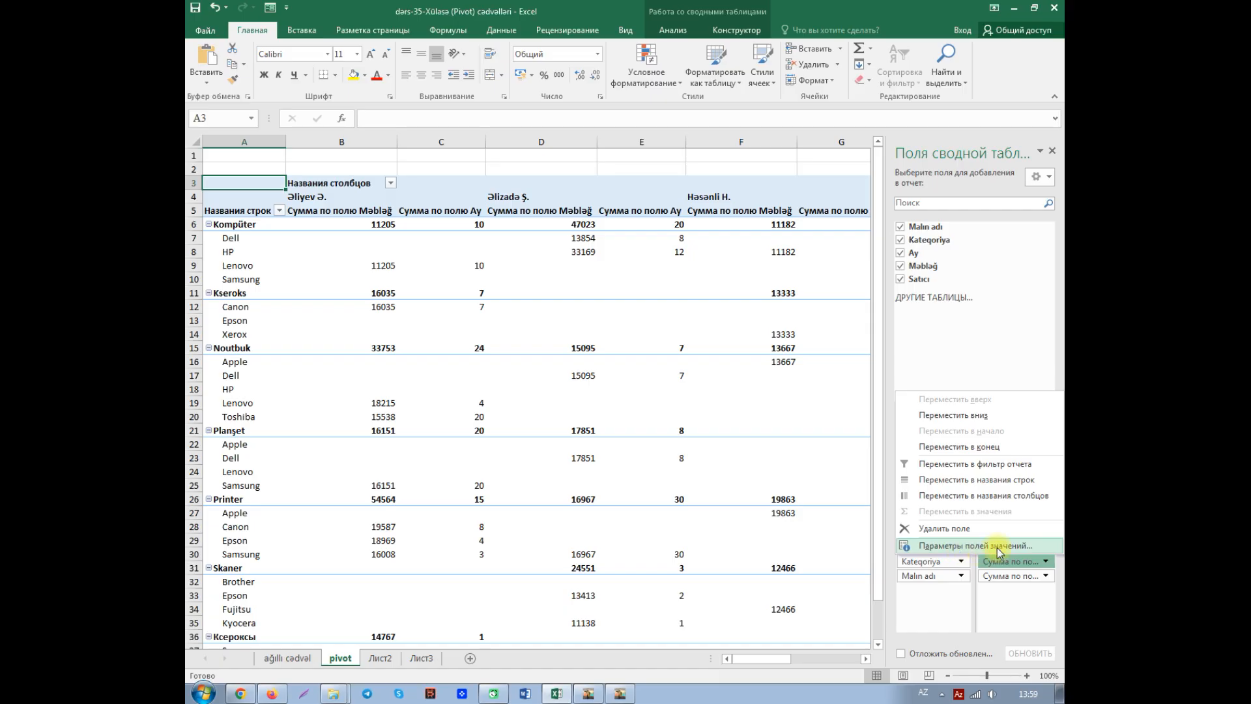
left_click(985, 547)
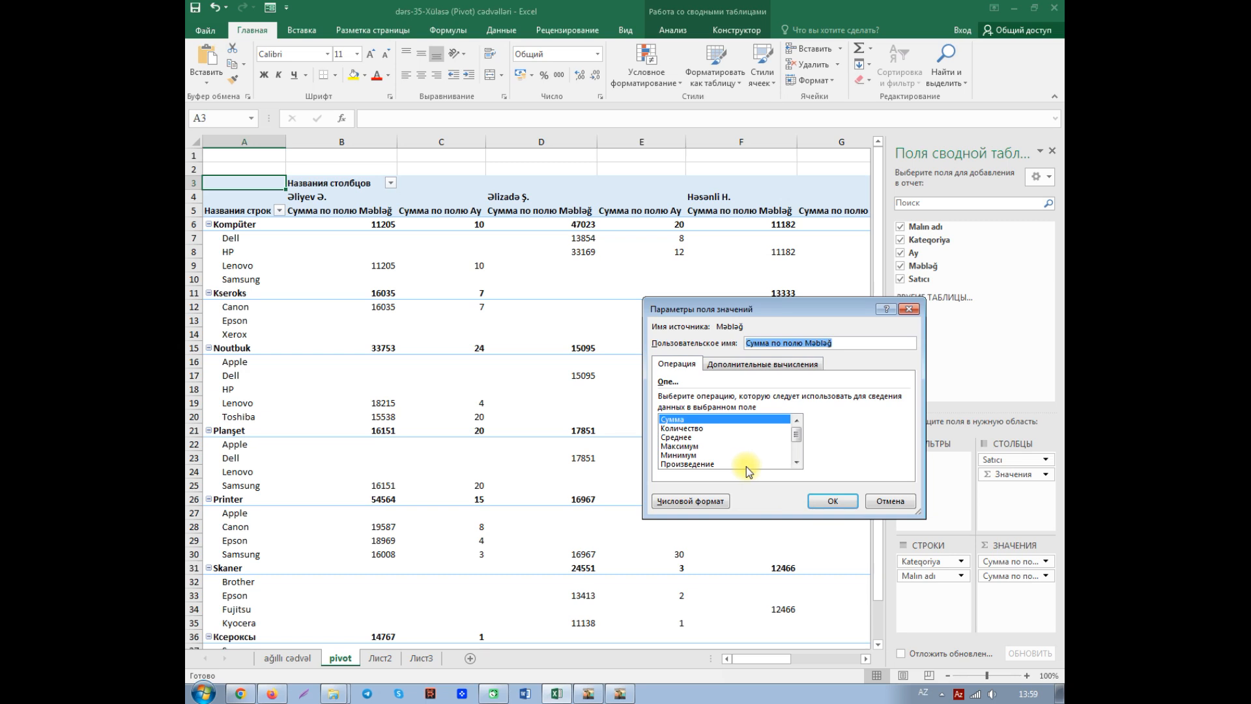
left_click(688, 502)
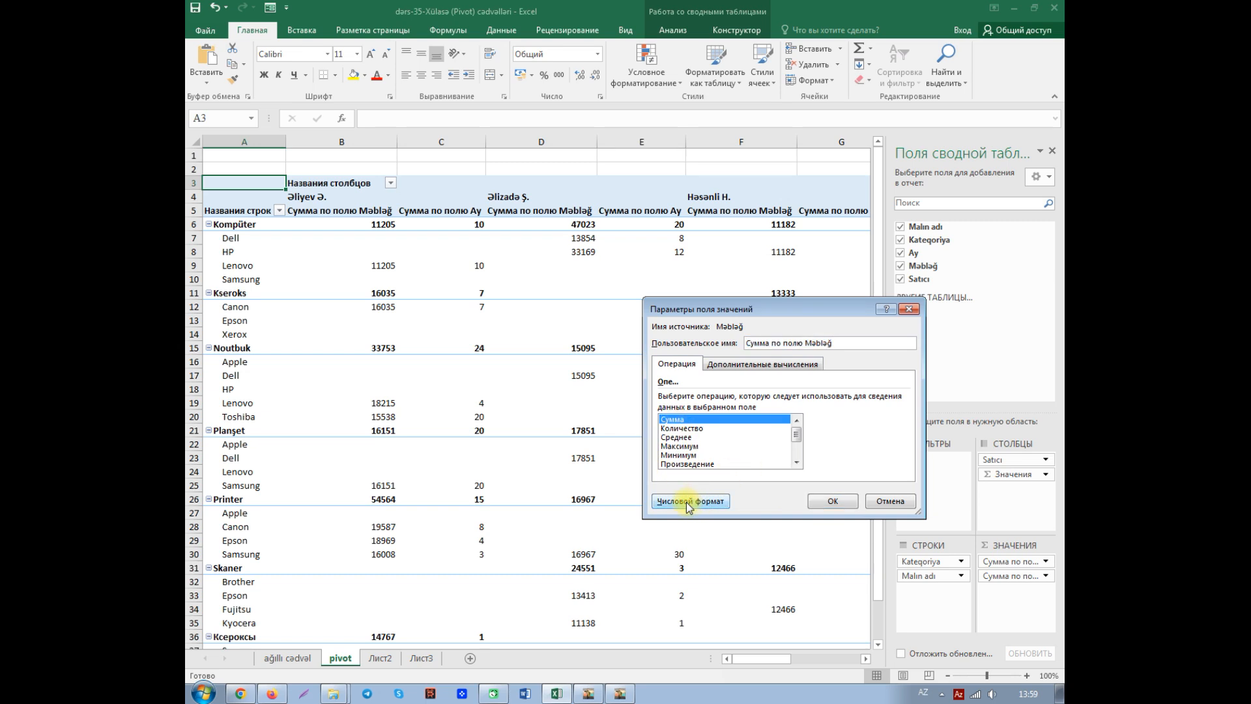
left_click(595, 318)
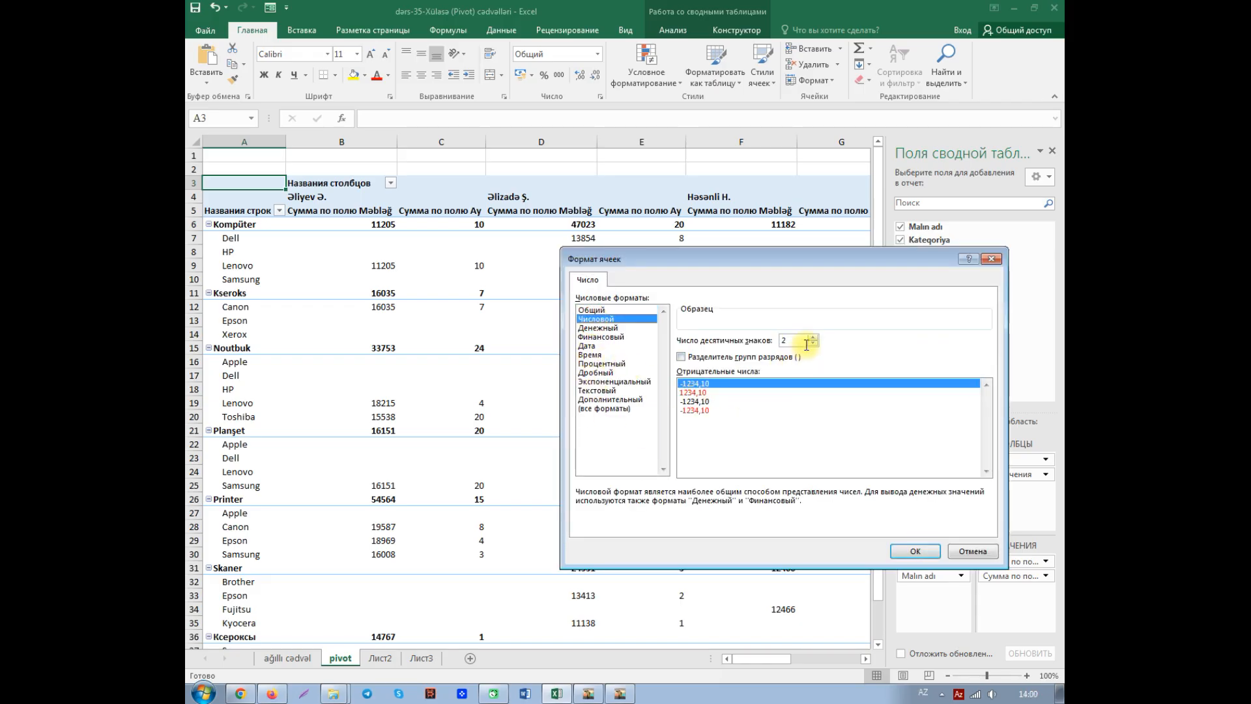
left_click(813, 344)
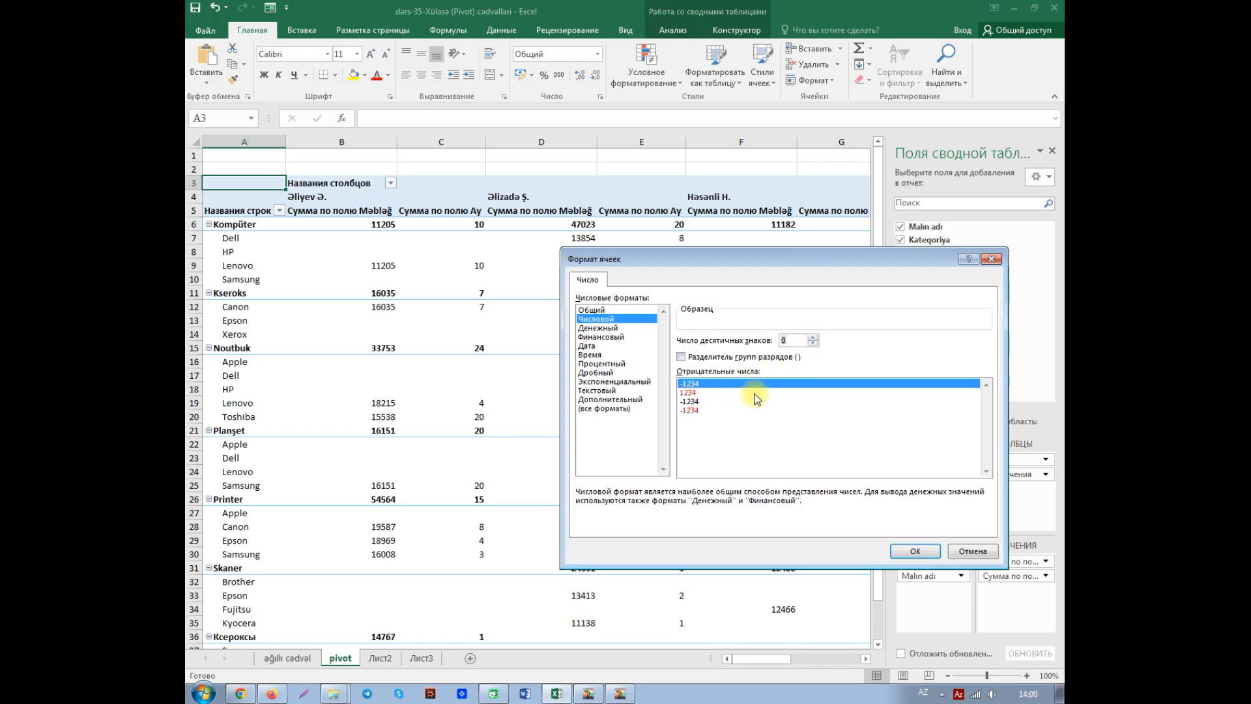
left_click(681, 357)
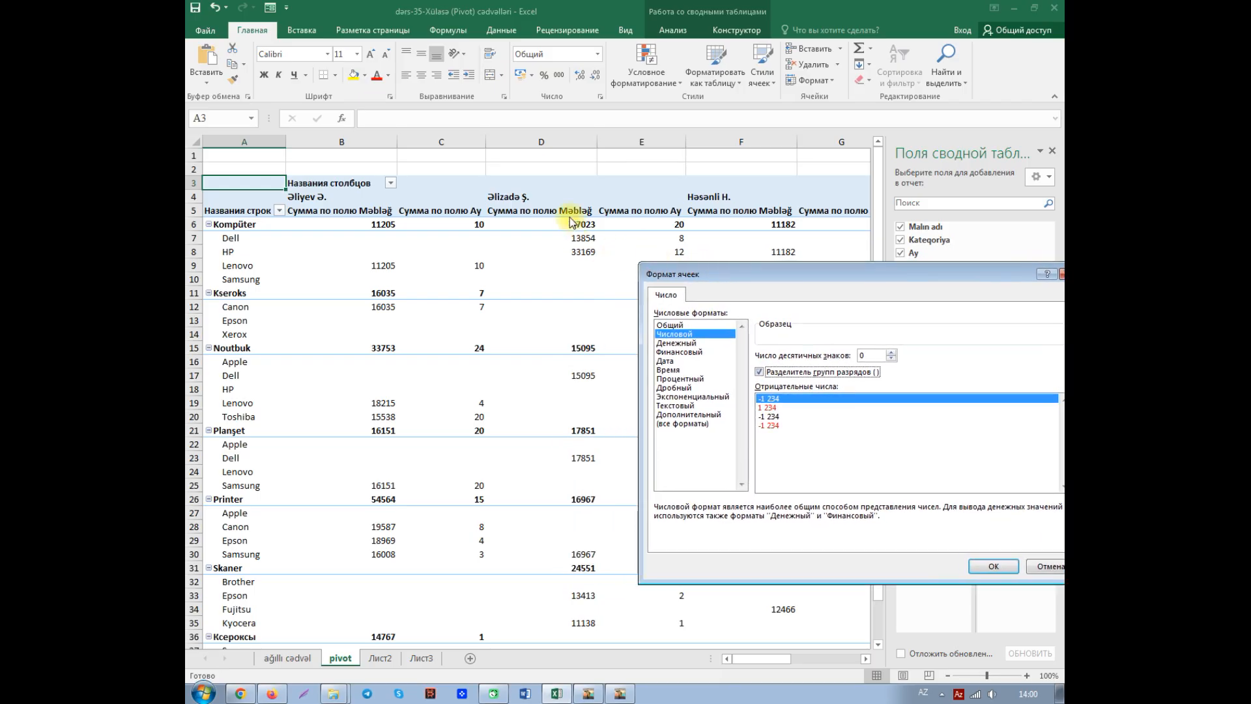
left_click(989, 565)
left_click(833, 501)
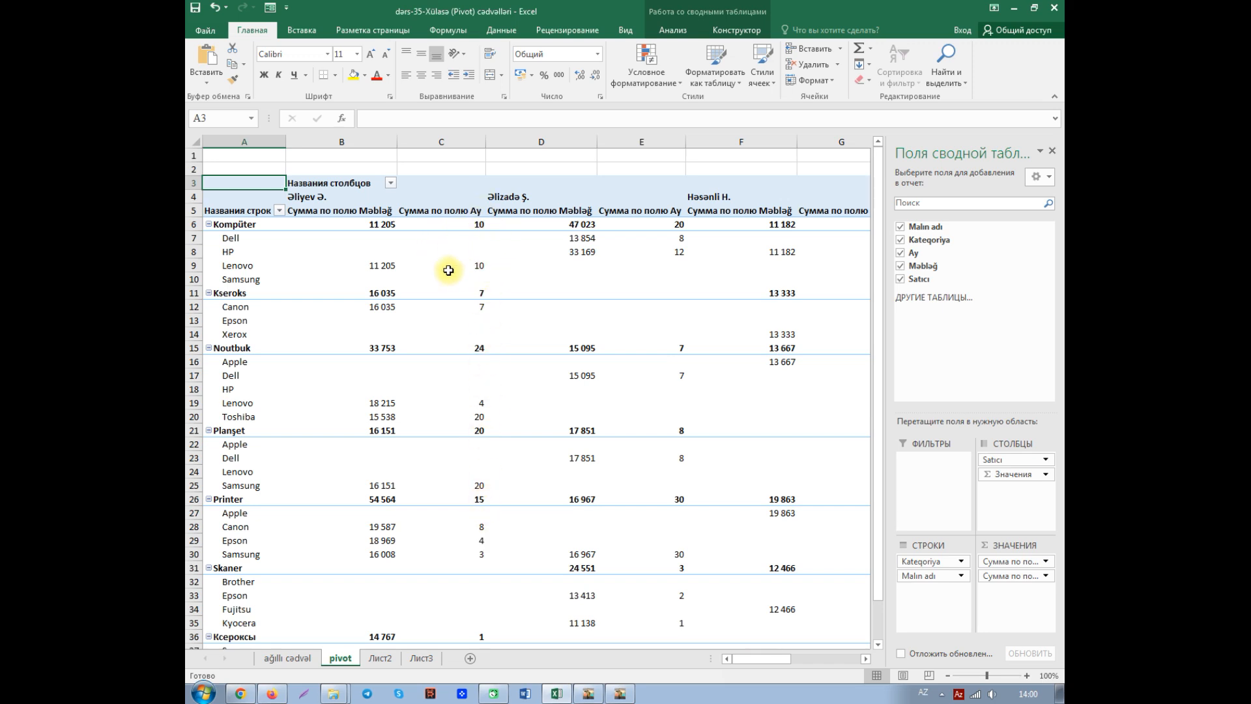
Rename the pivot table's Məbləğ sum field to "Məbləğ" with a leading space so it differs from the source field name
left_click(1047, 564)
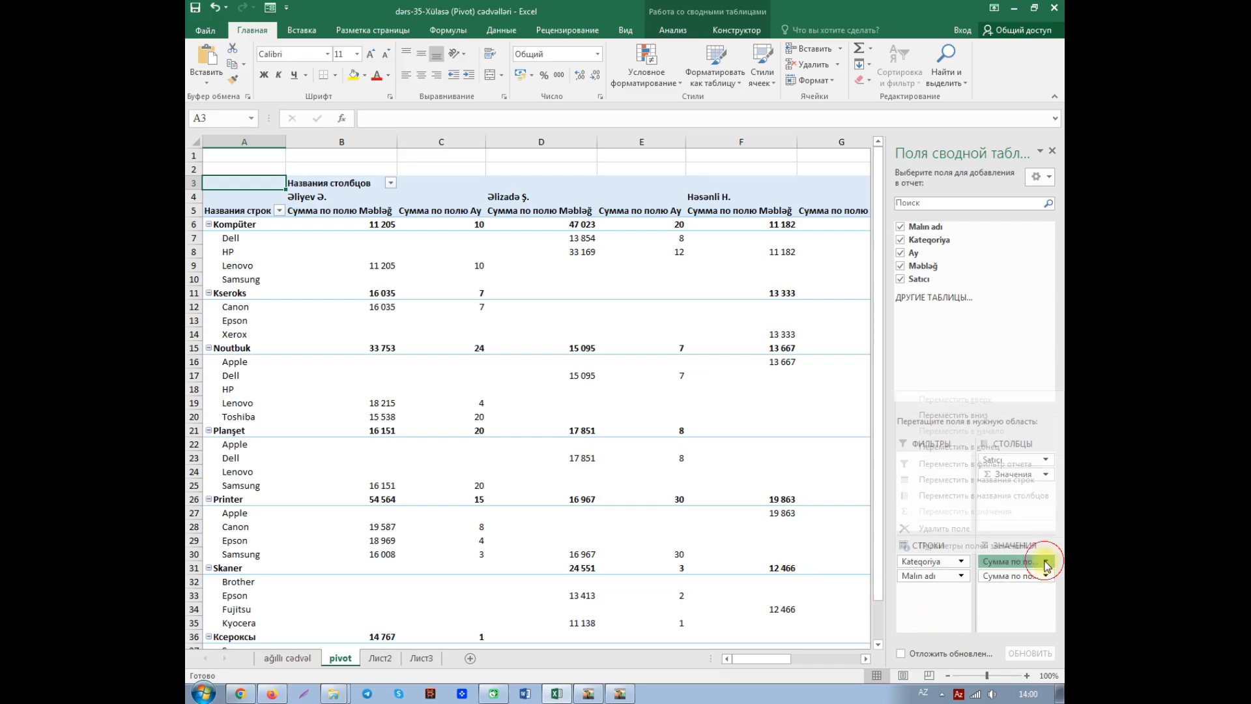
left_click(968, 555)
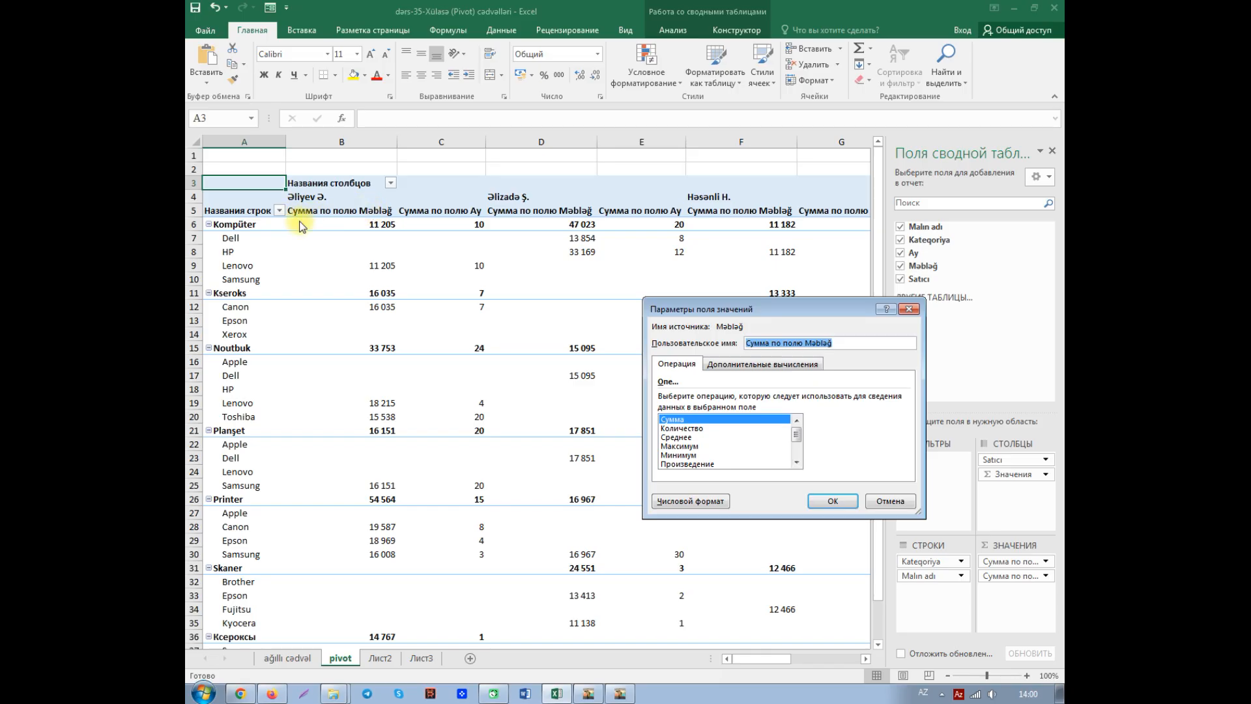
left_click(749, 344)
key("Delete")
key("Delete")
key("Delete")
key("Delete")
key("Delete")
key("Delete")
key("Delete")
key("Delete")
key("Delete")
key("Delete")
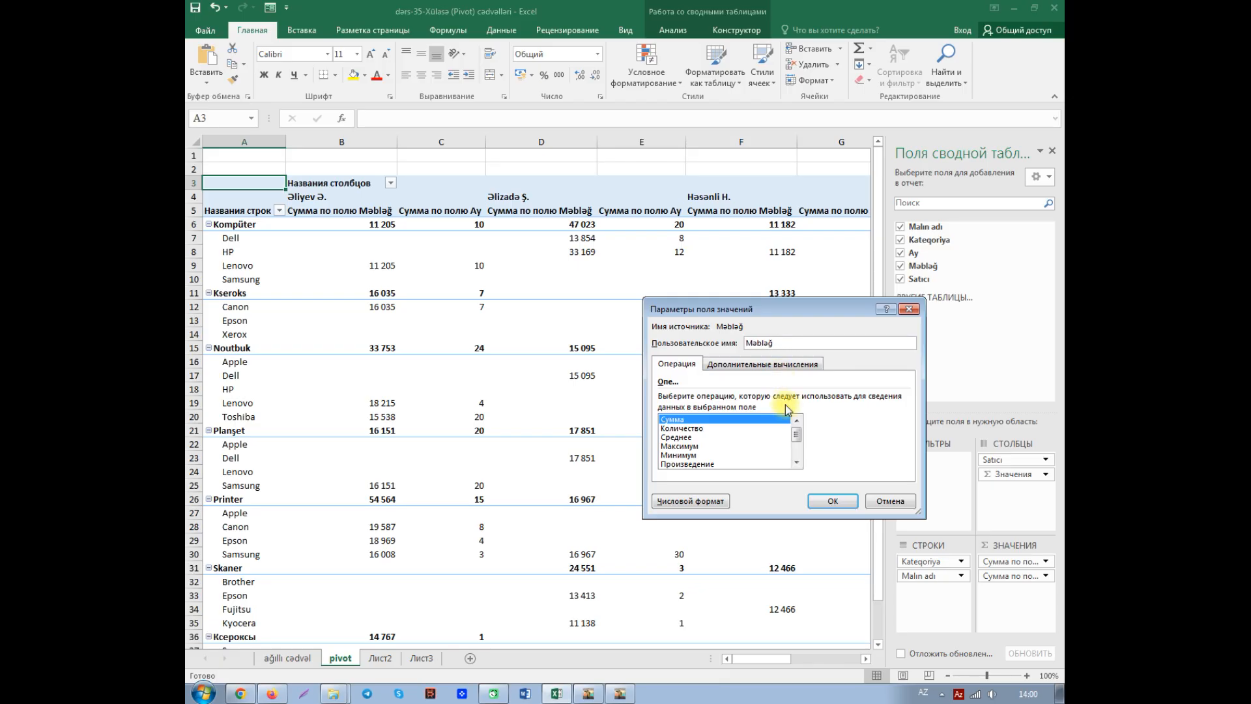
left_click(830, 502)
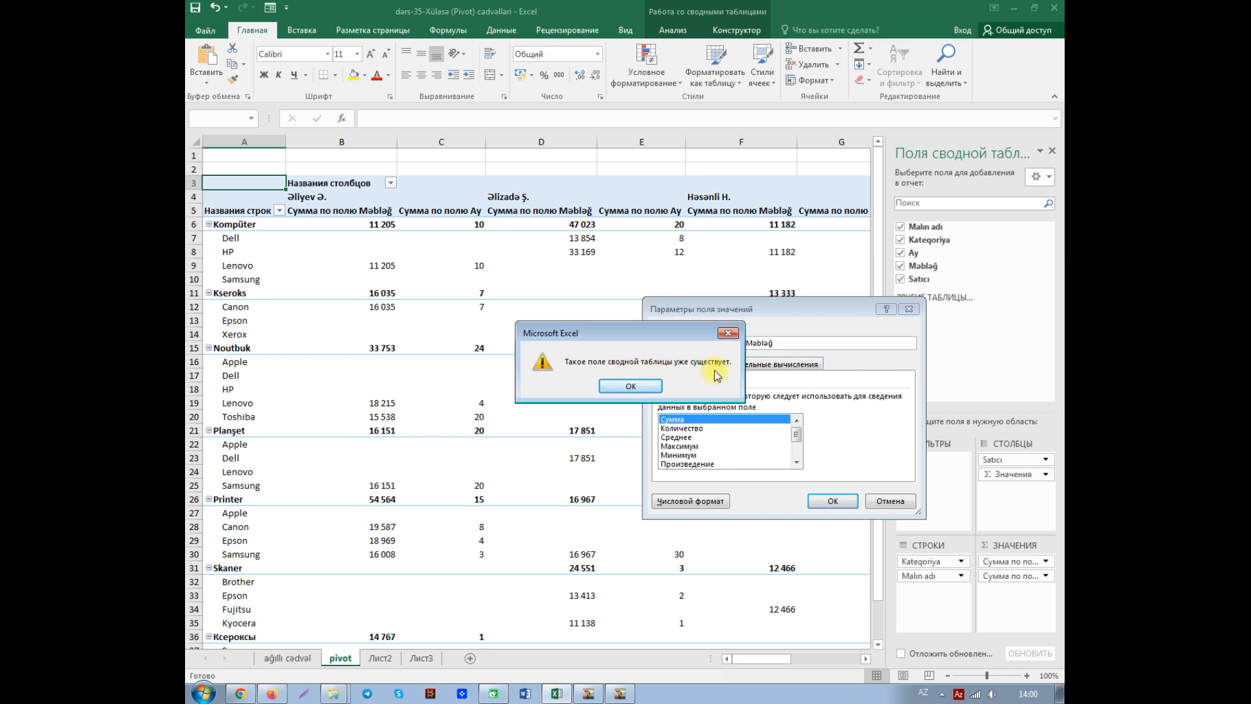
left_click(630, 386)
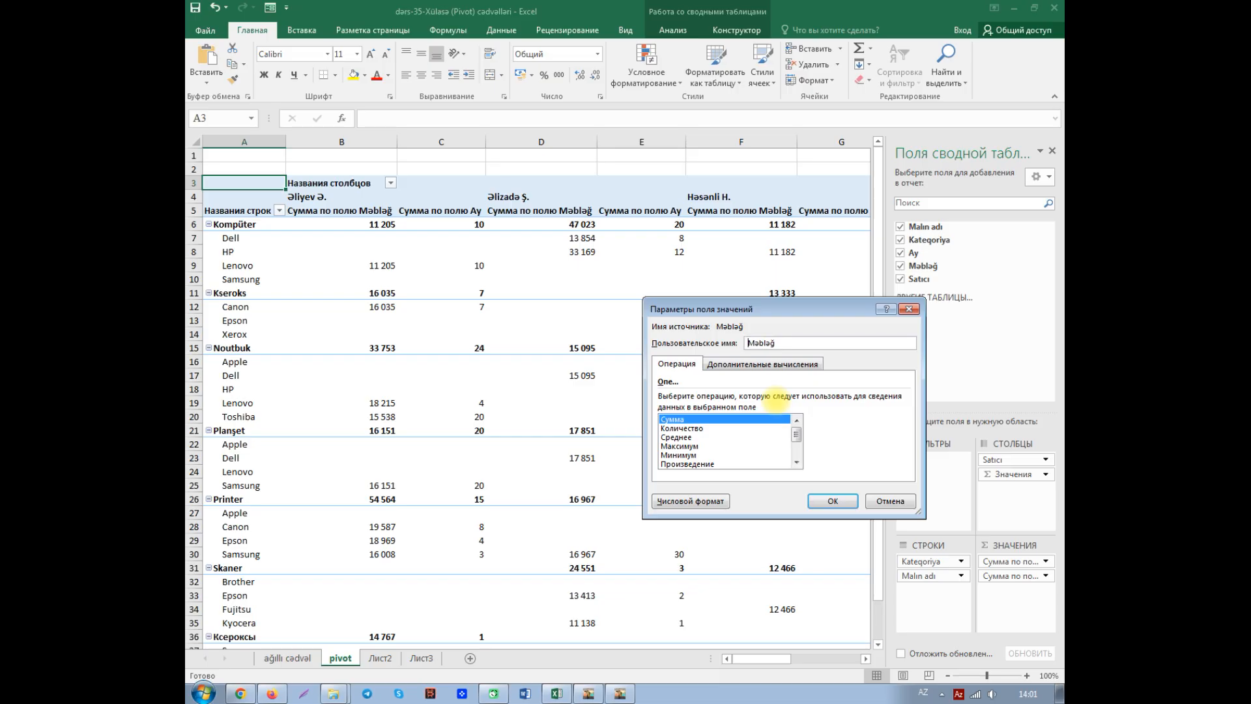
left_click(832, 500)
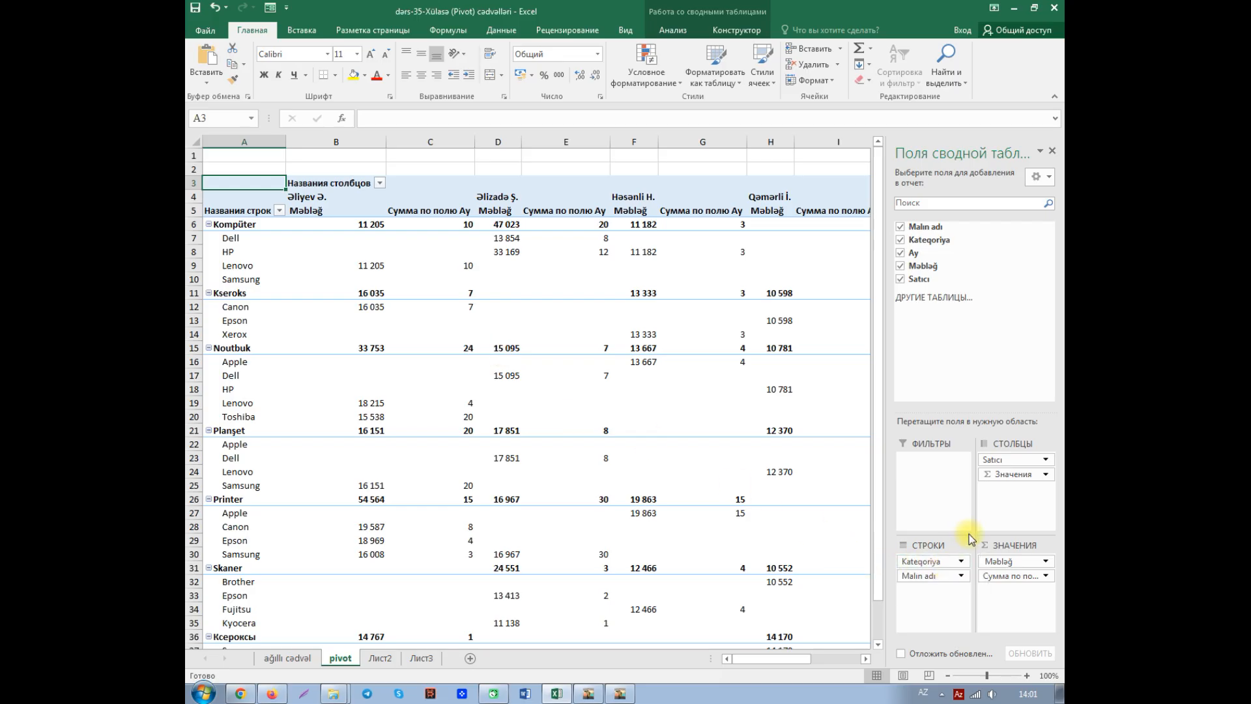
Rename the pivot table's Ay sum field to "Ay üzrə satış" and save the workbook
left_click(1046, 575)
left_click(990, 562)
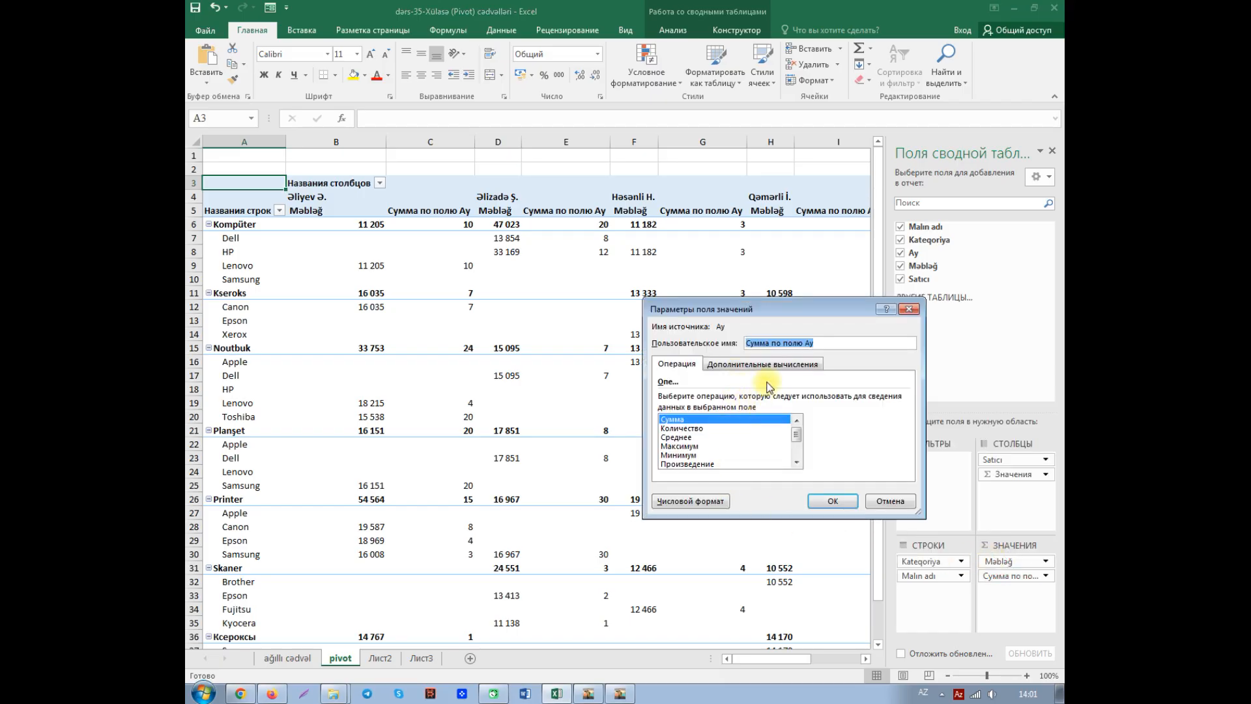
left_click(747, 341)
key("Delete")
key("Delete")
key("Delete")
key("Delete")
key("Delete")
key("Delete")
key("Delete")
key("Delete")
key("Delete")
key("Delete")
key("Delete")
key("Delete")
key("Delete")
key("Delete")
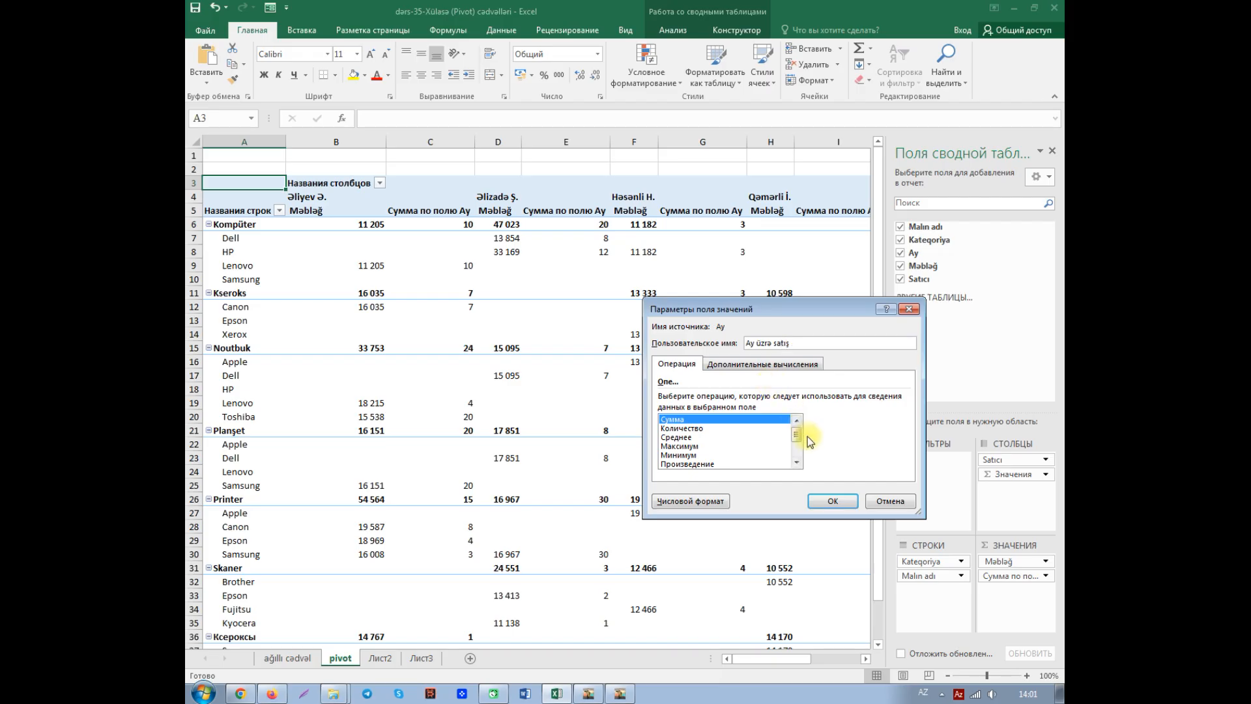
left_click(833, 502)
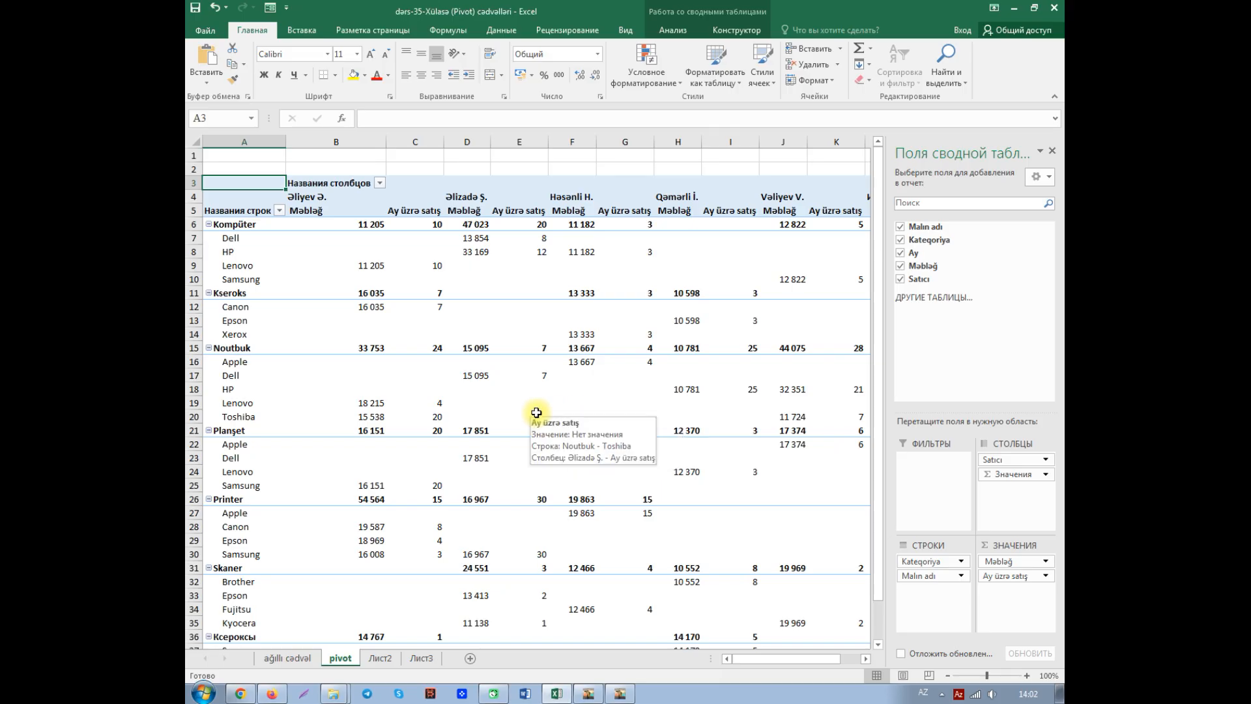
left_click(199, 9)
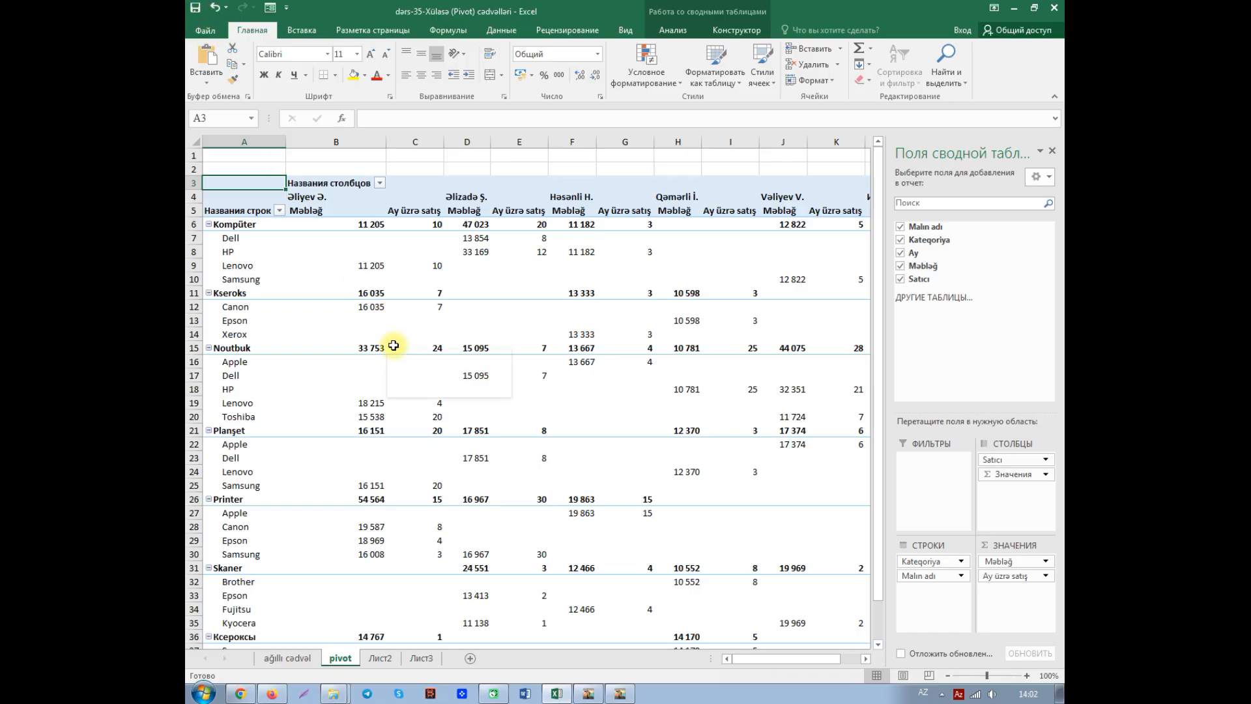